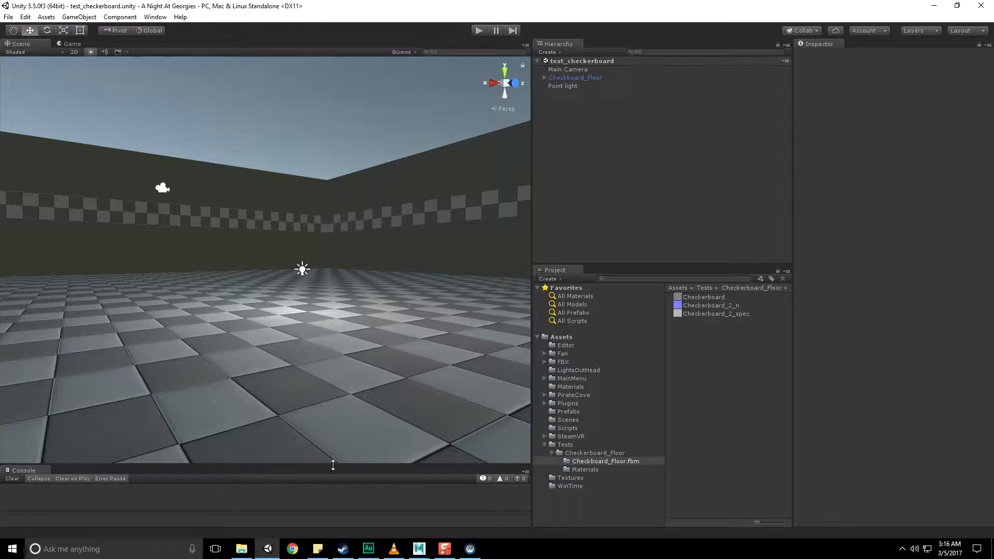
# - Switch to Maya LT and look over the rough floor layout scene from several angles
pyautogui.click(439, 521)
pyautogui.scroll(-5, 428, 378)
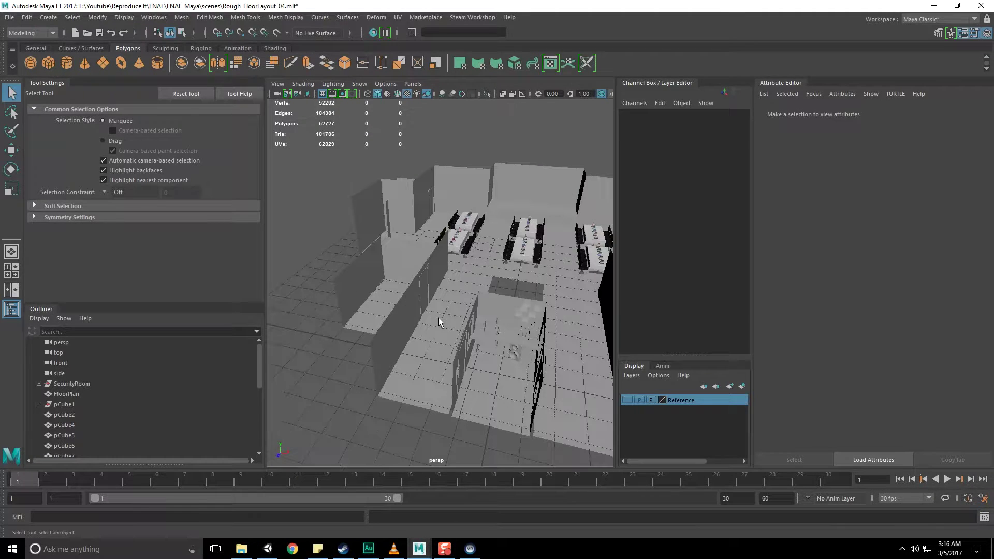
pyautogui.keyDown('alt'); pyautogui.moveTo(410, 210); pyautogui.dragTo(422, 270, button='middle'); pyautogui.keyUp('alt')
pyautogui.keyDown('alt'); pyautogui.moveTo(456, 282); pyautogui.dragTo(381, 299); pyautogui.keyUp('alt')
pyautogui.scroll(5, 401, 306)
pyautogui.scroll(-5, 362, 194)
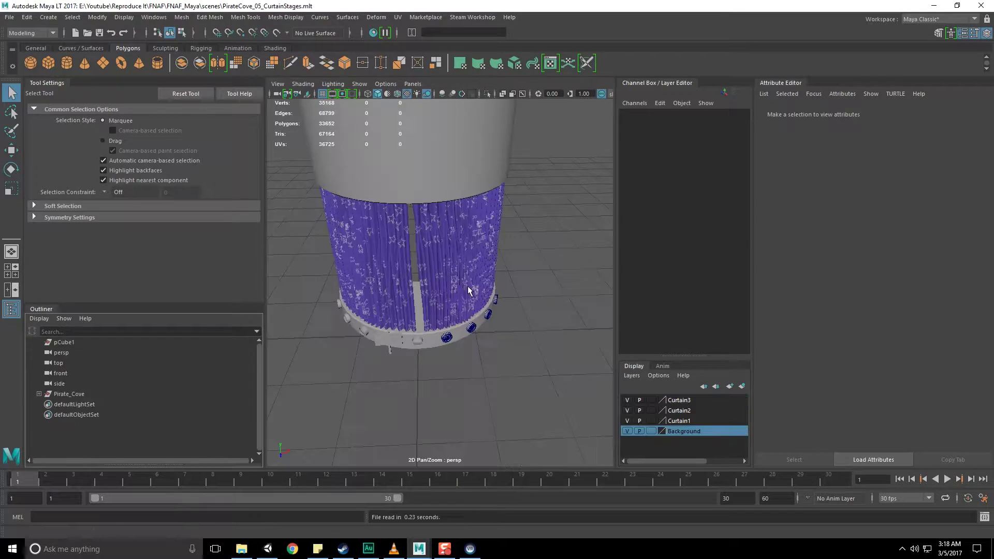
# - Examine the Pirate Cove stage's curtain, bottom ring and small sign plate up close
pyautogui.click(448, 299)
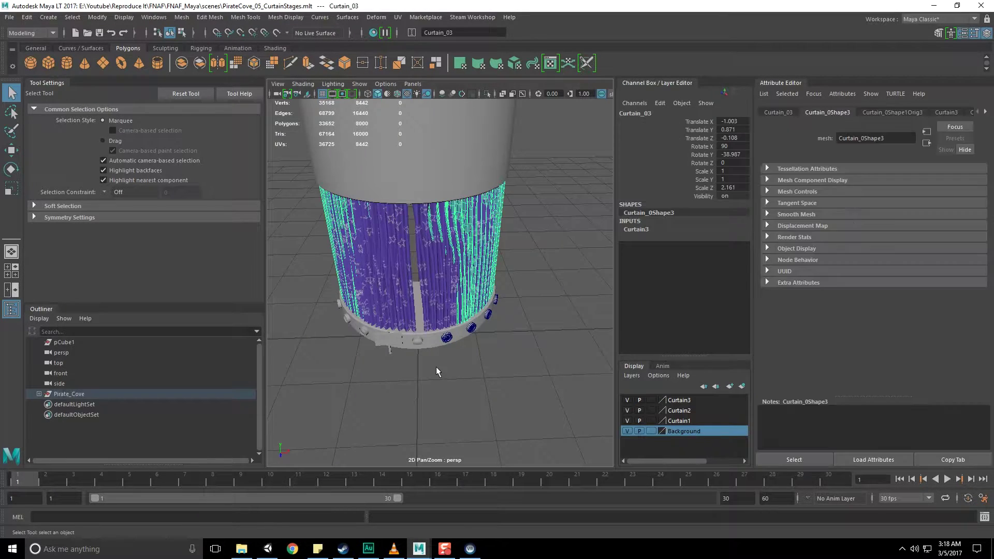
pyautogui.scroll(3, 448, 299)
pyautogui.click(404, 327)
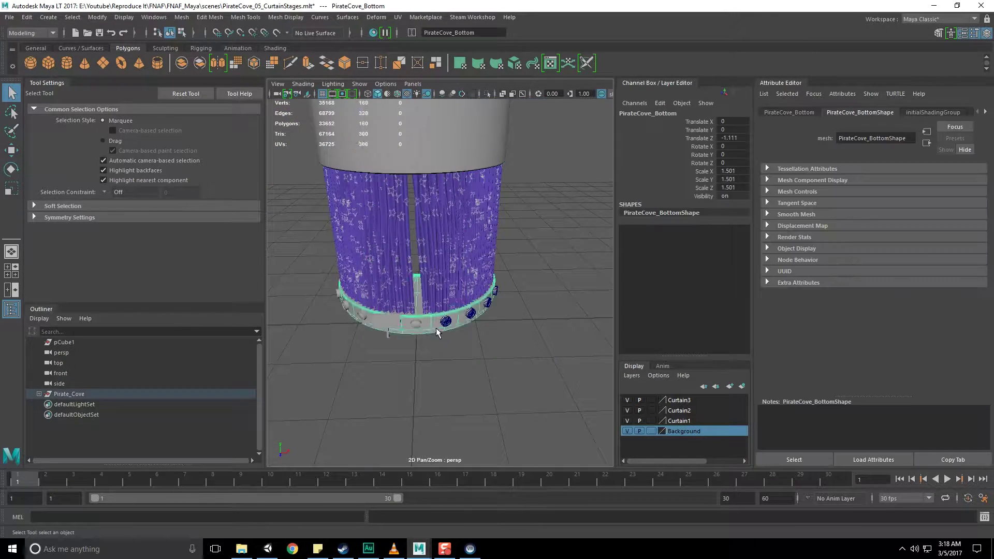
pyautogui.click(396, 330)
pyautogui.keyDown('alt'); pyautogui.moveTo(414, 322); pyautogui.dragTo(421, 300); pyautogui.keyUp('alt')
pyautogui.scroll(5, 421, 290)
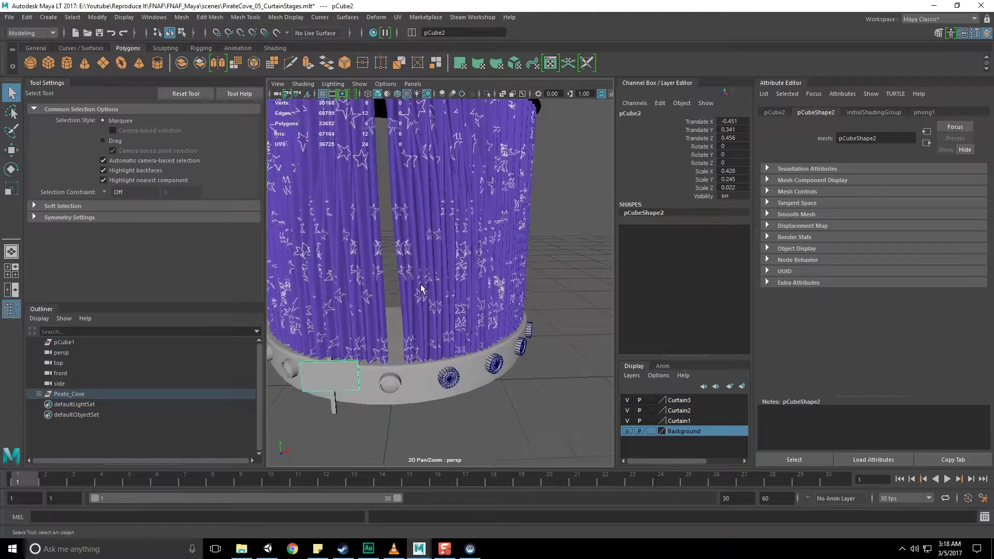
pyautogui.scroll(-5, 422, 306)
pyautogui.click(484, 218)
pyautogui.click(505, 224)
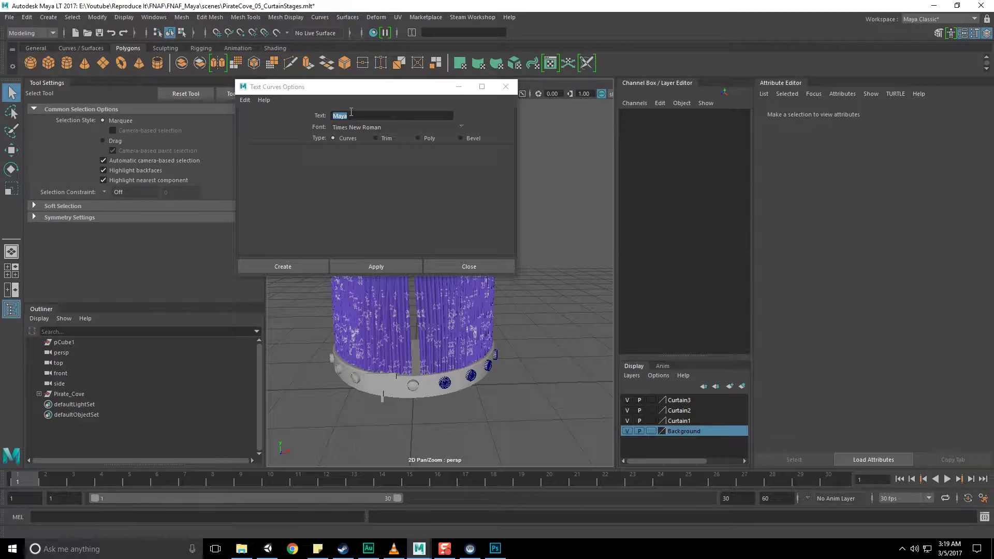
pyautogui.hotkey('shift', 'p')
pyautogui.press('i')
pyautogui.press('r')
pyautogui.press('a')
pyautogui.press('t')
pyautogui.press('e')
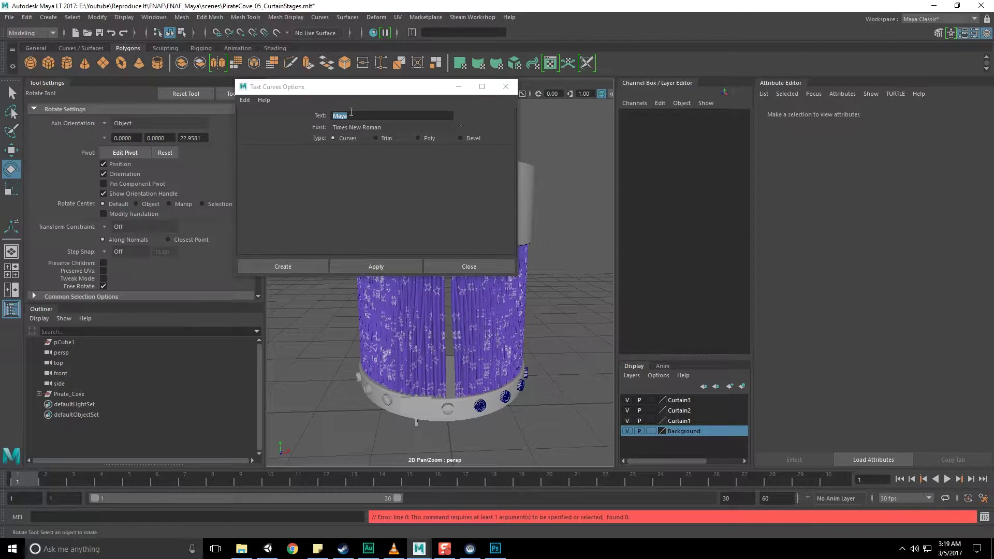
pyautogui.press('space')
# - Replace the default text for the new text curves with Pirate Cove
pyautogui.moveTo(352, 114); pyautogui.dragTo(318, 133)
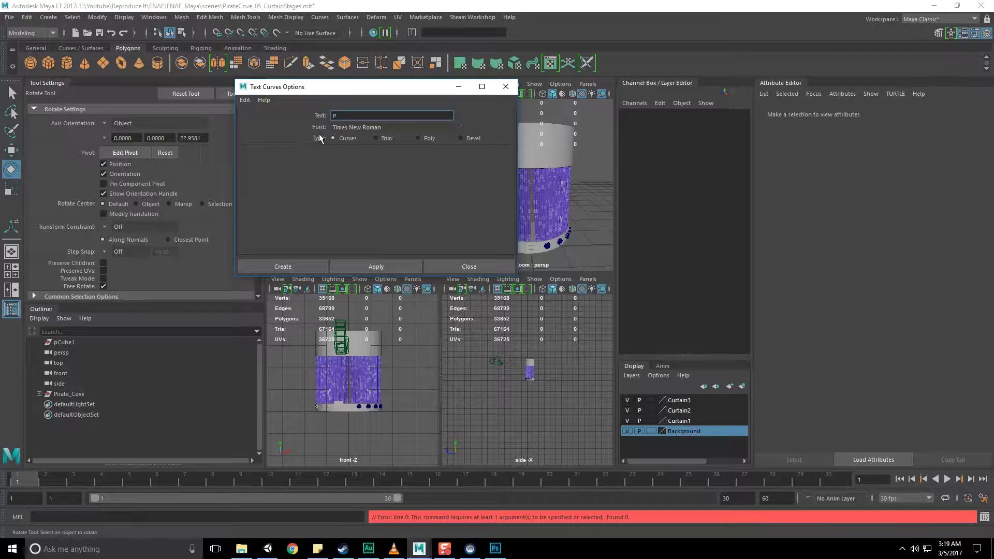
pyautogui.write('Pirate Cove')
# - Preview the available scalable fonts and pick Vivian for the Pirate Cove text
pyautogui.click(462, 127)
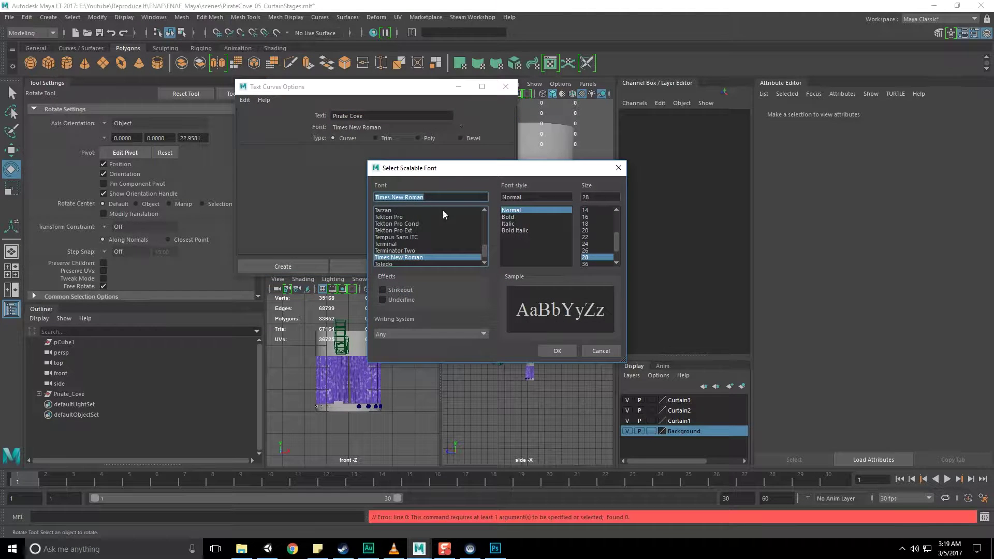
pyautogui.press('Down')
pyautogui.press('Down')
pyautogui.press('Down')
pyautogui.press('Down')
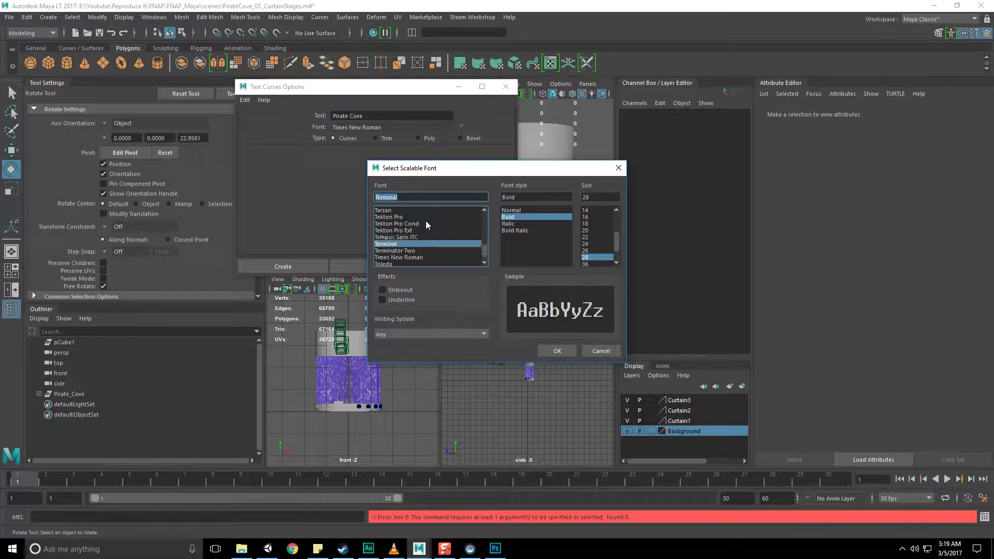
pyautogui.press('Down')
pyautogui.press('Down')
pyautogui.press('Down')
pyautogui.press('Down')
pyautogui.press('Down')
pyautogui.press('Down')
pyautogui.press('Down')
pyautogui.press('Down')
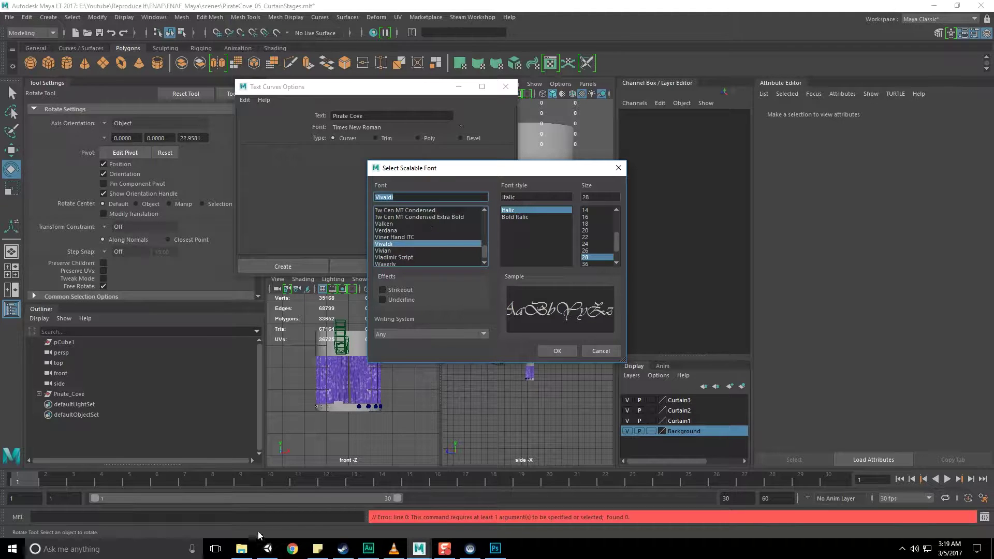
pyautogui.click(387, 251)
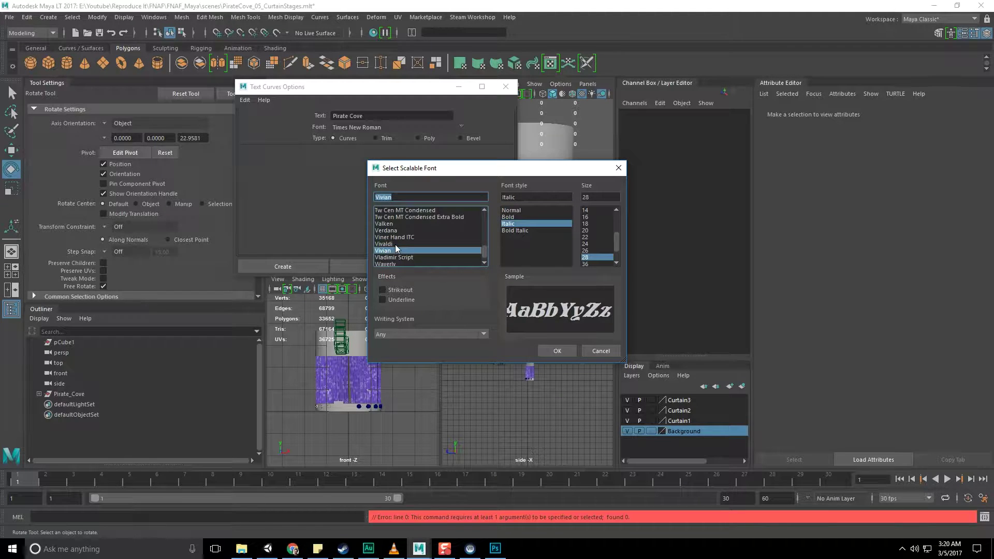
# - Compare the Vivian font's styles and accept Bold Italic
pyautogui.click(505, 216)
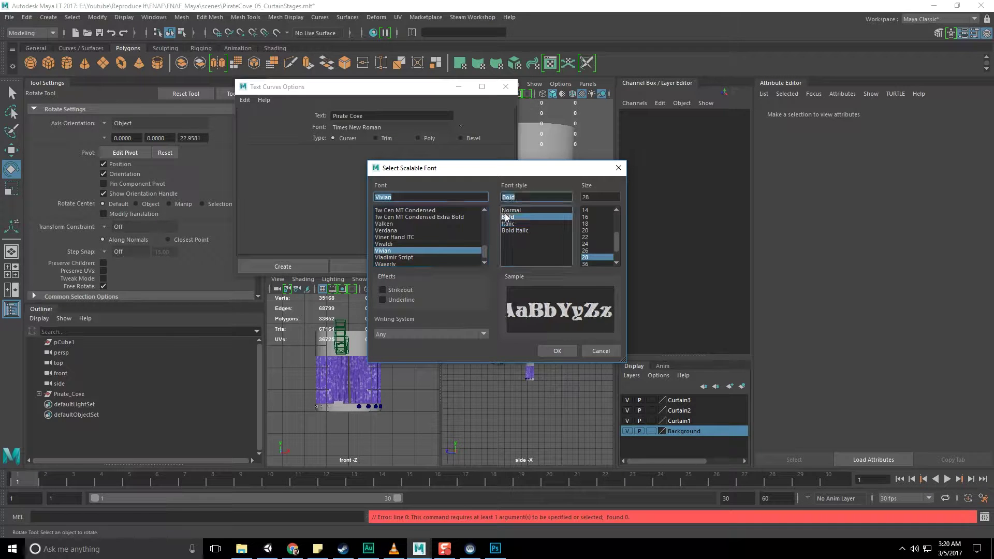
pyautogui.click(508, 210)
pyautogui.click(508, 217)
pyautogui.click(509, 223)
pyautogui.click(511, 229)
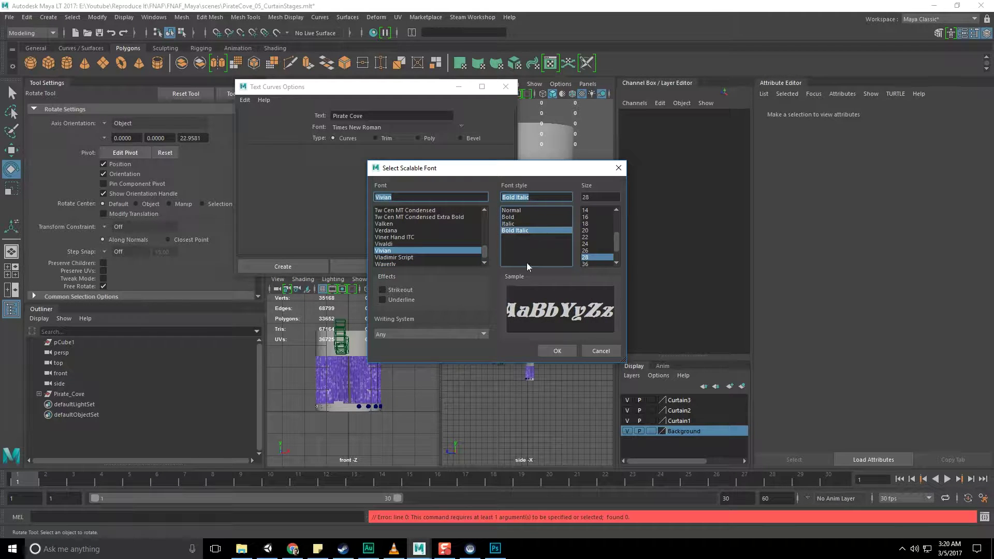
pyautogui.click(557, 351)
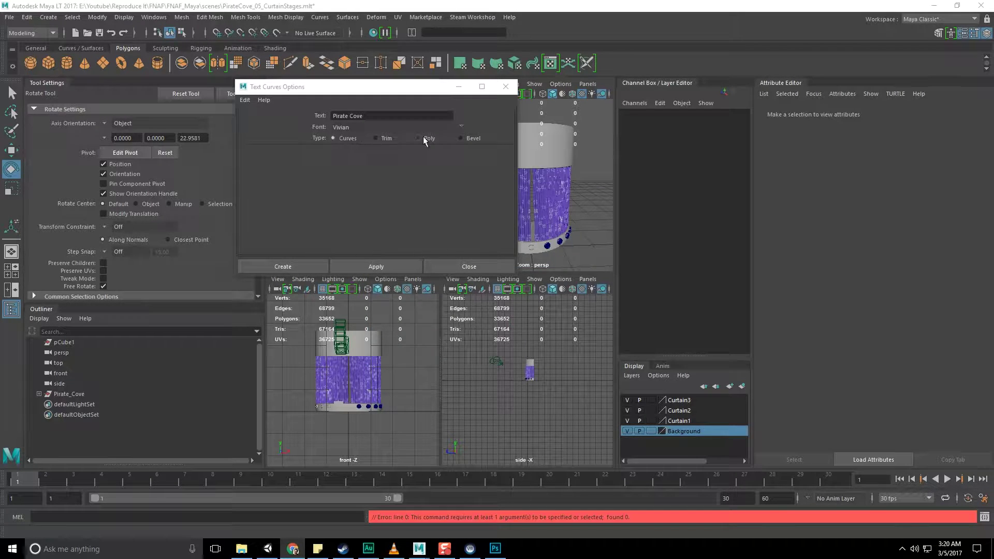
# - Try creating the Pirate Cove text as plain curves
pyautogui.click(317, 261)
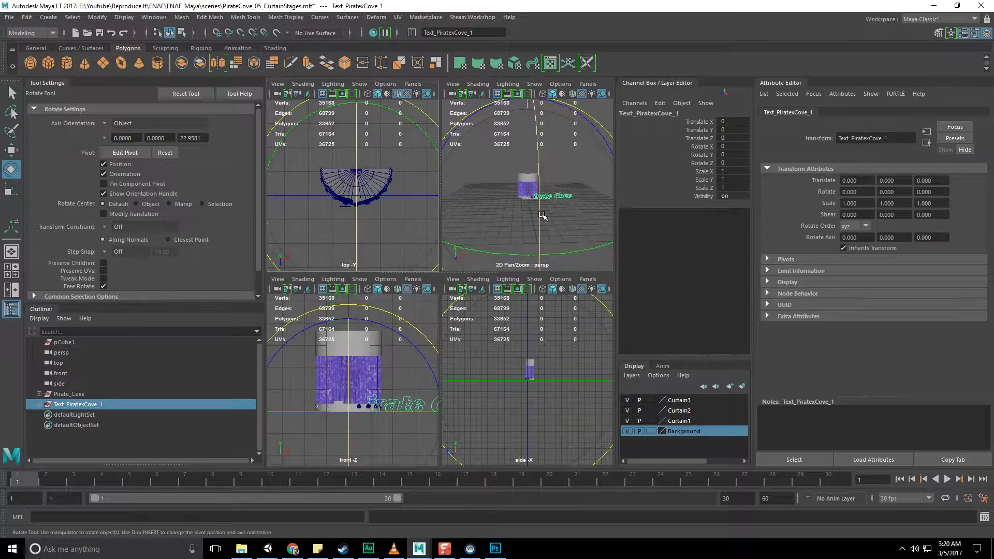
pyautogui.scroll(6, 541, 214)
pyautogui.keyDown('alt'); pyautogui.moveTo(542, 214); pyautogui.dragTo(443, 203, button='middle'); pyautogui.keyUp('alt')
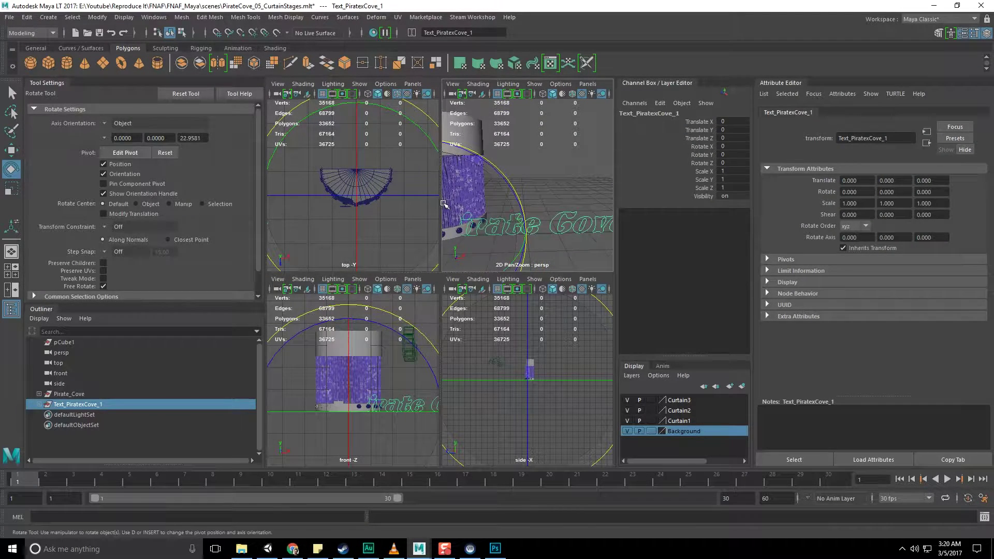
pyautogui.hotkey('ctrl', 'z')
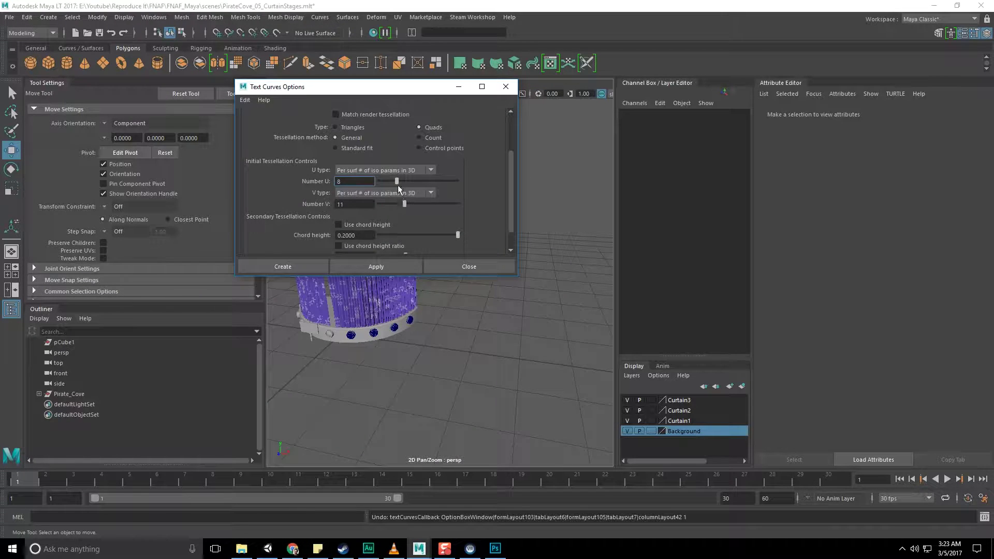
# - Set the tessellation's Number U and Number V to 10 and create the Pirate Cove text as polygons
pyautogui.moveTo(398, 185); pyautogui.dragTo(401, 203)
pyautogui.click(376, 266)
pyautogui.keyDown('alt'); pyautogui.moveTo(403, 329); pyautogui.dragTo(431, 307); pyautogui.keyUp('alt')
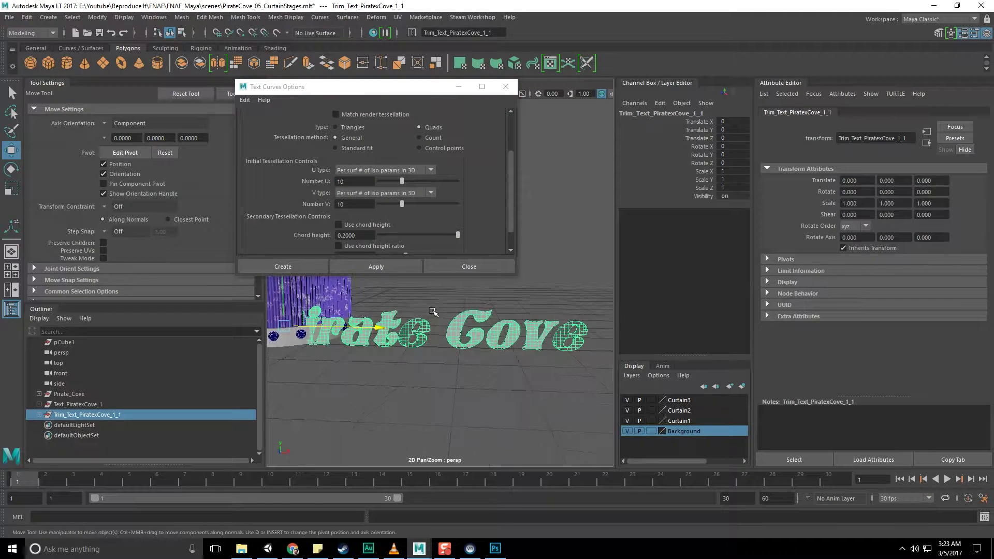
pyautogui.click(488, 266)
# - Move the polygon text up about 2.76 units, above its curve outlines
pyautogui.moveTo(283, 227); pyautogui.dragTo(297, 88)
pyautogui.keyDown('alt'); pyautogui.moveTo(385, 200); pyautogui.dragTo(234, 251); pyautogui.keyUp('alt')
pyautogui.keyDown('alt'); pyautogui.moveTo(310, 292); pyautogui.dragTo(378, 262); pyautogui.keyUp('alt')
# - Reverse the normals of the letter e in the word Pirate
pyautogui.click(482, 244)
pyautogui.click(489, 228)
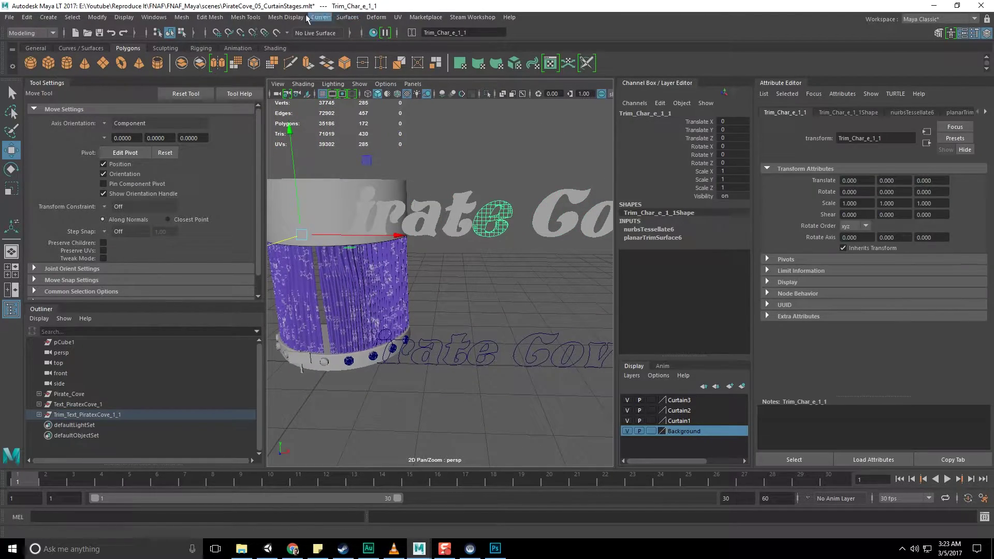
pyautogui.click(250, 19)
pyautogui.moveTo(282, 20)
pyautogui.click(293, 62)
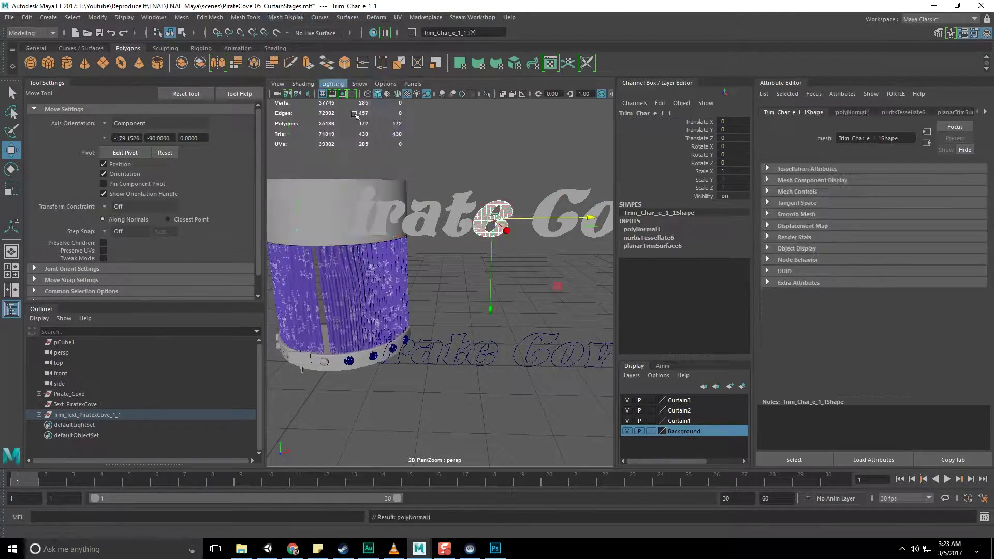
# - Repeat the normal reversal on the letter P and one more part of the text, checking the lettering's faces
pyautogui.click(448, 178)
pyautogui.keyDown('alt'); pyautogui.moveTo(442, 201); pyautogui.dragTo(573, 260); pyautogui.keyUp('alt')
pyautogui.click(366, 210)
pyautogui.press('g')
pyautogui.click(429, 150)
pyautogui.press('g')
pyautogui.click(528, 224)
pyautogui.scroll(-5, 533, 228)
pyautogui.keyDown('alt'); pyautogui.moveTo(533, 230); pyautogui.dragTo(459, 221); pyautogui.keyUp('alt')
# - Delete the construction history of the polygon letters
pyautogui.click(374, 211)
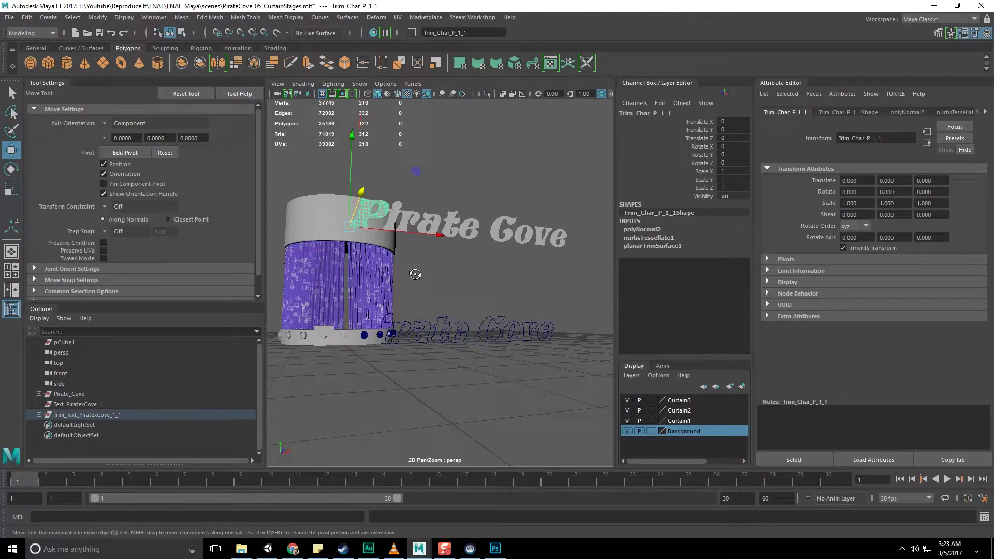
pyautogui.keyDown('alt'); pyautogui.moveTo(411, 274); pyautogui.dragTo(434, 290); pyautogui.keyUp('alt')
pyautogui.click(27, 18)
pyautogui.moveTo(72, 150)
pyautogui.click(181, 152)
# - Delete the Pirate Cove curve outlines lying beside the stage's base, including the small inner loop
pyautogui.moveTo(435, 290); pyautogui.dragTo(495, 337)
pyautogui.keyDown('alt'); pyautogui.moveTo(495, 336); pyautogui.dragTo(423, 330); pyautogui.keyUp('alt')
pyautogui.press('Delete')
pyautogui.scroll(4, 414, 321)
pyautogui.click(409, 366)
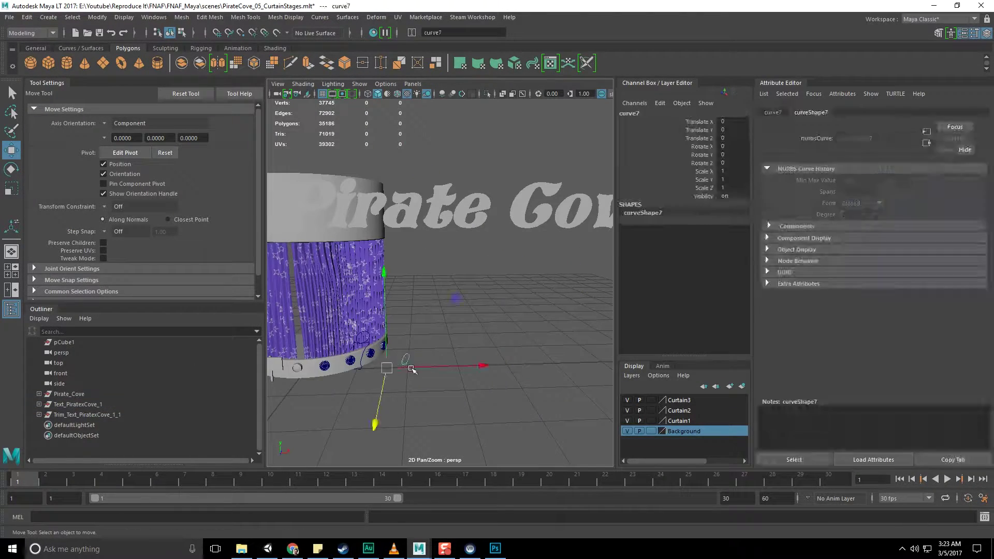
pyautogui.press('Delete')
# - Delete the leftover Text_PiratexCove_1 curve group
pyautogui.click(365, 340)
pyautogui.click(368, 351)
pyautogui.scroll(5, 428, 324)
pyautogui.keyDown('alt'); pyautogui.moveTo(393, 322); pyautogui.dragTo(403, 296); pyautogui.keyUp('alt')
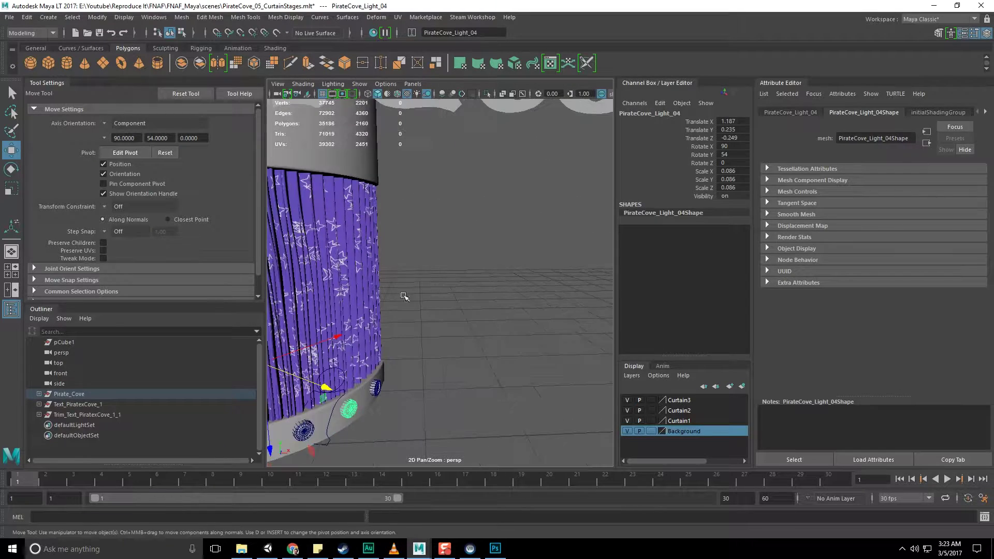
pyautogui.click(63, 404)
pyautogui.scroll(-5, 375, 312)
pyautogui.press('Delete')
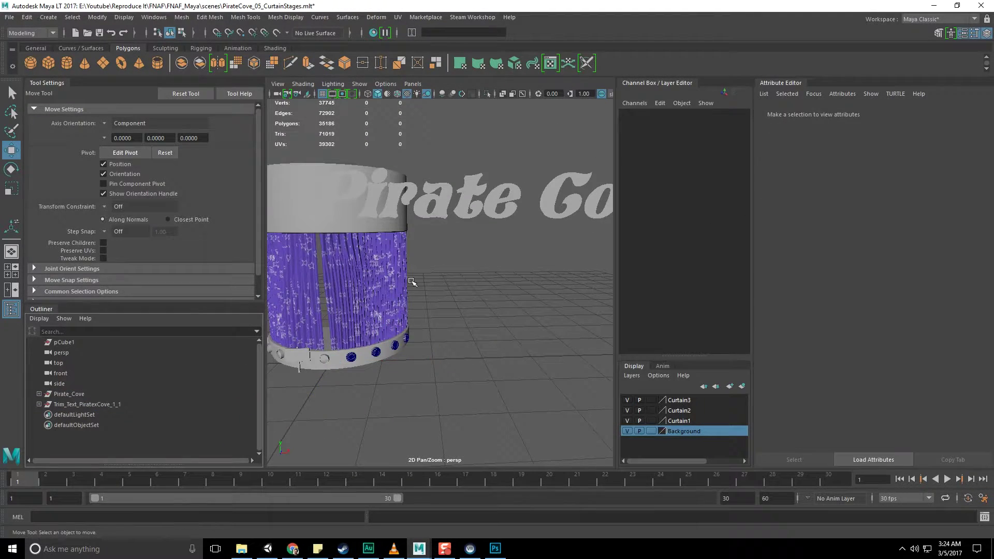
# - Move the whole polygon text group sideways across the stage to about -3.507 in Translate X
pyautogui.click(491, 198)
pyautogui.click(85, 405)
pyautogui.keyDown('alt'); pyautogui.moveTo(381, 251); pyautogui.dragTo(421, 281, button='middle'); pyautogui.keyUp('alt')
pyautogui.moveTo(474, 231); pyautogui.dragTo(263, 229)
pyautogui.keyDown('alt'); pyautogui.moveTo(348, 230); pyautogui.dragTo(400, 234, button='middle'); pyautogui.keyUp('alt')
# - Center the pivot of the polygon text group
pyautogui.press('space')
pyautogui.click(336, 163)
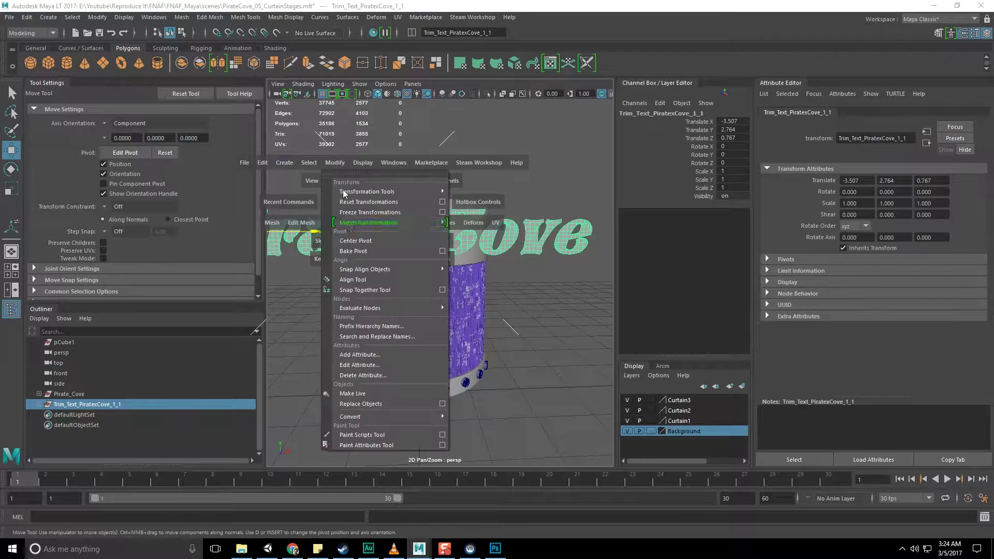
pyautogui.click(352, 240)
# - Snap the text group to the grid along X so it is centred on the stage, at Translate X -3.188
pyautogui.keyDown('alt'); pyautogui.moveTo(461, 238); pyautogui.dragTo(444, 365); pyautogui.keyUp('alt')
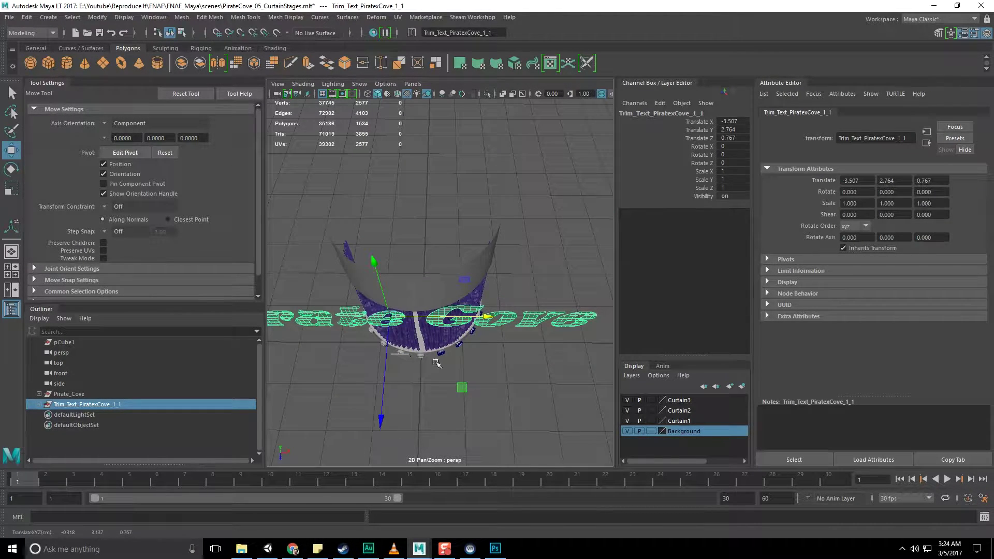
pyautogui.press('x')
pyautogui.moveTo(425, 382); pyautogui.dragTo(421, 386, button='middle')
pyautogui.keyDown('alt'); pyautogui.moveTo(421, 387); pyautogui.dragTo(377, 342); pyautogui.keyUp('alt')
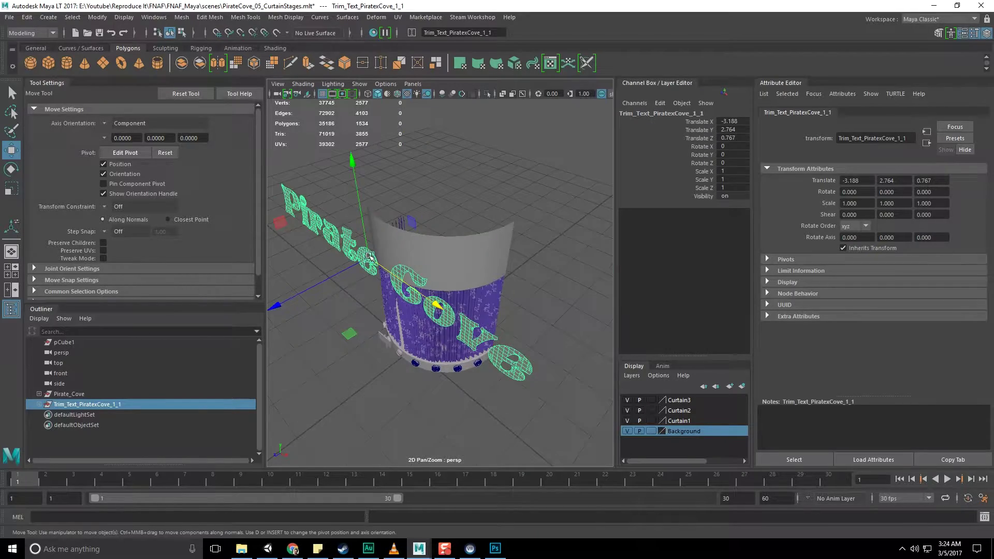
# - Extrude the faces of the Pirate Cove letters to give them thickness, and return to object selection
pyautogui.keyDown('shift'); pyautogui.moveTo(340, 234); pyautogui.dragTo(341, 258, button='right'); pyautogui.keyUp('shift')
pyautogui.moveTo(457, 383); pyautogui.dragTo(451, 390)
pyautogui.press('q')
pyautogui.press('F8')
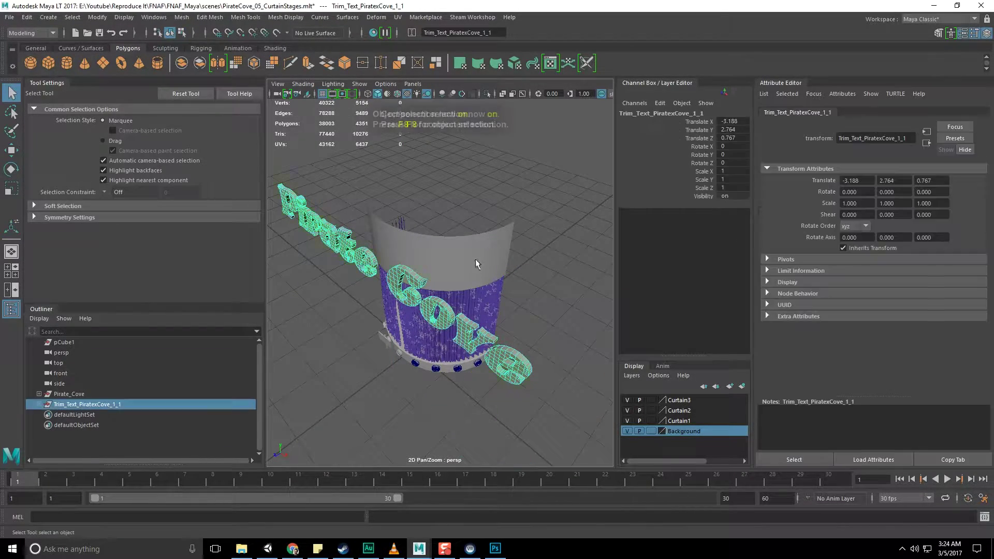
# - Scale the whole extruded text group down uniformly to about 0.656
pyautogui.click(411, 281)
pyautogui.click(94, 395)
pyautogui.click(96, 404)
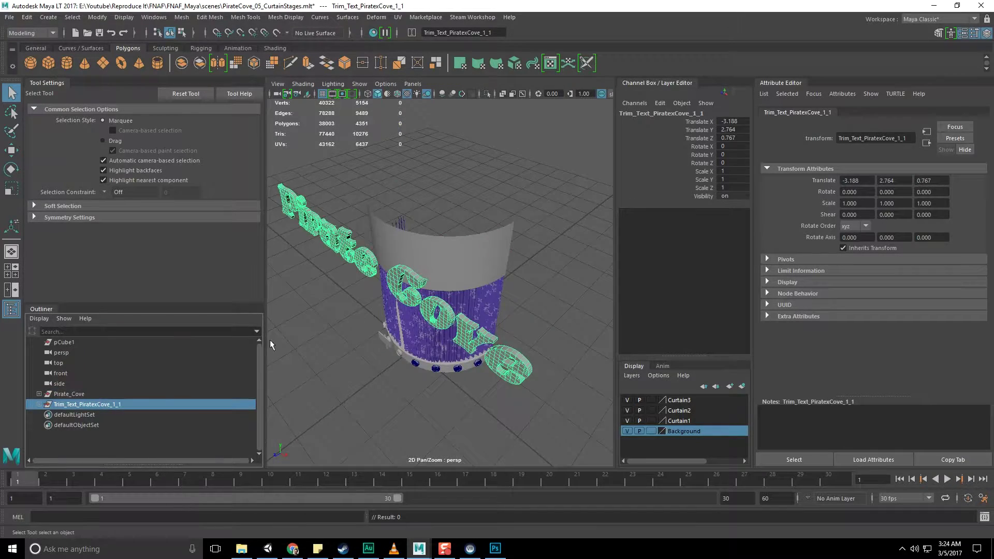
pyautogui.keyDown('alt'); pyautogui.moveTo(334, 328); pyautogui.dragTo(418, 285); pyautogui.keyUp('alt')
pyautogui.press('e')
pyautogui.press('r')
pyautogui.moveTo(413, 223); pyautogui.dragTo(334, 274)
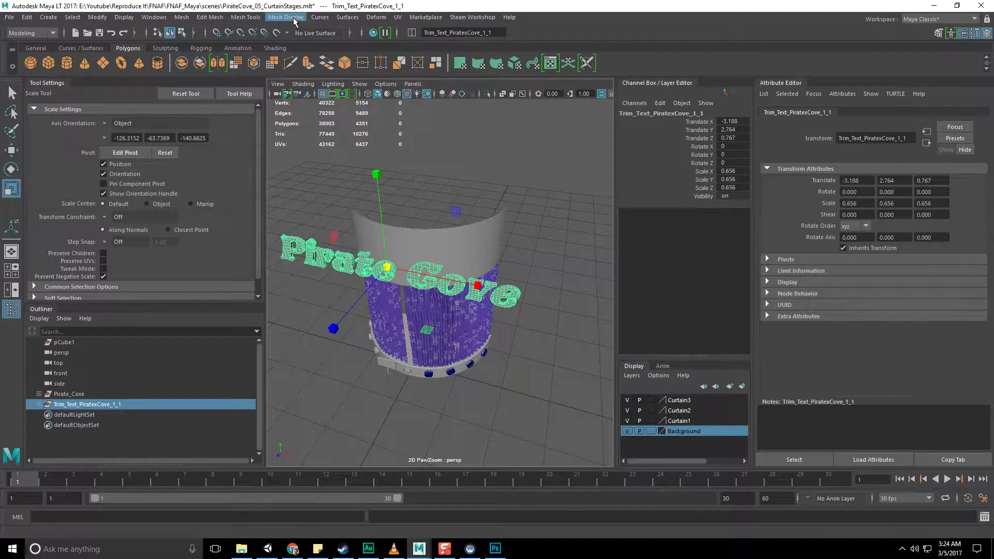
# - Add a nonlinear Bend deformer to the text and rotate its handle to -90 degrees in Z
pyautogui.click(376, 17)
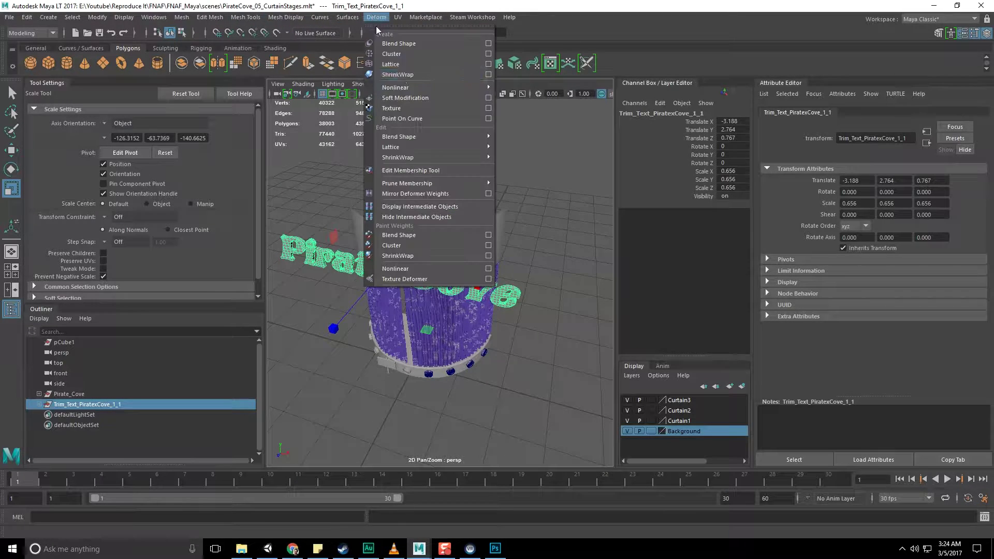
pyautogui.moveTo(414, 88)
pyautogui.click(517, 89)
pyautogui.press('e')
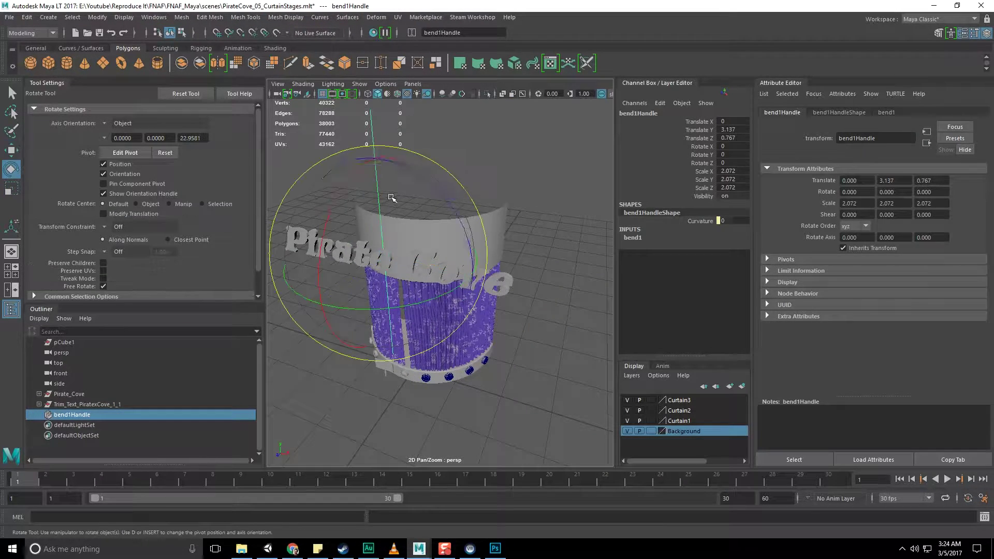
pyautogui.moveTo(444, 219); pyautogui.dragTo(662, 199)
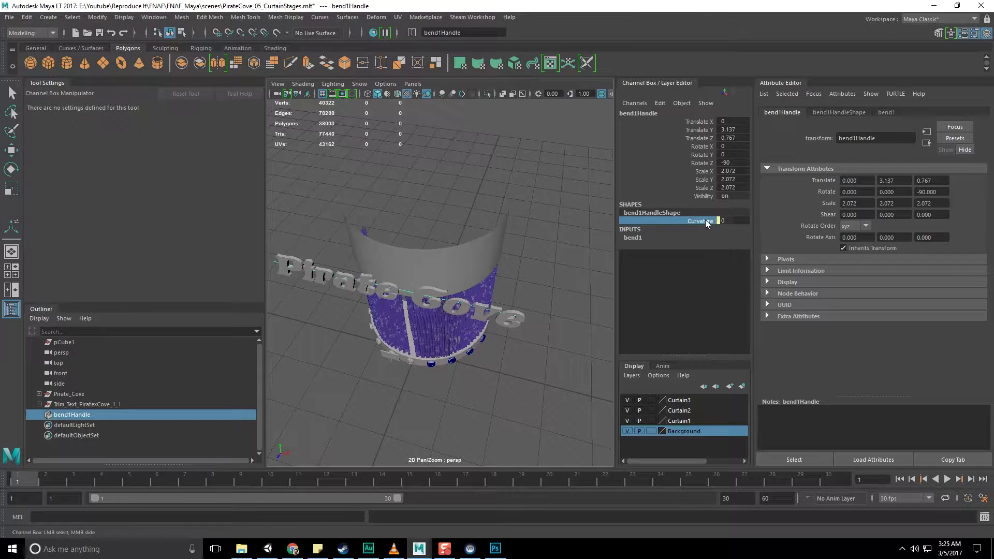
# - Try small curvature values such as 3 and -2 on the text's Bend deformer
pyautogui.click(697, 237)
pyautogui.click(698, 254)
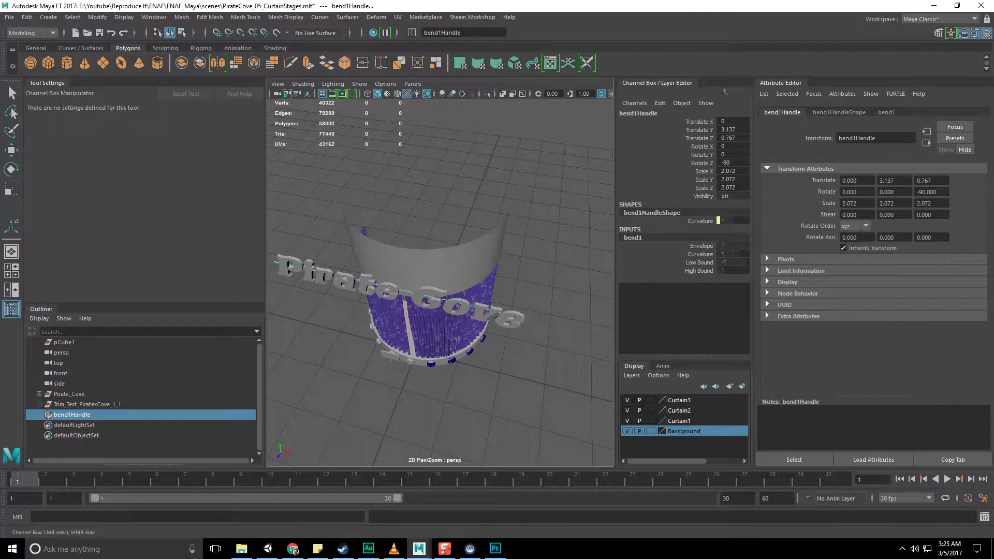
pyautogui.keyDown('alt'); pyautogui.moveTo(525, 273); pyautogui.dragTo(651, 254); pyautogui.keyUp('alt')
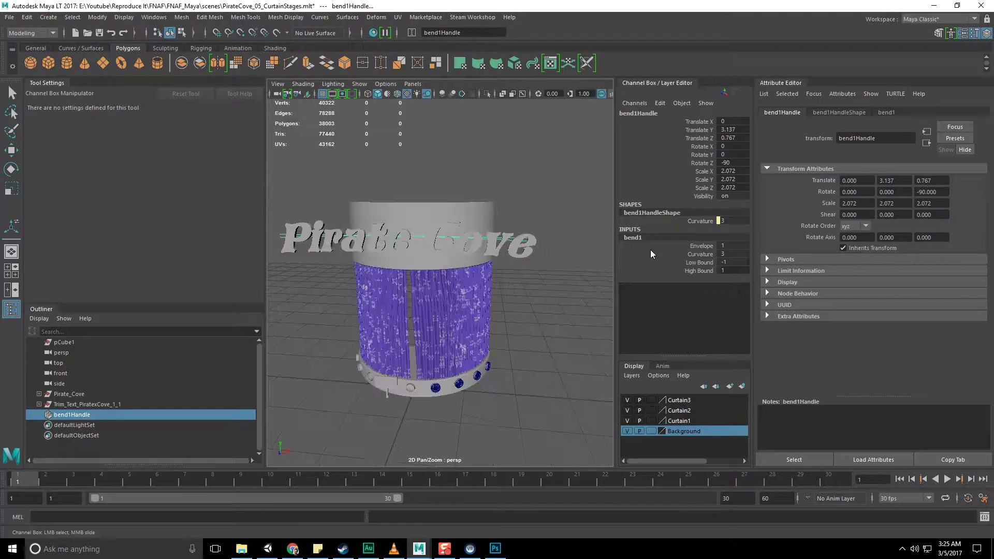
pyautogui.moveTo(718, 256); pyautogui.dragTo(740, 256, button='middle')
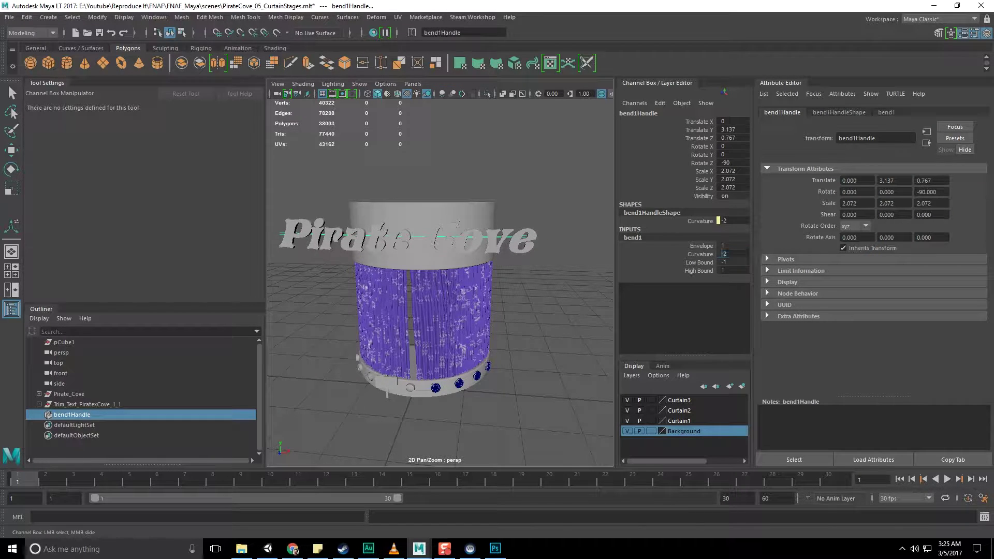
# - Rotate the bend handle to 90 degrees in Y so the text bends around the stage
pyautogui.keyDown('alt'); pyautogui.moveTo(518, 257); pyautogui.dragTo(454, 278); pyautogui.keyUp('alt')
pyautogui.press('e')
pyautogui.moveTo(326, 196); pyautogui.dragTo(299, 353)
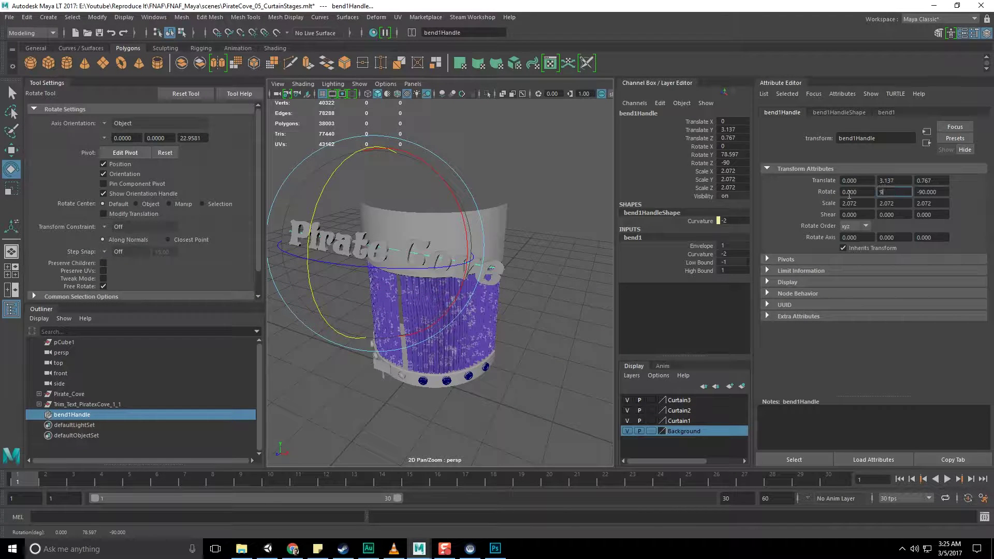
# - Raise the Bend deformer's curvature through 50 and 60 to 75 to match the curve of the stage
pyautogui.click(716, 254)
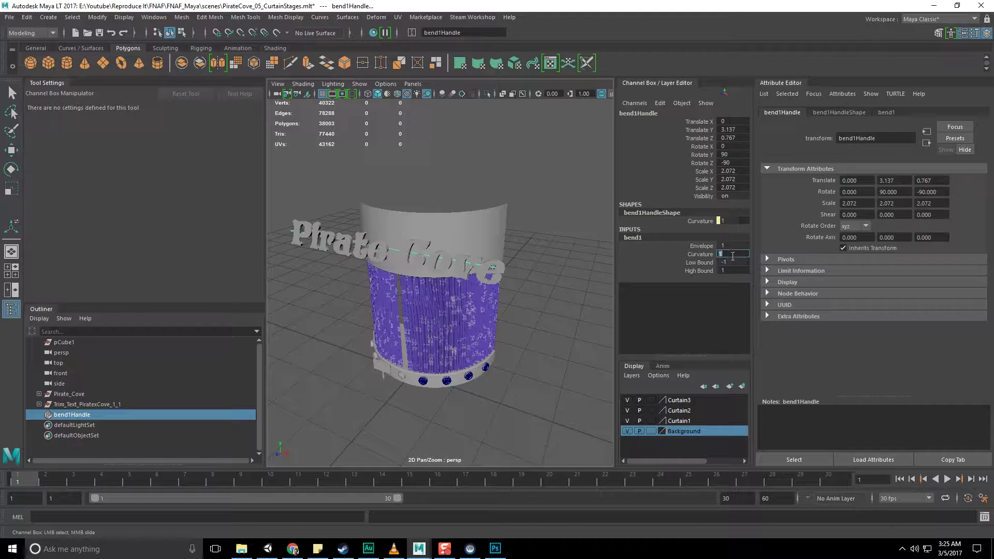
pyautogui.write('50')
pyautogui.press('Return')
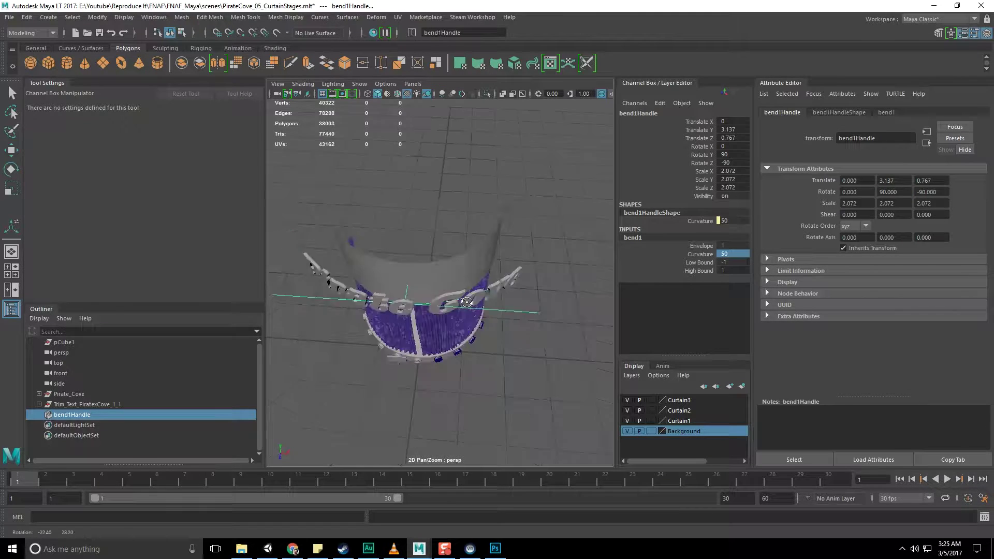
pyautogui.write('60')
pyautogui.press('Return')
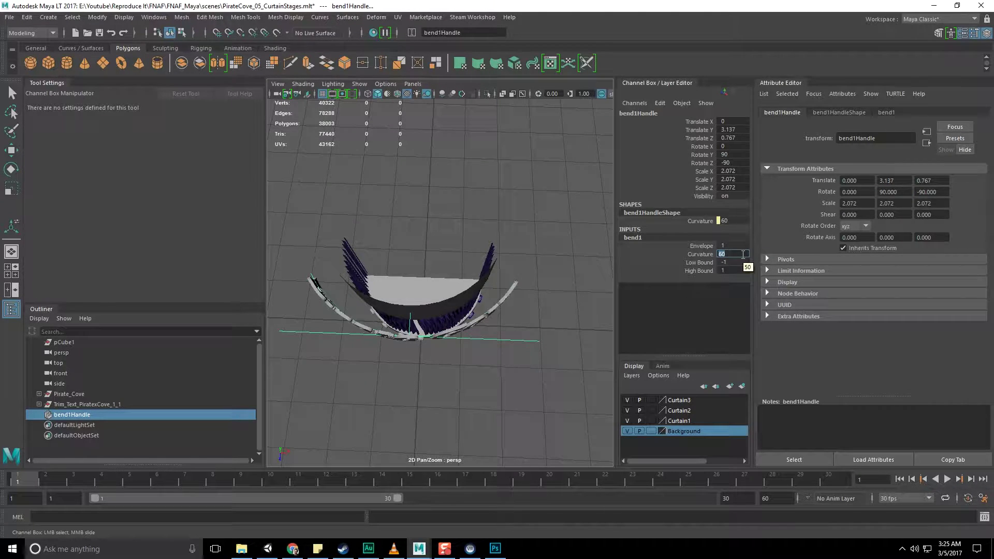
pyautogui.write('75')
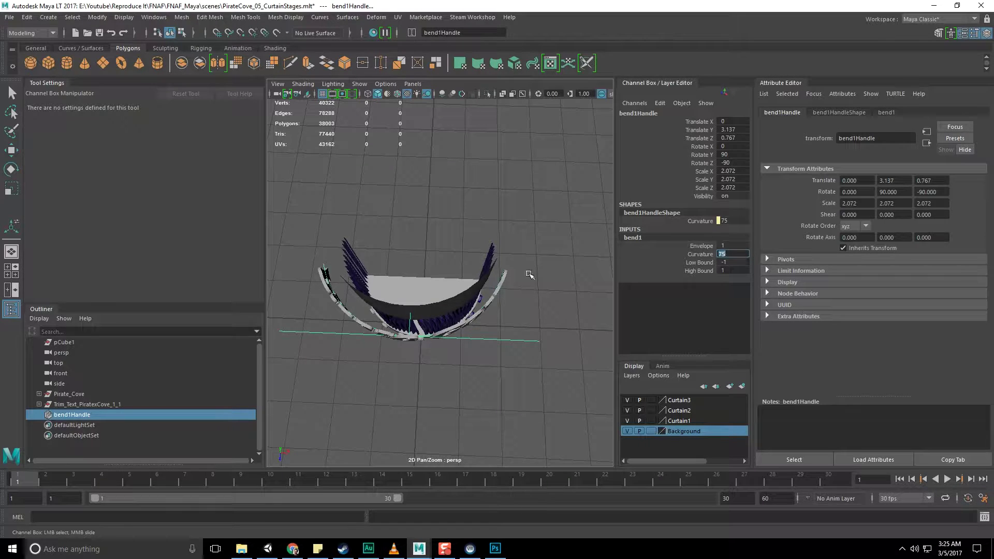
pyautogui.press('Return')
# - In the top view, move the text group and bend handle together to about 0.43 in Z, against the stage's curved front
pyautogui.press('space')
pyautogui.press('space')
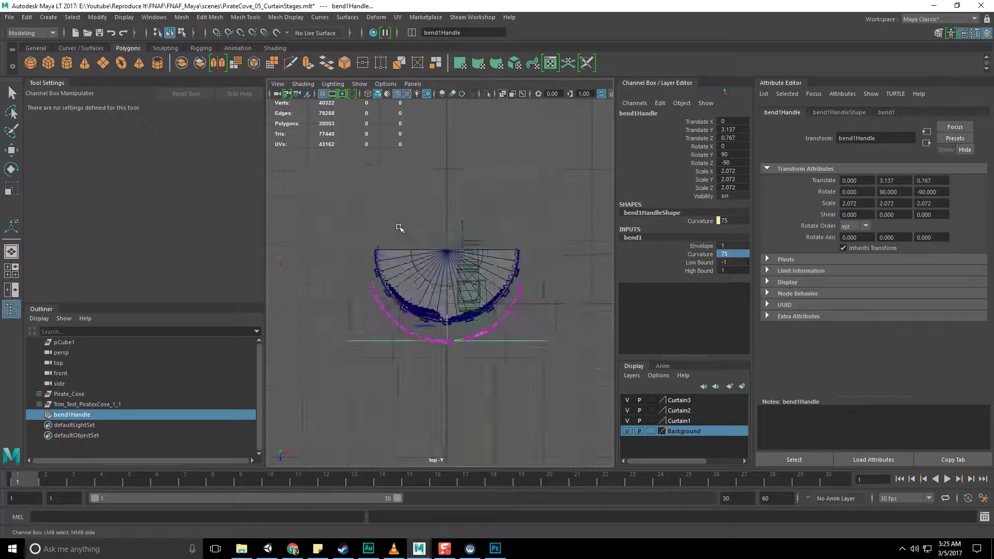
pyautogui.press('f')
pyautogui.press('w')
pyautogui.moveTo(439, 269); pyautogui.dragTo(442, 315)
pyautogui.click(514, 353)
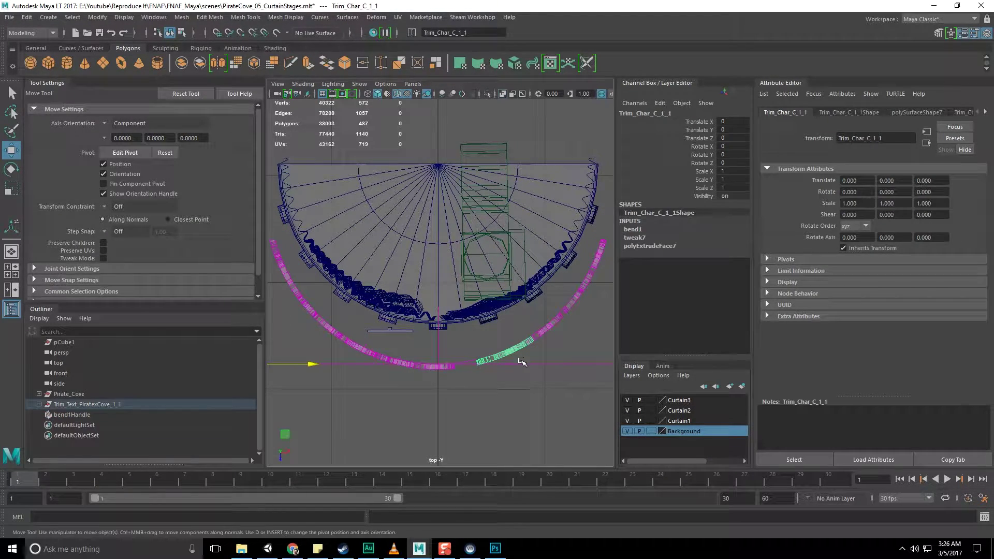
pyautogui.press('Up')
pyautogui.click(438, 351)
pyautogui.moveTo(444, 348); pyautogui.dragTo(443, 235)
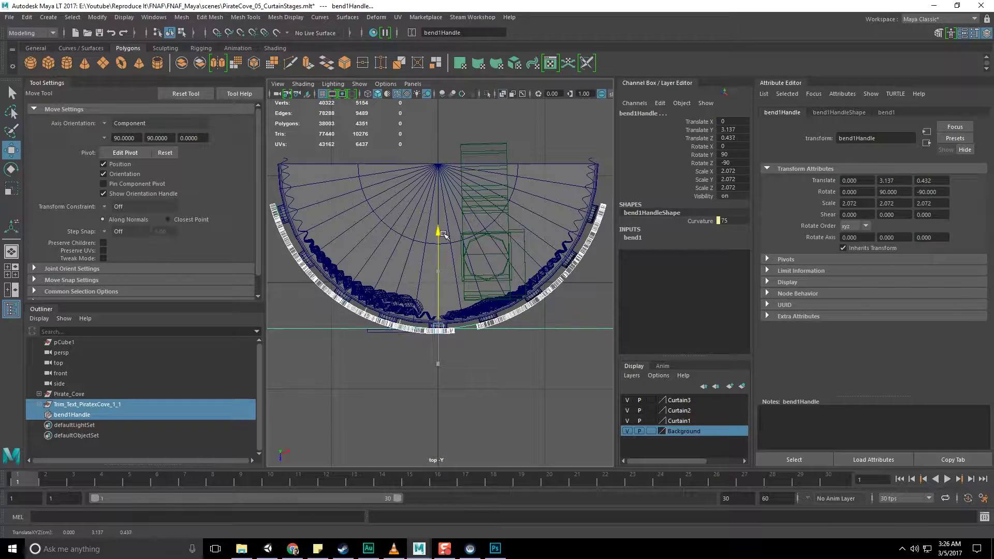
# - Return to the perspective view, deselect everything and delete all construction history in the scene to make the bend permanent
pyautogui.press('space')
pyautogui.press('space')
pyautogui.keyDown('alt'); pyautogui.moveTo(510, 280); pyautogui.dragTo(503, 213); pyautogui.keyUp('alt')
pyautogui.press('q')
pyautogui.click(528, 243)
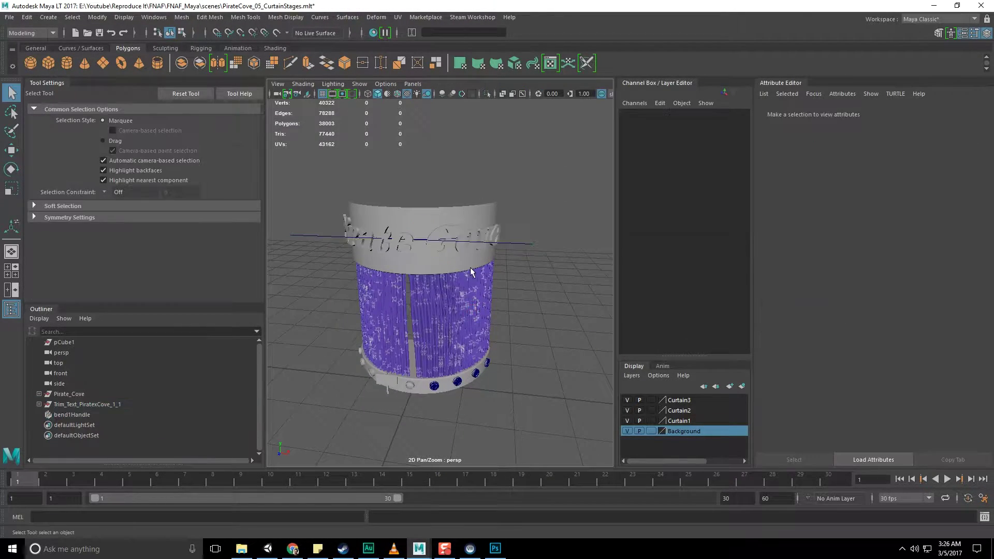
pyautogui.moveTo(474, 270)
pyautogui.keyDown('alt'); pyautogui.mouseDown()
pyautogui.moveTo(469, 252)
pyautogui.moveTo(497, 255)
pyautogui.moveTo(496, 290)
pyautogui.mouseUp(); pyautogui.keyUp('alt')
pyautogui.click(27, 17)
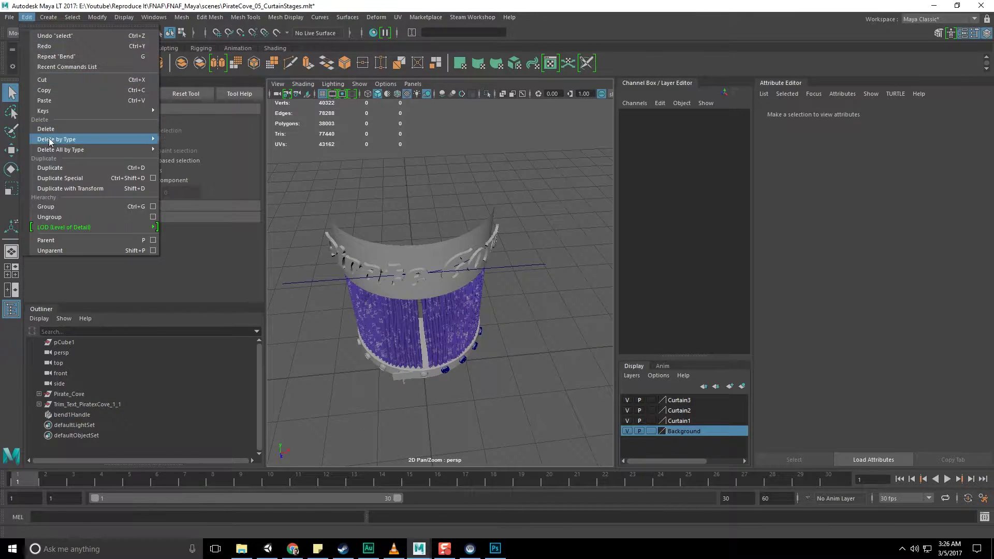
pyautogui.moveTo(93, 149)
pyautogui.click(209, 158)
pyautogui.scroll(2, 454, 220)
pyautogui.keyDown('alt'); pyautogui.moveTo(477, 227); pyautogui.dragTo(418, 226); pyautogui.keyUp('alt')
pyautogui.click(446, 229)
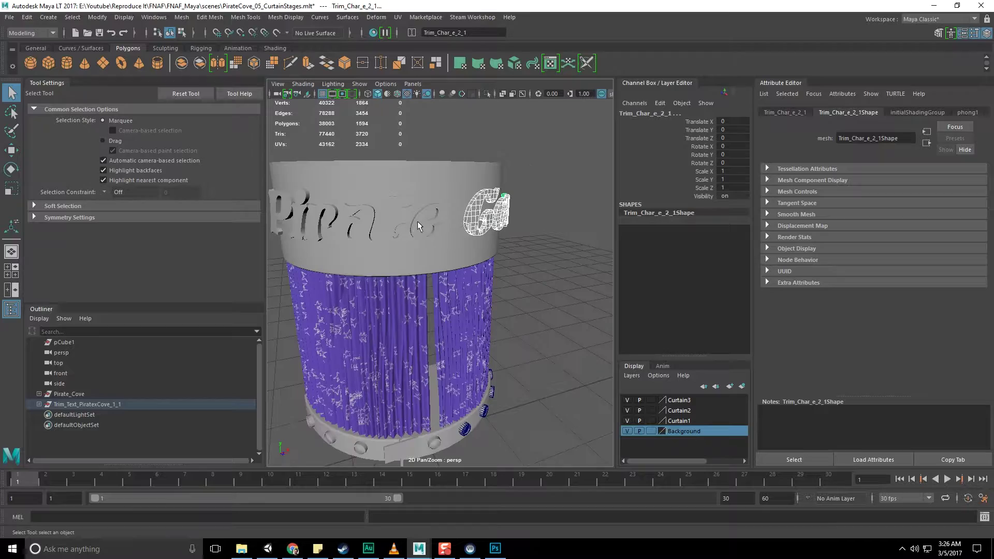
pyautogui.keyDown('shift'); pyautogui.click(364, 225); pyautogui.keyUp('shift')
pyautogui.keyDown('shift'); pyautogui.click(329, 223); pyautogui.keyUp('shift')
pyautogui.keyDown('shift'); pyautogui.click(306, 222); pyautogui.keyUp('shift')
pyautogui.keyDown('shift'); pyautogui.click(283, 218); pyautogui.keyUp('shift')
pyautogui.keyDown('alt'); pyautogui.moveTo(494, 238); pyautogui.dragTo(453, 231); pyautogui.keyUp('alt')
pyautogui.keyDown('alt'); pyautogui.moveTo(454, 232); pyautogui.dragTo(472, 178, button='middle'); pyautogui.keyUp('alt')
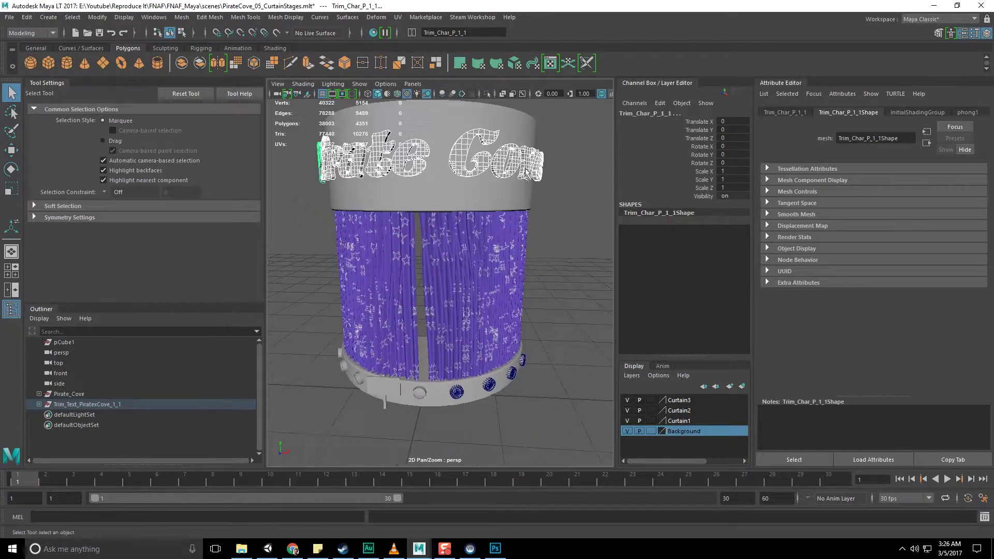
pyautogui.keyDown('alt'); pyautogui.moveTo(472, 377); pyautogui.dragTo(445, 245, button='middle'); pyautogui.keyUp('alt')
# - Select every letter of the Pirate Cove text and combine them into one mesh
pyautogui.scroll(5, 445, 246)
pyautogui.keyDown('alt'); pyautogui.moveTo(445, 243); pyautogui.dragTo(471, 215); pyautogui.keyUp('alt')
pyautogui.keyDown('shift'); pyautogui.click(533, 208); pyautogui.keyUp('shift')
pyautogui.keyDown('shift'); pyautogui.click(561, 207); pyautogui.keyUp('shift')
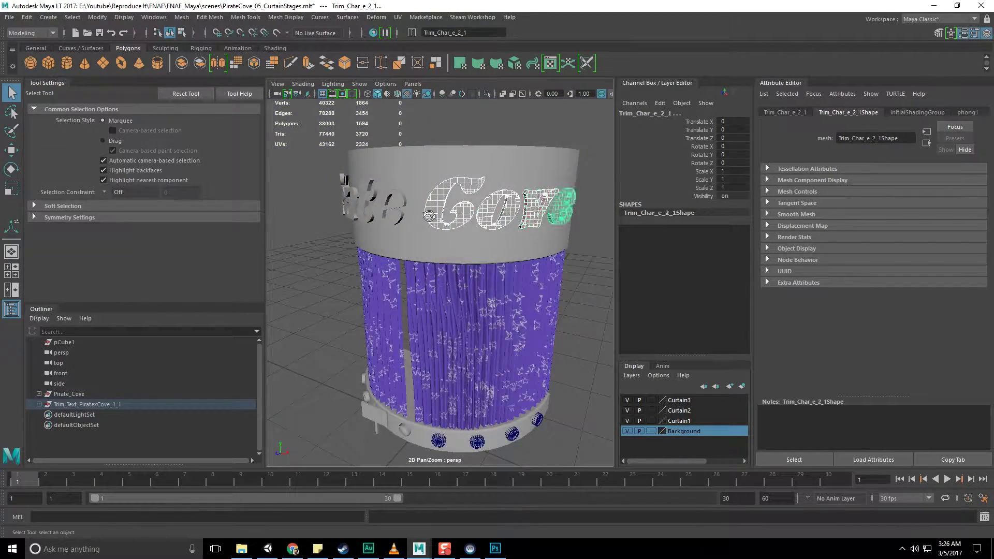
pyautogui.keyDown('alt'); pyautogui.moveTo(429, 215); pyautogui.dragTo(463, 211); pyautogui.keyUp('alt')
pyautogui.keyDown('shift'); pyautogui.click(446, 211); pyautogui.keyUp('shift')
pyautogui.keyDown('alt'); pyautogui.moveTo(394, 205); pyautogui.dragTo(438, 208); pyautogui.keyUp('alt')
pyautogui.keyDown('shift'); pyautogui.click(434, 209); pyautogui.keyUp('shift')
pyautogui.keyDown('shift'); pyautogui.click(395, 207); pyautogui.keyUp('shift')
pyautogui.keyDown('shift'); pyautogui.click(370, 208); pyautogui.keyUp('shift')
pyautogui.keyDown('shift'); pyautogui.click(338, 203); pyautogui.keyUp('shift')
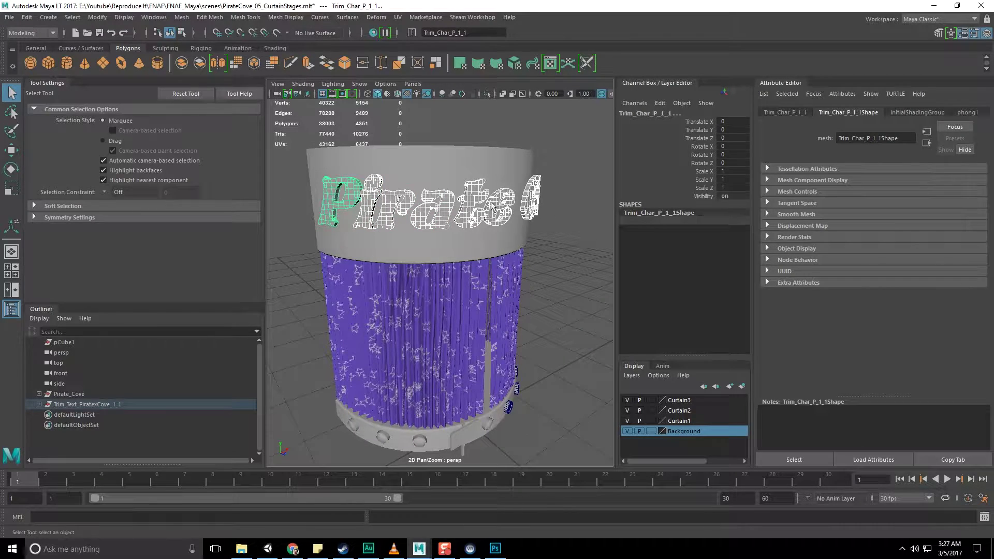
pyautogui.press('w')
pyautogui.click(183, 63)
# - Delete all scene history to clear the combine operation and the leftover text group
pyautogui.click(28, 18)
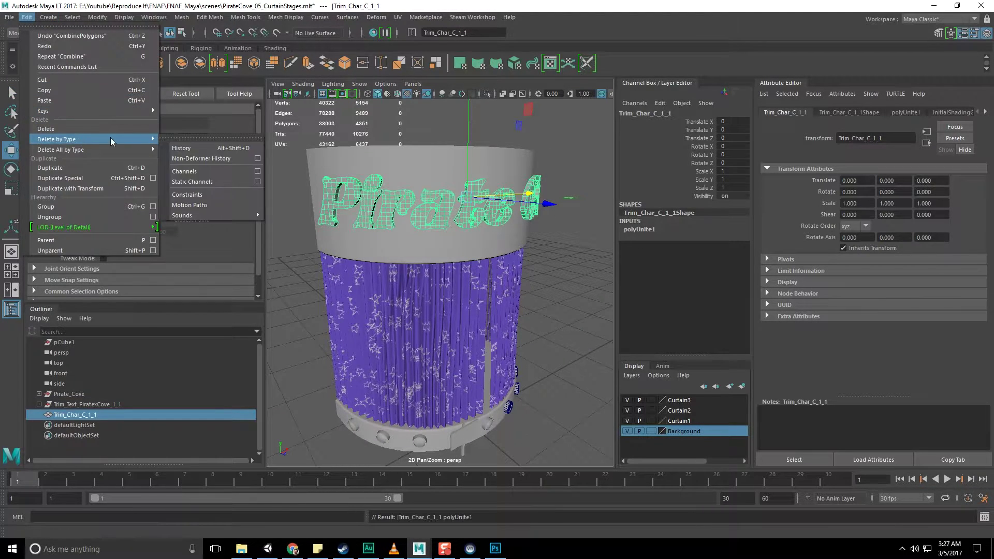
pyautogui.moveTo(115, 148)
pyautogui.click(197, 155)
pyautogui.keyDown('alt'); pyautogui.moveTo(486, 207); pyautogui.dragTo(401, 194); pyautogui.keyUp('alt')
# - Assign a new Phong material to the combined lettering and name it PirateCoveText_M
pyautogui.moveTo(444, 198); pyautogui.dragTo(449, 451, button='right')
pyautogui.click(262, 197)
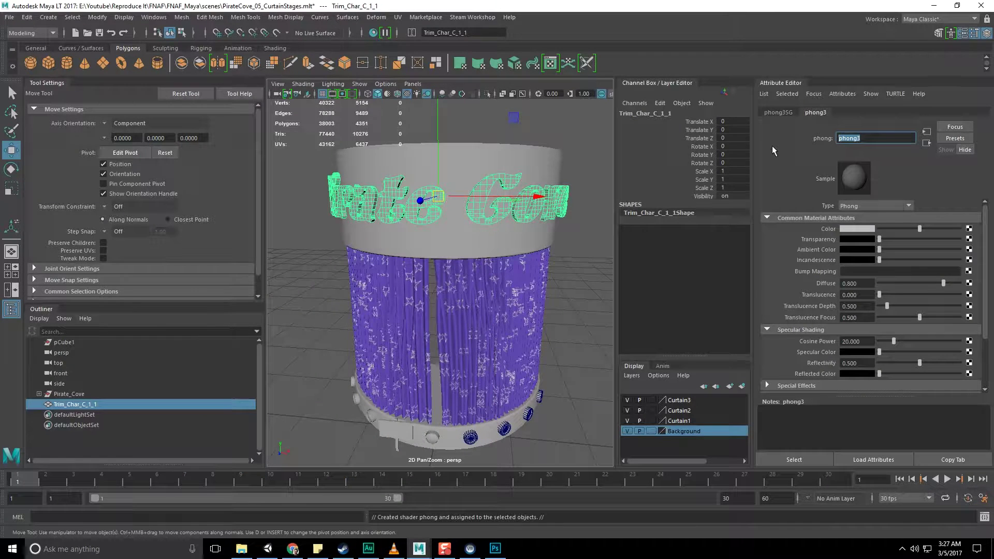
pyautogui.write('PirateCoveText_M')
pyautogui.press('Return')
# - Sample the curtain's purple as the colour of the lettering material, and deselect the mesh
pyautogui.click(871, 228)
pyautogui.click(781, 207)
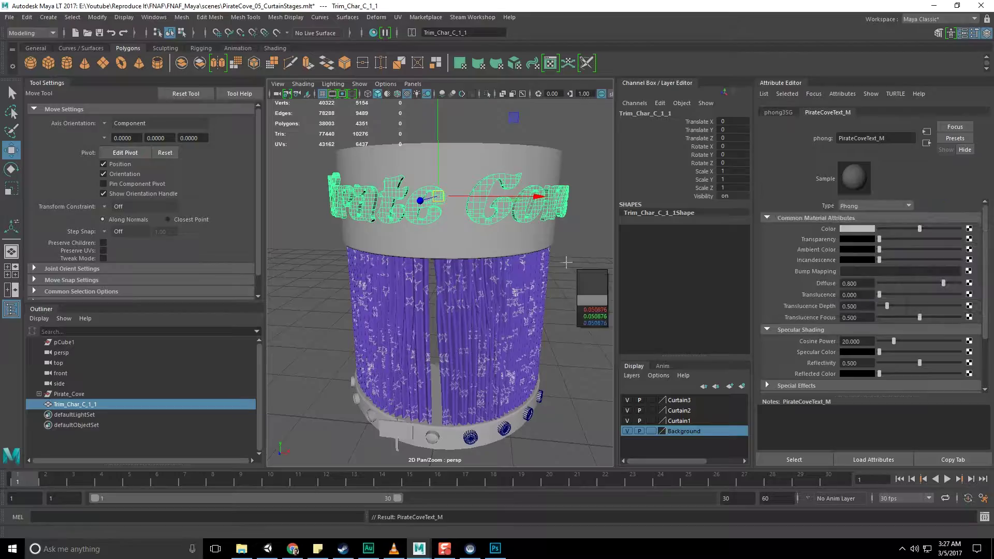
pyautogui.click(483, 315)
pyautogui.click(545, 276)
pyautogui.click(559, 274)
pyautogui.keyDown('alt'); pyautogui.moveTo(462, 253); pyautogui.dragTo(396, 248); pyautogui.keyUp('alt')
pyautogui.click(467, 207)
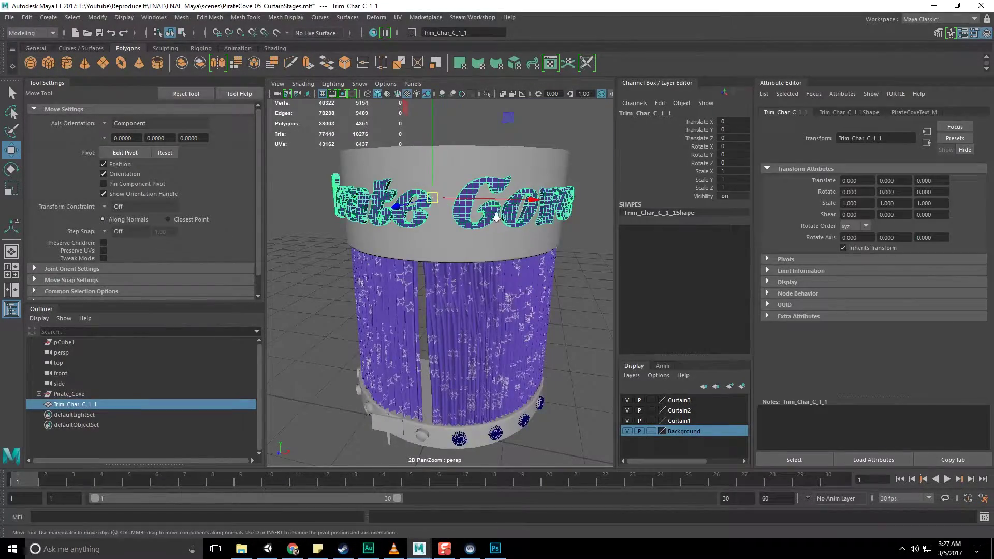
pyautogui.scroll(6, 496, 217)
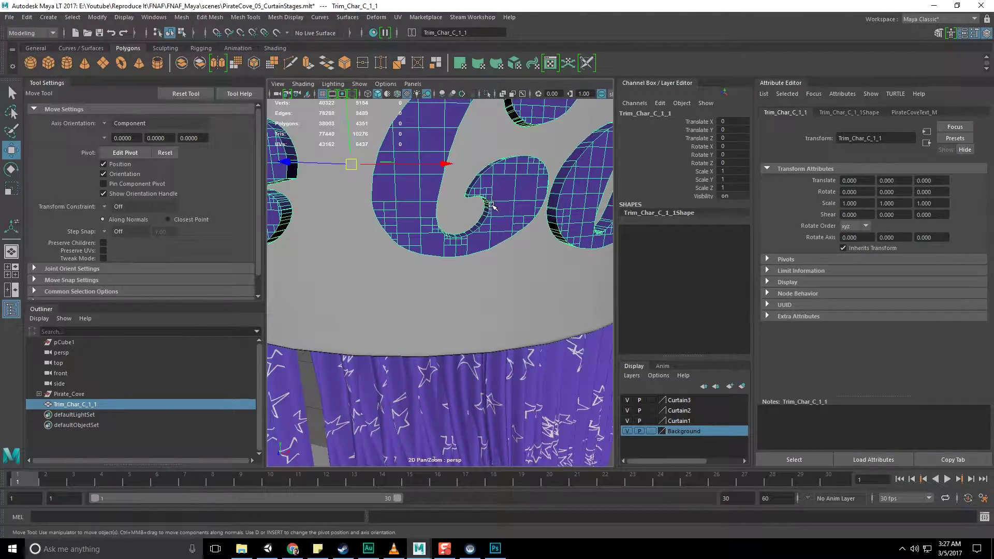
pyautogui.scroll(-8, 492, 205)
pyautogui.press('q')
pyautogui.click(562, 210)
pyautogui.click(481, 252)
# - Apply automatic UV mapping to the rectangular sign board in front of the stage
pyautogui.keyDown('alt'); pyautogui.moveTo(421, 221); pyautogui.dragTo(481, 228); pyautogui.keyUp('alt')
pyautogui.scroll(-3, 480, 259)
pyautogui.click(478, 357)
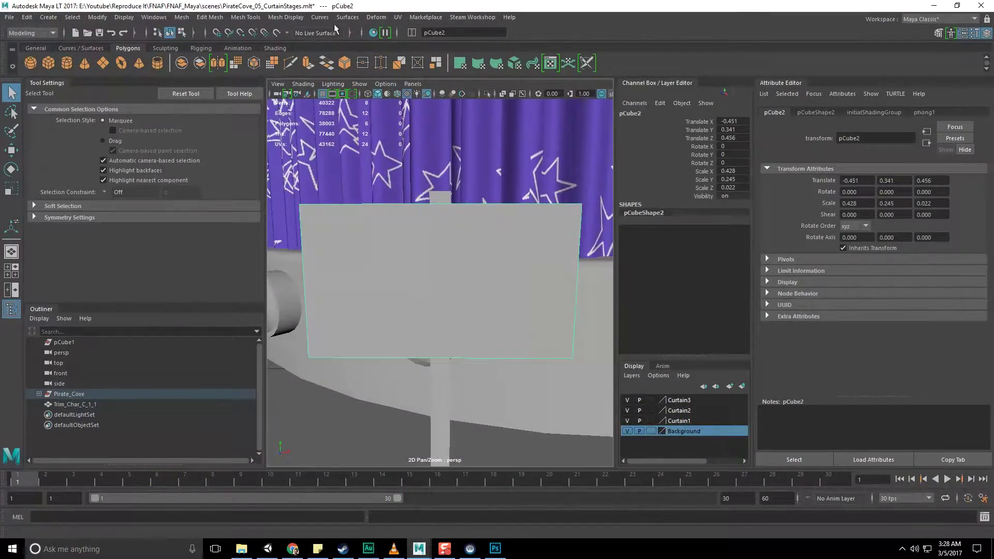
pyautogui.click(376, 17)
pyautogui.moveTo(397, 17)
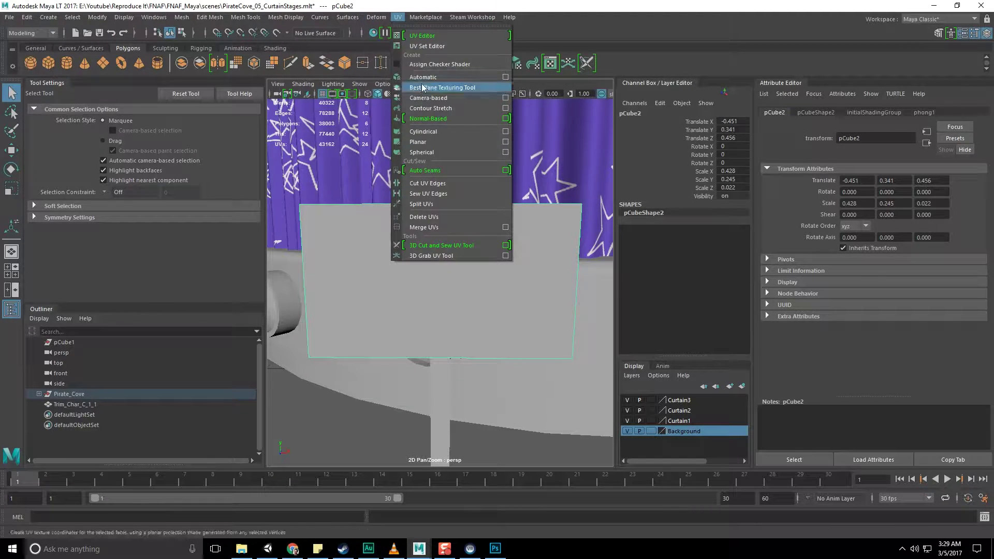
pyautogui.click(423, 78)
# - Apply automatic UV mapping to the sign's post, deselect the parts and save the scene
pyautogui.press('q')
pyautogui.press('F8')
pyautogui.click(440, 197)
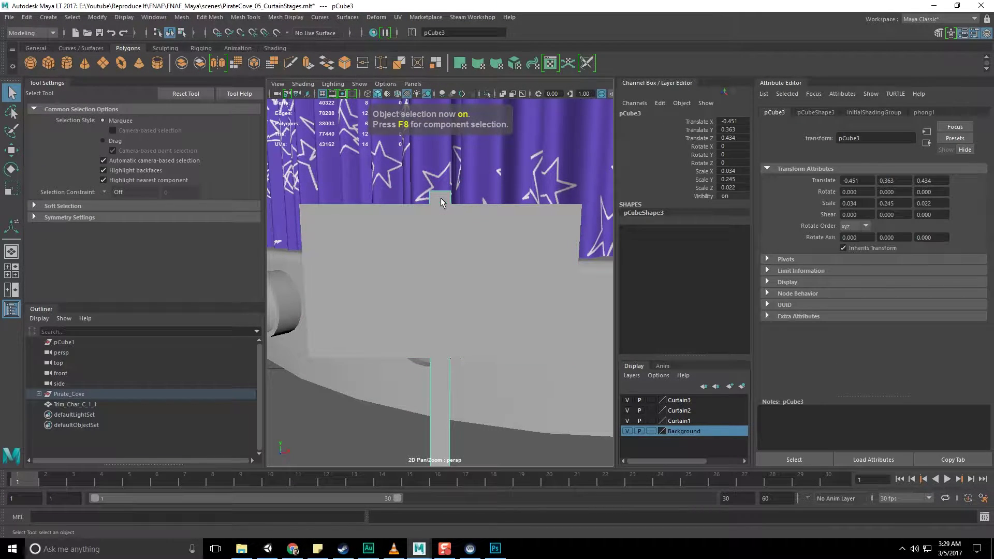
pyautogui.click(449, 254)
pyautogui.press('F8')
pyautogui.scroll(-5, 444, 296)
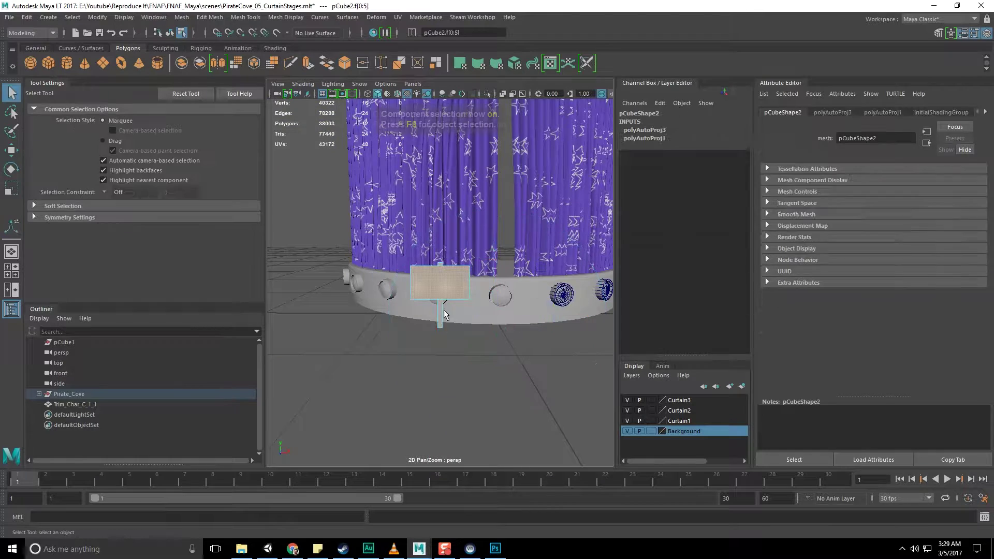
pyautogui.click(443, 315)
pyautogui.hotkey('ctrl', 's')
# - Open the UV Editor and move its window aside so the sign stays in view
pyautogui.click(154, 17)
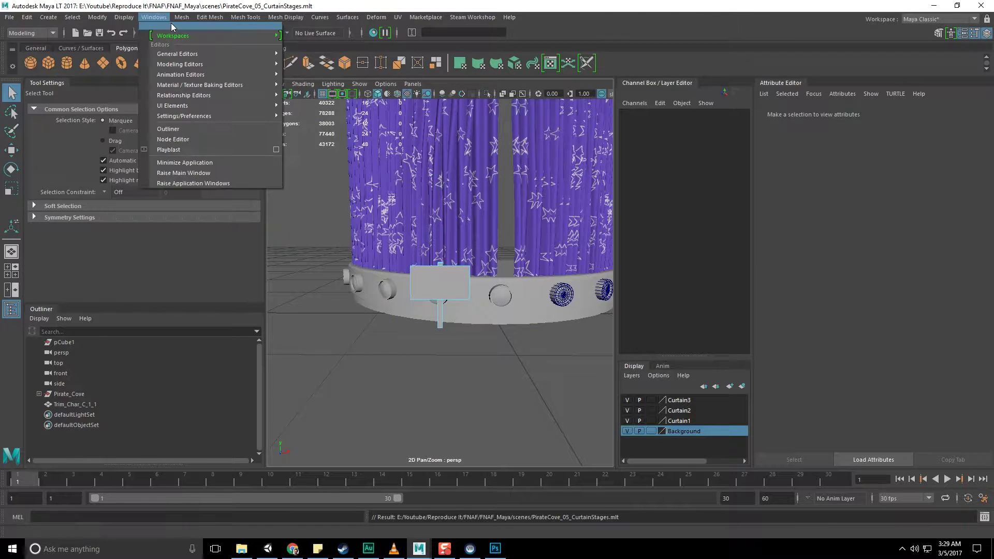
pyautogui.moveTo(195, 66)
pyautogui.click(365, 82)
pyautogui.moveTo(415, 31); pyautogui.dragTo(622, 30)
pyautogui.moveTo(374, 33); pyautogui.dragTo(816, 30)
# - Select all UV shells of the sign's board and post and move them out of the 0 to 1 square along negative U
pyautogui.moveTo(754, 157); pyautogui.dragTo(754, 187, button='right')
pyautogui.scroll(-2, 723, 220)
pyautogui.click(652, 302)
pyautogui.moveTo(581, 112); pyautogui.dragTo(903, 440)
pyautogui.scroll(1, 903, 440)
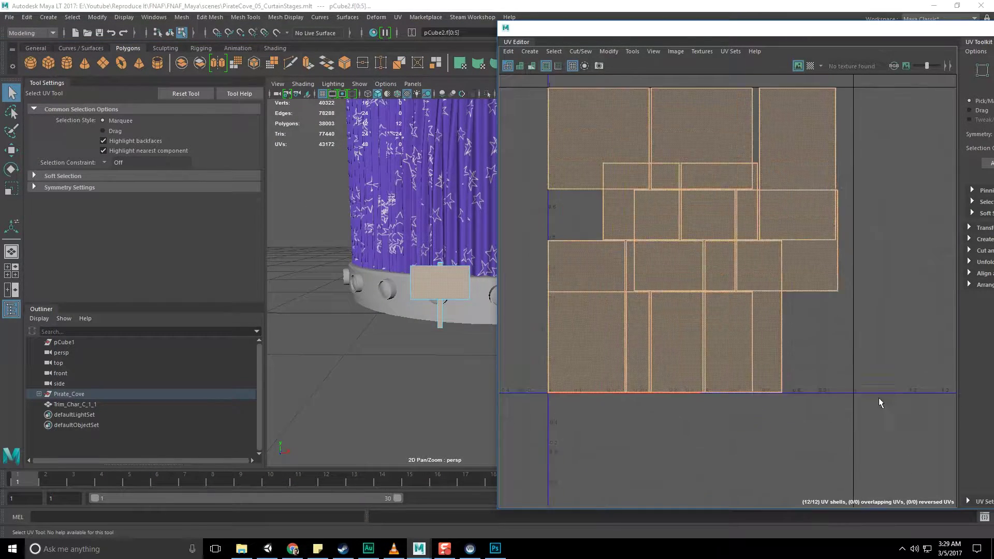
pyautogui.scroll(-4, 878, 395)
pyautogui.press('w')
pyautogui.moveTo(937, 306); pyautogui.dragTo(692, 308)
pyautogui.scroll(3, 792, 310)
# - Apply planar mapping to the front and back faces of the sign board, keeping the image width/height ratio
pyautogui.moveTo(624, 32); pyautogui.dragTo(878, 39)
pyautogui.scroll(5, 497, 289)
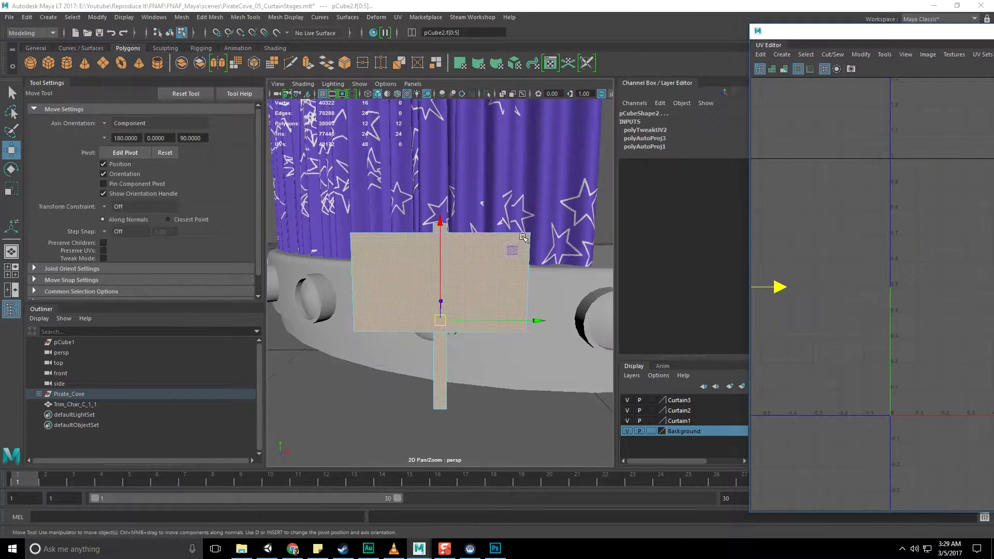
pyautogui.click(489, 290)
pyautogui.keyDown('alt'); pyautogui.moveTo(518, 285); pyautogui.dragTo(469, 293); pyautogui.keyUp('alt')
pyautogui.scroll(-5, 466, 289)
pyautogui.scroll(5, 469, 292)
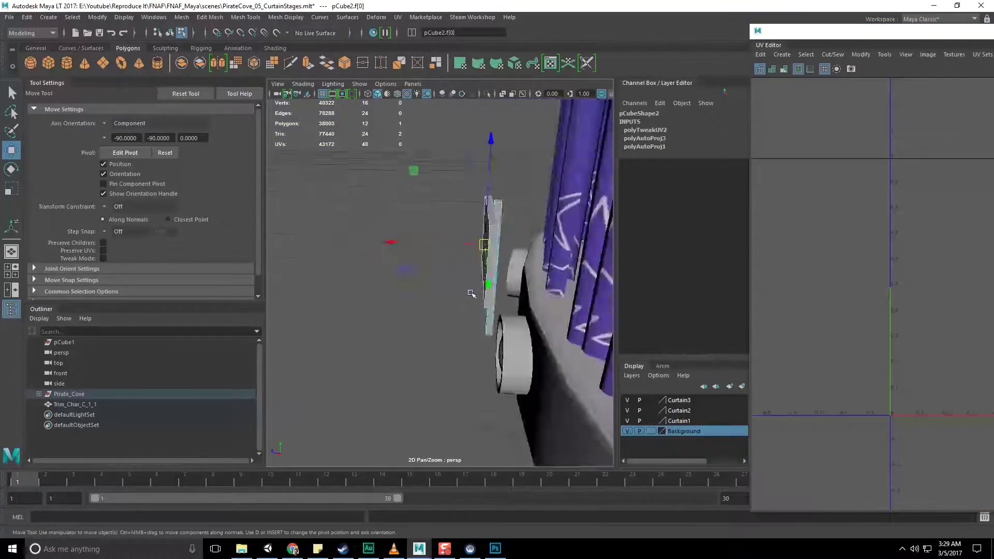
pyautogui.keyDown('alt'); pyautogui.moveTo(470, 293); pyautogui.dragTo(399, 269, button='middle'); pyautogui.keyUp('alt')
pyautogui.scroll(5, 399, 268)
pyautogui.keyDown('shift'); pyautogui.click(399, 269); pyautogui.keyUp('shift')
pyautogui.scroll(-6, 401, 269)
pyautogui.keyDown('alt'); pyautogui.moveTo(401, 269); pyautogui.dragTo(459, 277); pyautogui.keyUp('alt')
pyautogui.click(398, 17)
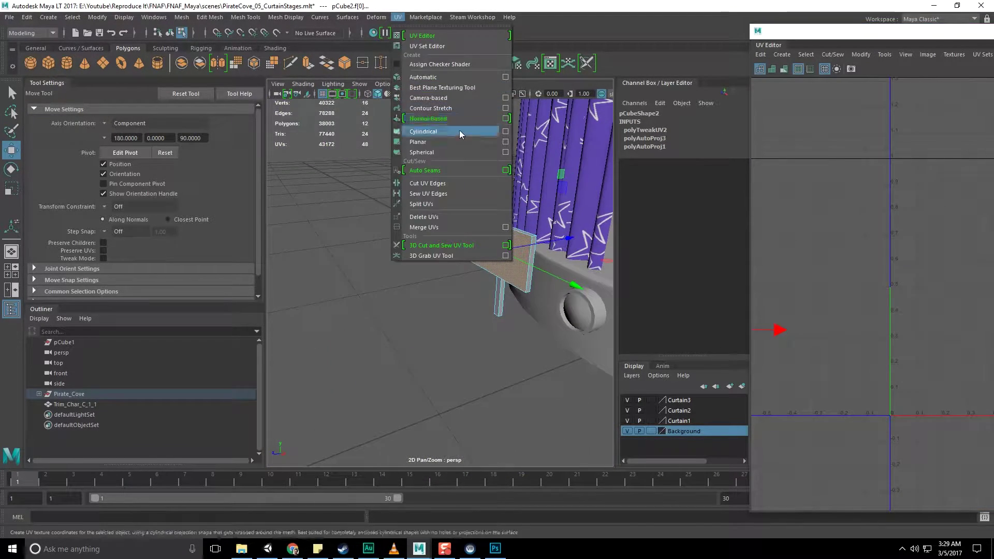
pyautogui.click(505, 141)
pyautogui.moveTo(357, 87); pyautogui.dragTo(349, 48)
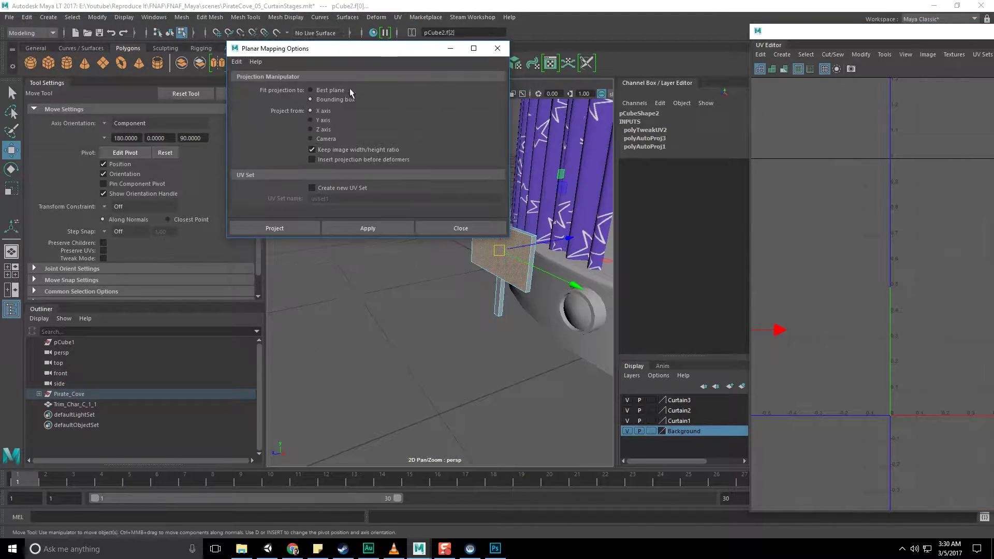
pyautogui.click(352, 228)
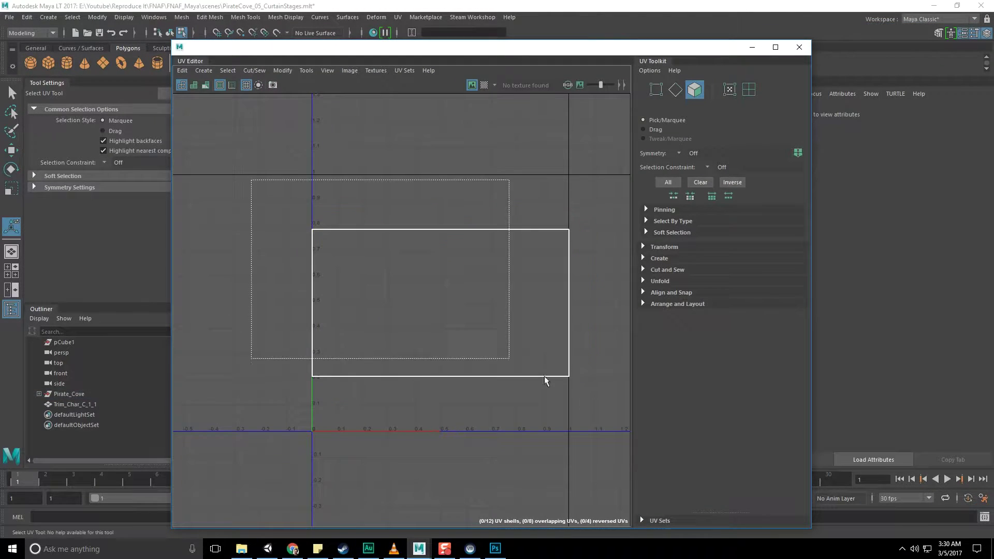
# - Move the board's projected UV shells up and scale them slightly down to fit the upper part of the 0 to 1 square
pyautogui.moveTo(544, 381); pyautogui.dragTo(546, 382)
pyautogui.press('w')
pyautogui.moveTo(444, 136); pyautogui.dragTo(446, 85)
pyautogui.press('r')
pyautogui.moveTo(441, 251); pyautogui.dragTo(433, 253)
pyautogui.press('w')
pyautogui.moveTo(441, 190); pyautogui.dragTo(442, 186)
pyautogui.click(451, 132)
# - Select the narrow side faces of the sign's board and post and apply planar mapping to them
pyautogui.moveTo(460, 48); pyautogui.dragTo(993, 48)
pyautogui.press('q')
pyautogui.click(414, 249)
pyautogui.moveTo(495, 251)
pyautogui.keyDown('alt'); pyautogui.mouseDown()
pyautogui.moveTo(416, 250)
pyautogui.moveTo(497, 232)
pyautogui.mouseUp(); pyautogui.keyUp('alt')
pyautogui.keyDown('shift'); pyautogui.click(442, 165); pyautogui.keyUp('shift')
pyautogui.keyDown('alt'); pyautogui.moveTo(443, 166); pyautogui.dragTo(449, 178); pyautogui.keyUp('alt')
pyautogui.keyDown('alt'); pyautogui.moveTo(484, 217); pyautogui.dragTo(490, 197); pyautogui.keyUp('alt')
pyautogui.keyDown('shift'); pyautogui.click(435, 254); pyautogui.keyUp('shift')
pyautogui.keyDown('alt'); pyautogui.moveTo(493, 236); pyautogui.dragTo(300, 238); pyautogui.keyUp('alt')
pyautogui.click(397, 17)
pyautogui.click(505, 143)
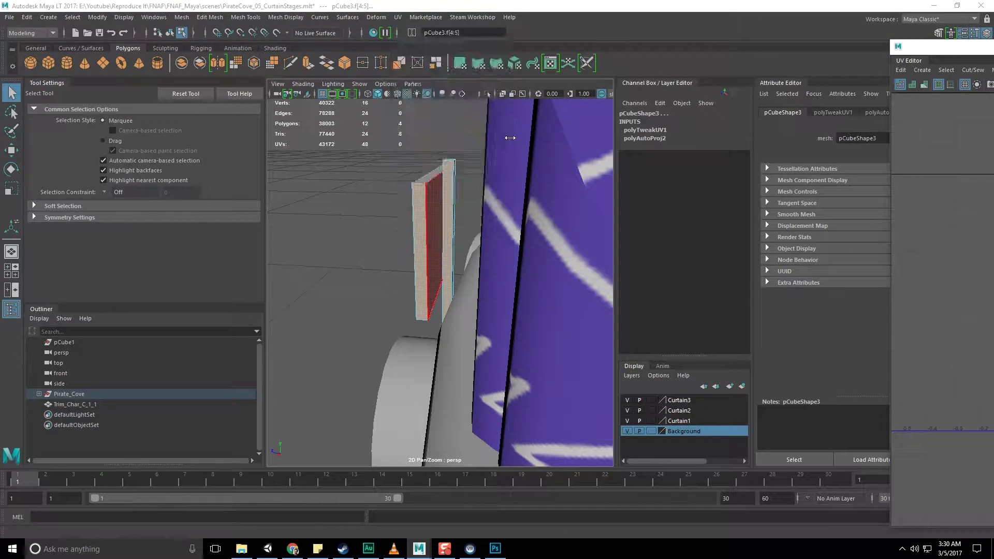
pyautogui.click(363, 227)
pyautogui.click(460, 228)
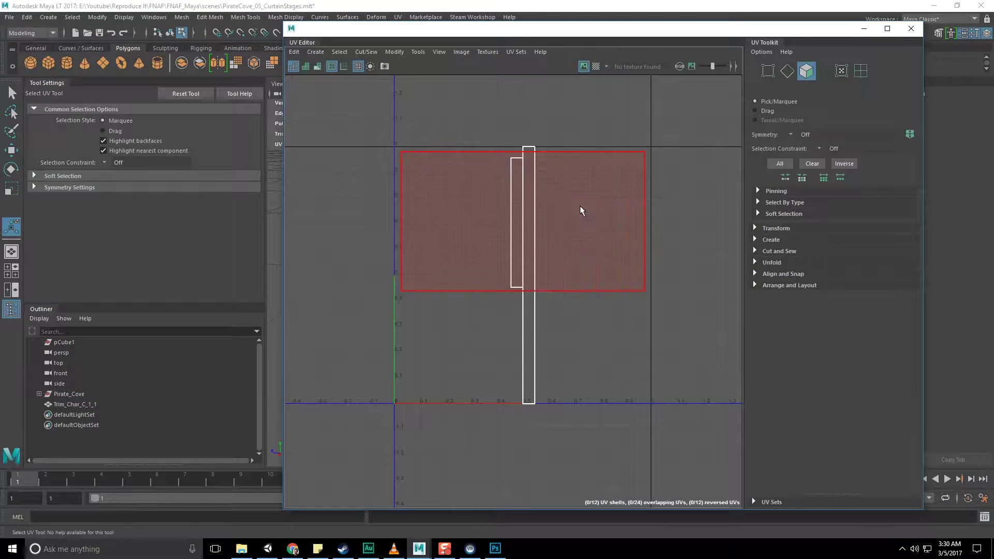
# - Select the UV shells of the board's and post's narrow sides and move them out along positive U, beside the board's face shell
pyautogui.moveTo(580, 207); pyautogui.dragTo(543, 195, button='right')
pyautogui.click(516, 282)
pyautogui.keyDown('shift'); pyautogui.click(529, 305); pyautogui.keyUp('shift')
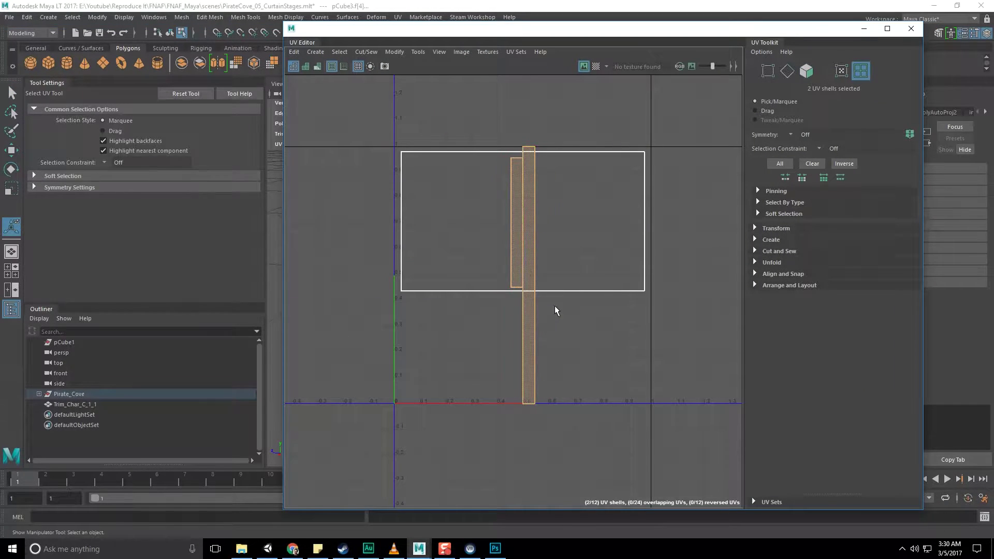
pyautogui.press('w')
pyautogui.moveTo(694, 276); pyautogui.dragTo(846, 278)
pyautogui.hotkey('ctrl', 'z')
pyautogui.moveTo(505, 312); pyautogui.dragTo(517, 282)
pyautogui.moveTo(677, 222); pyautogui.dragTo(816, 225)
pyautogui.moveTo(549, 133); pyautogui.dragTo(527, 150)
pyautogui.moveTo(665, 253); pyautogui.dragTo(847, 278, button='middle')
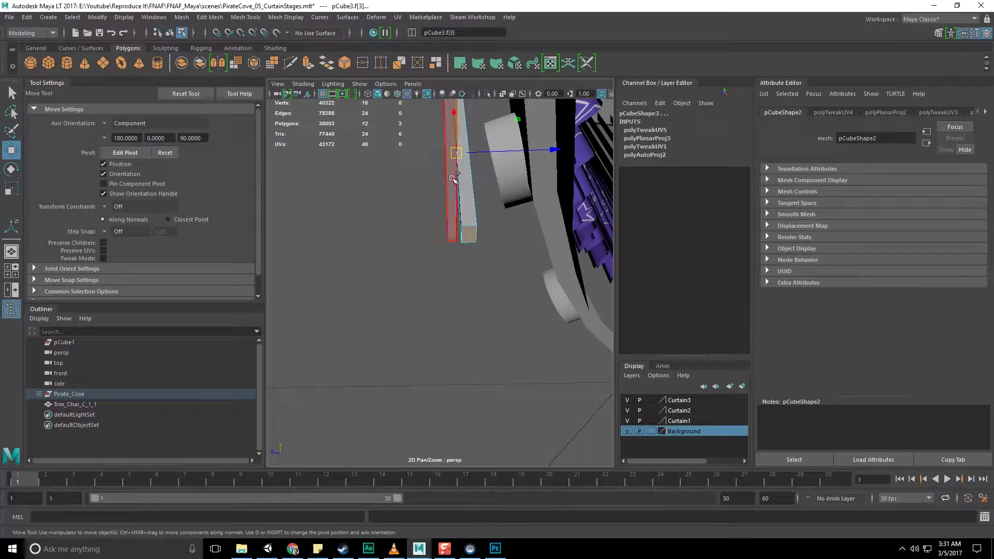
# - Apply planar mapping to the top and bottom faces of the board and post and move their UV shells out along positive U
pyautogui.click(397, 17)
pyautogui.click(505, 142)
pyautogui.click(377, 224)
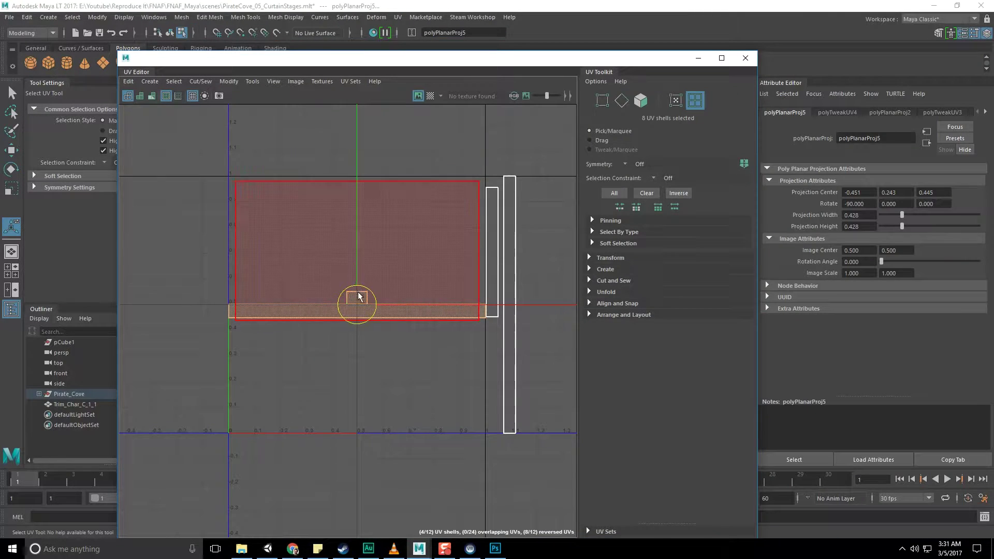
pyautogui.moveTo(358, 296); pyautogui.dragTo(642, 257)
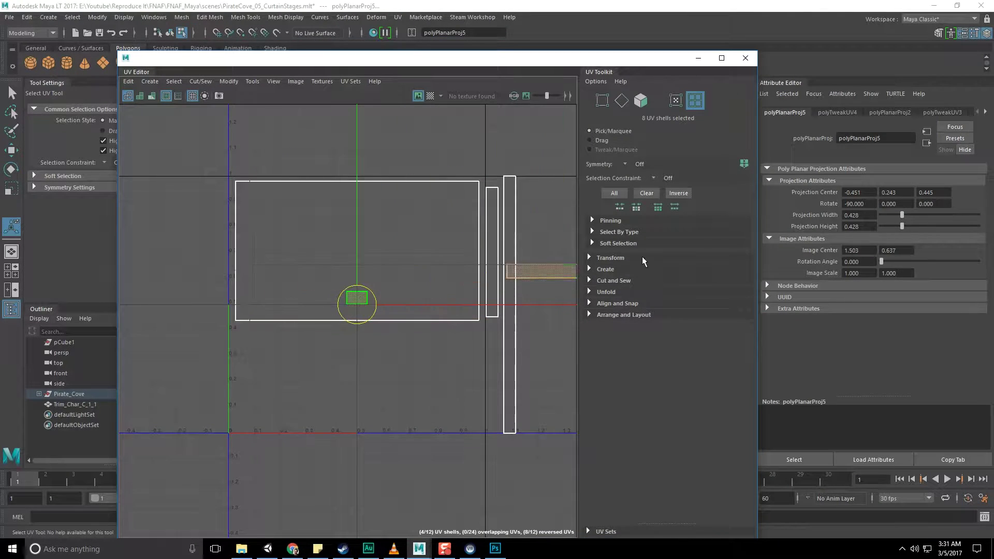
pyautogui.keyDown('alt'); pyautogui.moveTo(432, 290); pyautogui.dragTo(289, 312, button='middle'); pyautogui.keyUp('alt')
pyautogui.hotkey('ctrl', 'z')
pyautogui.keyDown('alt'); pyautogui.moveTo(202, 357); pyautogui.dragTo(251, 358, button='middle'); pyautogui.keyUp('alt')
pyautogui.moveTo(233, 373); pyautogui.dragTo(502, 287)
pyautogui.press('w')
# - Rotate the top and bottom face shells by 90 degrees and place them beside the vertical side strips
pyautogui.moveTo(301, 58); pyautogui.dragTo(367, 26)
pyautogui.click(678, 200)
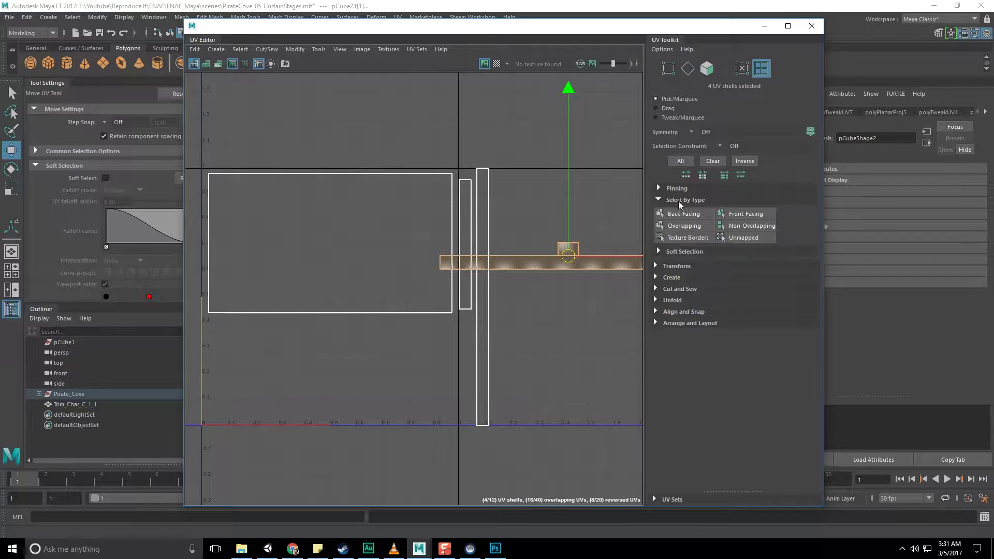
pyautogui.click(683, 189)
pyautogui.click(683, 190)
pyautogui.click(682, 200)
pyautogui.click(682, 225)
pyautogui.scroll(-2, 744, 344)
pyautogui.scroll(-1, 743, 341)
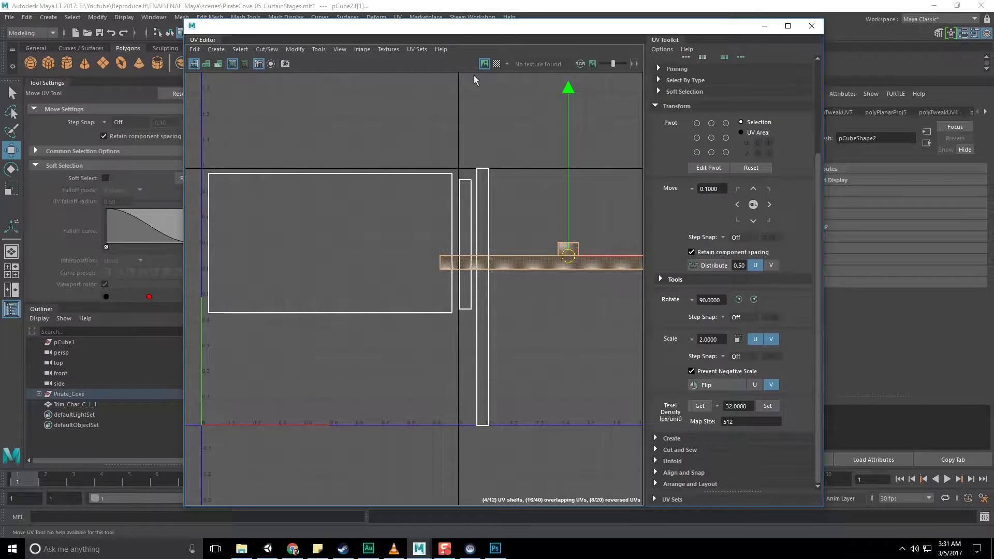
pyautogui.click(739, 300)
pyautogui.moveTo(568, 257); pyautogui.dragTo(505, 295)
# - Move the small post-end shell under the short side strip and bring the board's top and bottom strip next to the long post strip
pyautogui.click(529, 303)
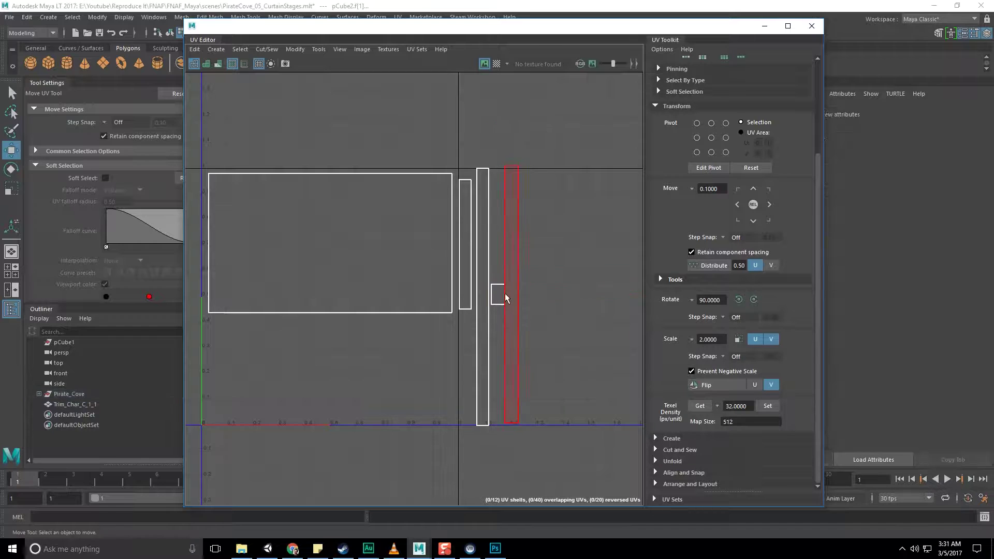
pyautogui.click(498, 294)
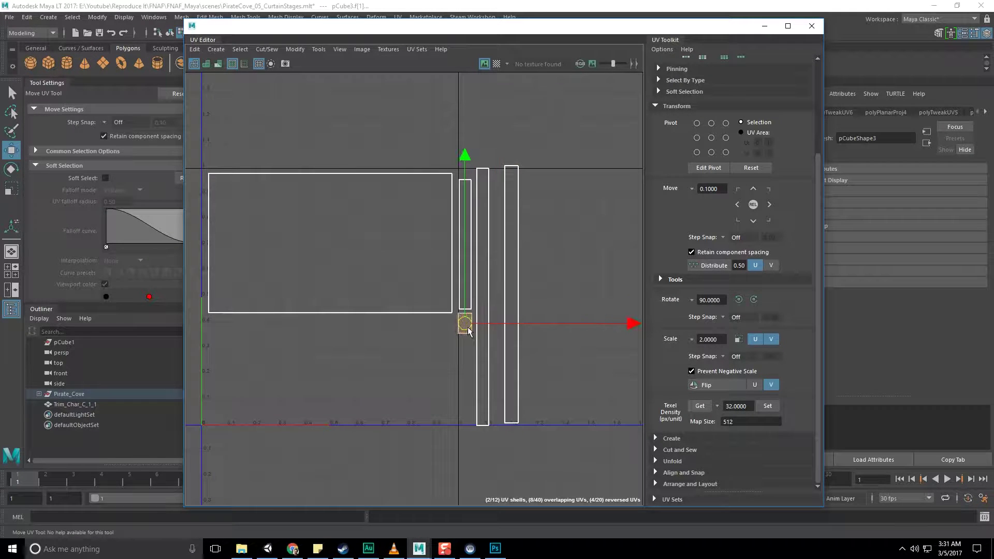
pyautogui.click(511, 290)
pyautogui.moveTo(536, 295); pyautogui.dragTo(522, 295)
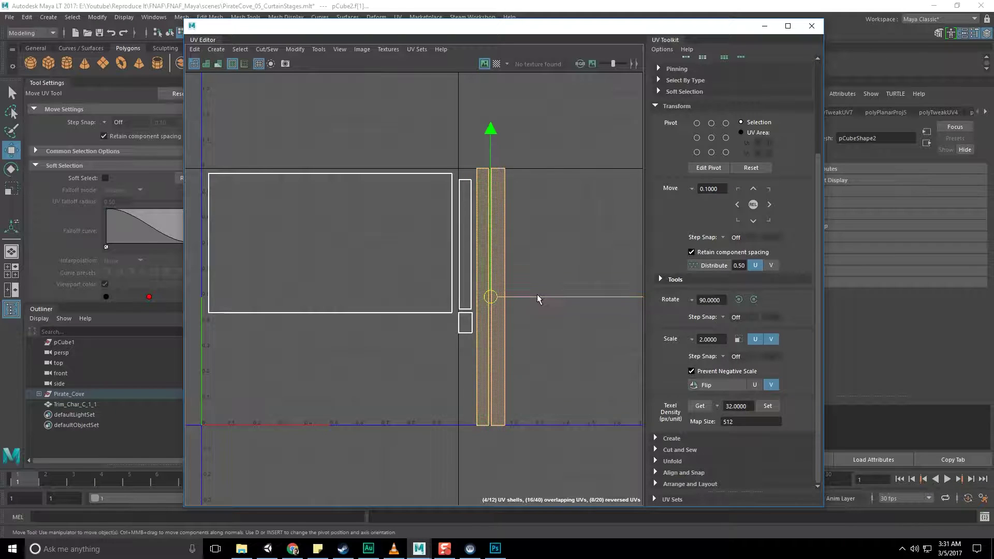
# - Rotate all the side and end strips together by 90 degrees and fit them horizontally under the board's face shell
pyautogui.moveTo(537, 295); pyautogui.dragTo(478, 333)
pyautogui.click(465, 322)
pyautogui.scroll(-2, 522, 273)
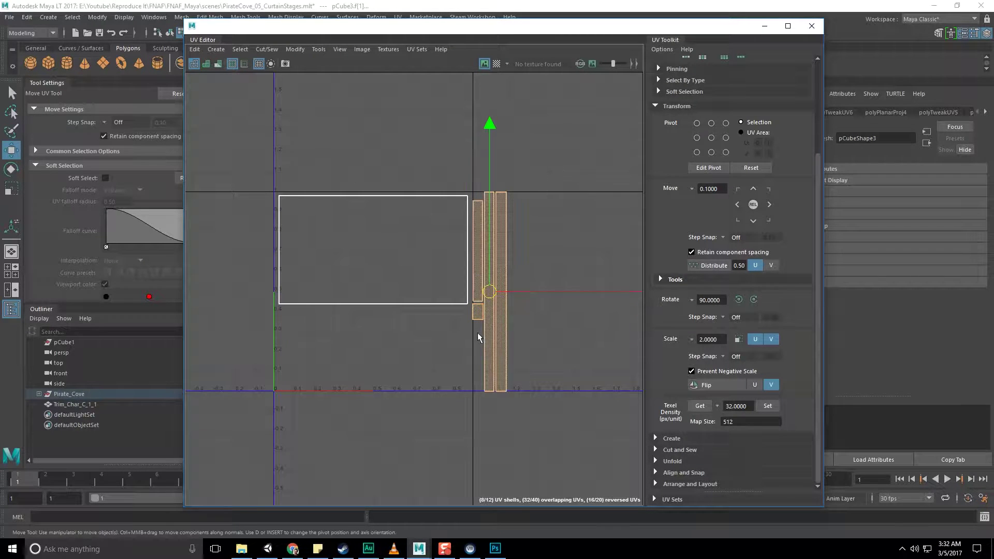
pyautogui.click(739, 300)
pyautogui.moveTo(489, 295); pyautogui.dragTo(372, 332)
pyautogui.press('r')
pyautogui.press('w')
pyautogui.click(502, 342)
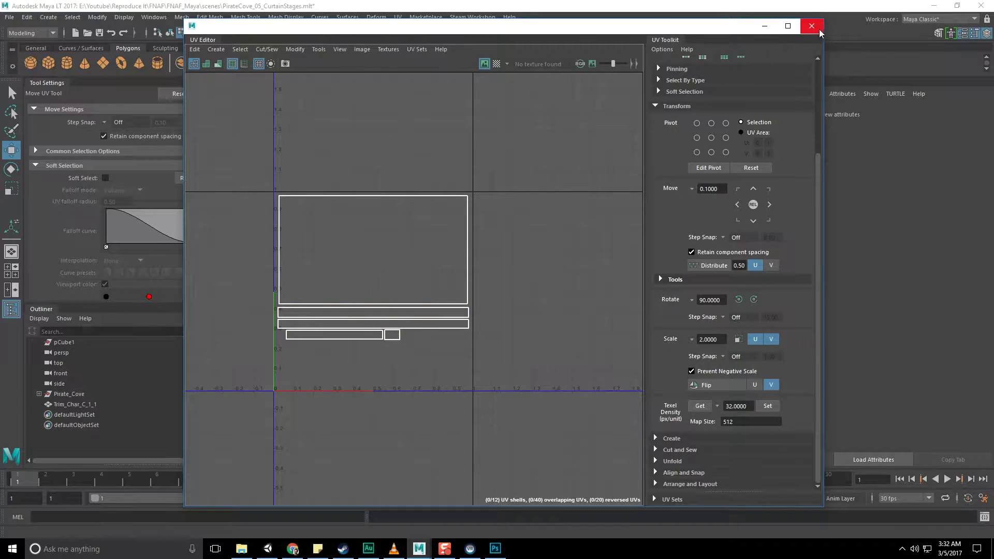
# - Select the board and post as objects, show both UV layouts, and select the leftover shells outside the 0 to 1 square
pyautogui.moveTo(740, 26); pyautogui.dragTo(993, 69)
pyautogui.keyDown('alt'); pyautogui.moveTo(512, 253); pyautogui.dragTo(381, 285); pyautogui.keyUp('alt')
pyautogui.press('F8')
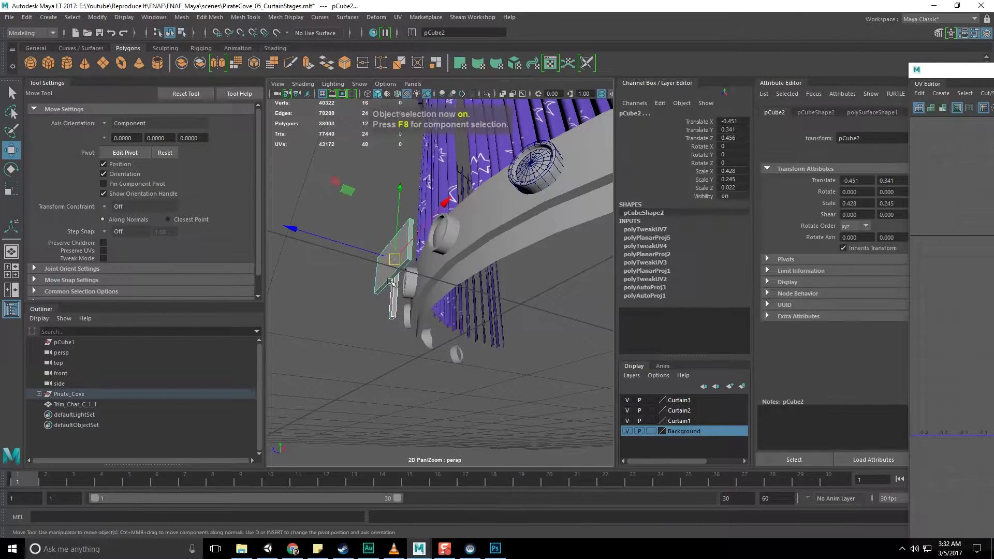
pyautogui.keyDown('shift'); pyautogui.click(392, 309); pyautogui.keyUp('shift')
pyautogui.moveTo(965, 70); pyautogui.dragTo(190, 52)
pyautogui.scroll(-2, 363, 309)
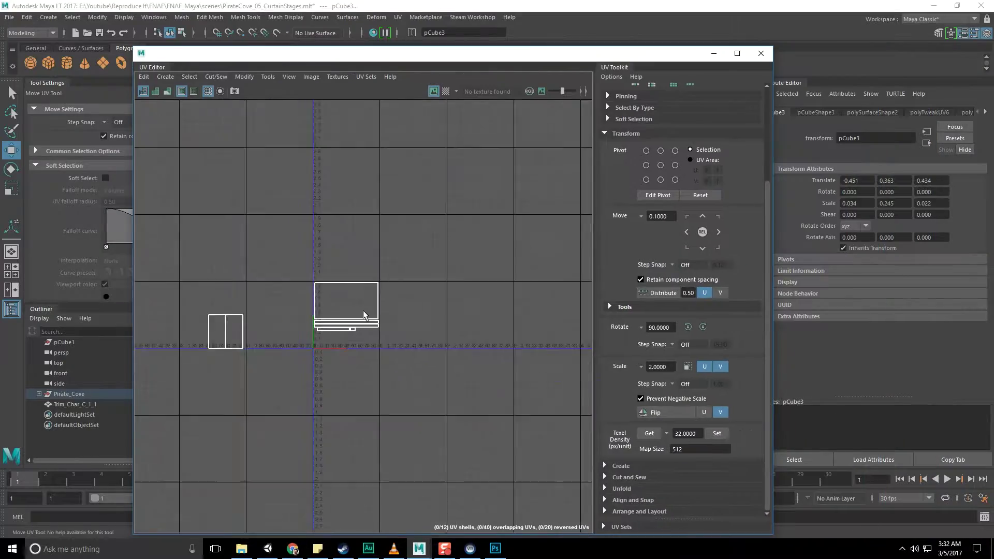
pyautogui.moveTo(302, 285); pyautogui.dragTo(301, 313, button='right')
pyautogui.moveTo(215, 362); pyautogui.dragTo(279, 298)
# - Select the front and back faces of the sign's post
pyautogui.moveTo(357, 54); pyautogui.dragTo(993, 92)
pyautogui.keyDown('alt'); pyautogui.moveTo(517, 281); pyautogui.dragTo(621, 275); pyautogui.keyUp('alt')
pyautogui.keyDown('alt'); pyautogui.moveTo(596, 280); pyautogui.dragTo(555, 276, button='middle'); pyautogui.keyUp('alt')
pyautogui.keyDown('alt'); pyautogui.moveTo(555, 275); pyautogui.dragTo(452, 313, button='right'); pyautogui.keyUp('alt')
pyautogui.keyDown('alt'); pyautogui.moveTo(453, 313); pyautogui.dragTo(334, 215); pyautogui.keyUp('alt')
pyautogui.moveTo(481, 263); pyautogui.dragTo(481, 296, button='right')
pyautogui.click(433, 335)
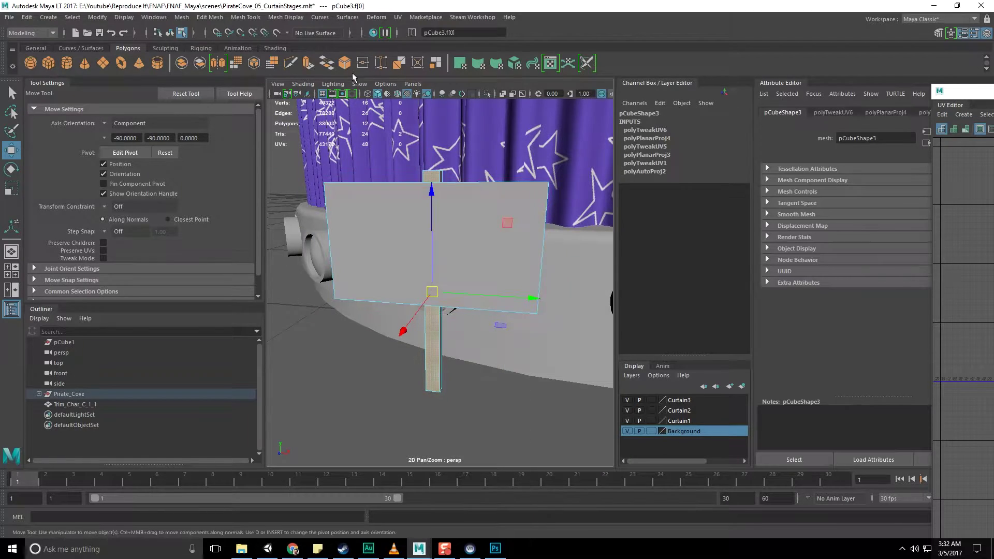
pyautogui.keyDown('alt'); pyautogui.moveTo(381, 150); pyautogui.dragTo(440, 207); pyautogui.keyUp('alt')
pyautogui.keyDown('alt'); pyautogui.moveTo(500, 232); pyautogui.dragTo(549, 223); pyautogui.keyUp('alt')
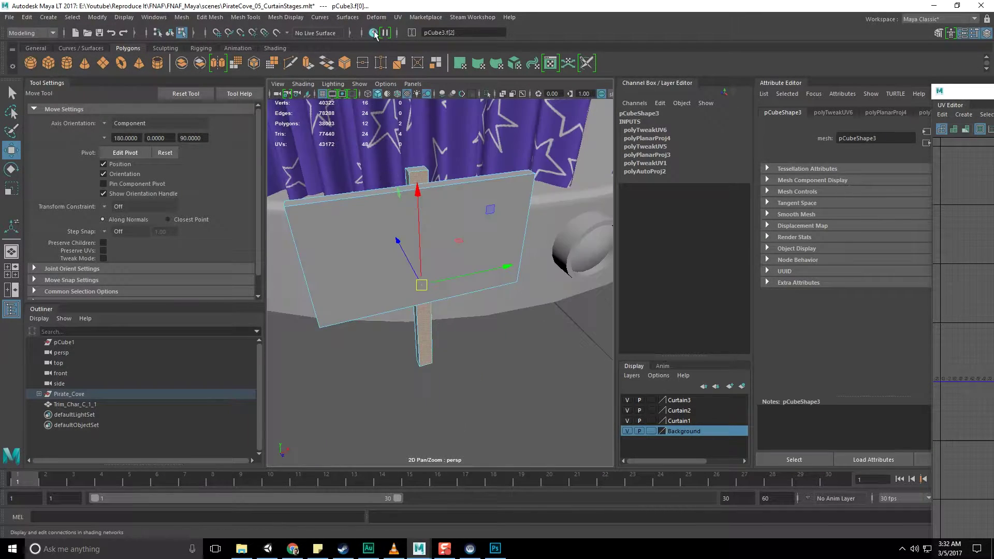
# - Apply planar mapping to the post's front and back faces
pyautogui.click(398, 17)
pyautogui.click(505, 142)
pyautogui.click(322, 129)
pyautogui.click(364, 229)
pyautogui.click(455, 229)
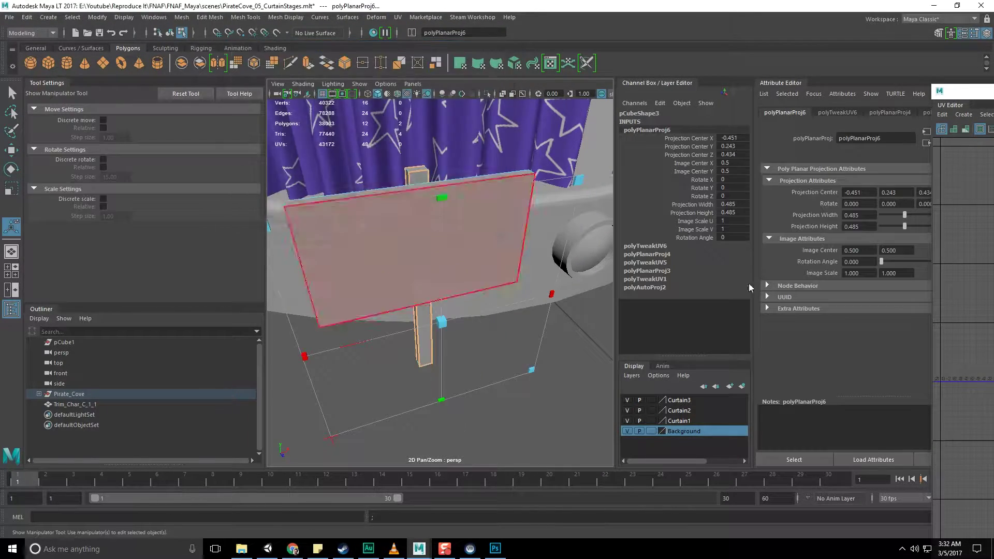
# - Turn the post's projected UV shell horizontal and fit it below the other strips inside the 0 to 1 square
pyautogui.hotkey('ctrl', 'alt', 'Right')
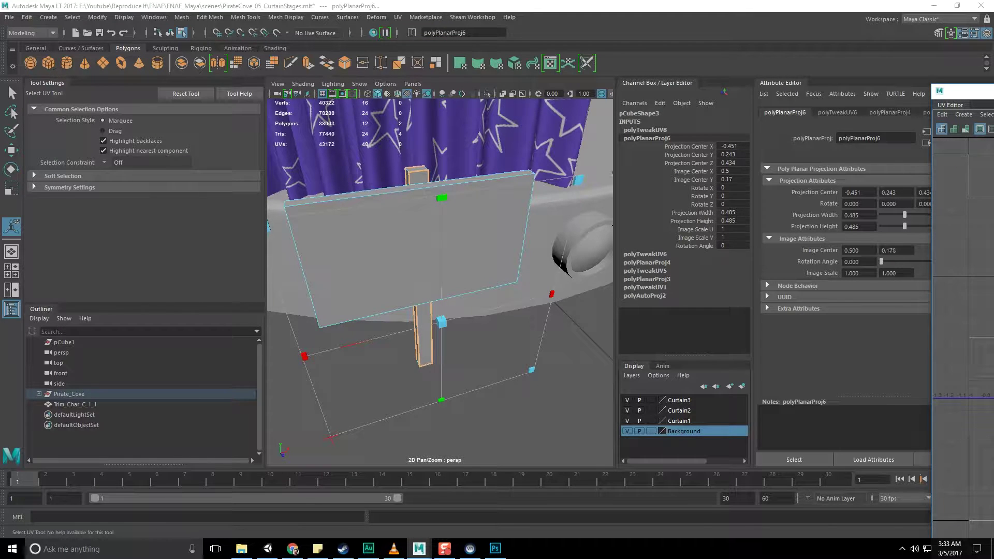
pyautogui.press('r')
pyautogui.press('e')
pyautogui.press('t')
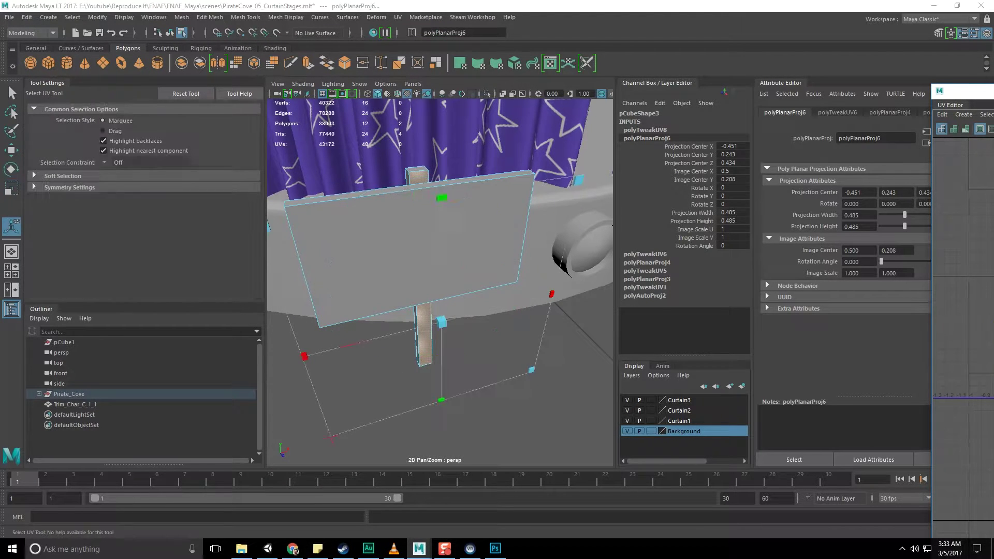
pyautogui.click(993, 310)
pyautogui.moveTo(993, 92); pyautogui.dragTo(403, 0)
pyautogui.scroll(6, 412, 281)
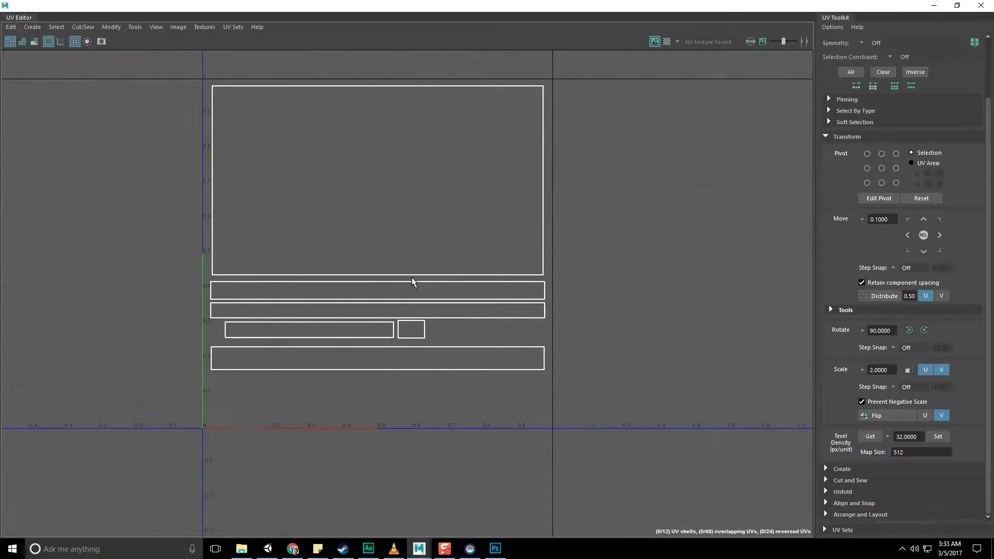
# - Space the horizontal strip shells apart vertically below the board's face shell
pyautogui.press('w')
pyautogui.moveTo(375, 181); pyautogui.dragTo(375, 210)
pyautogui.moveTo(380, 358); pyautogui.dragTo(409, 334)
pyautogui.moveTo(321, 147); pyautogui.dragTo(321, 161)
pyautogui.moveTo(254, 331); pyautogui.dragTo(263, 312)
pyautogui.moveTo(375, 128); pyautogui.dragTo(375, 135)
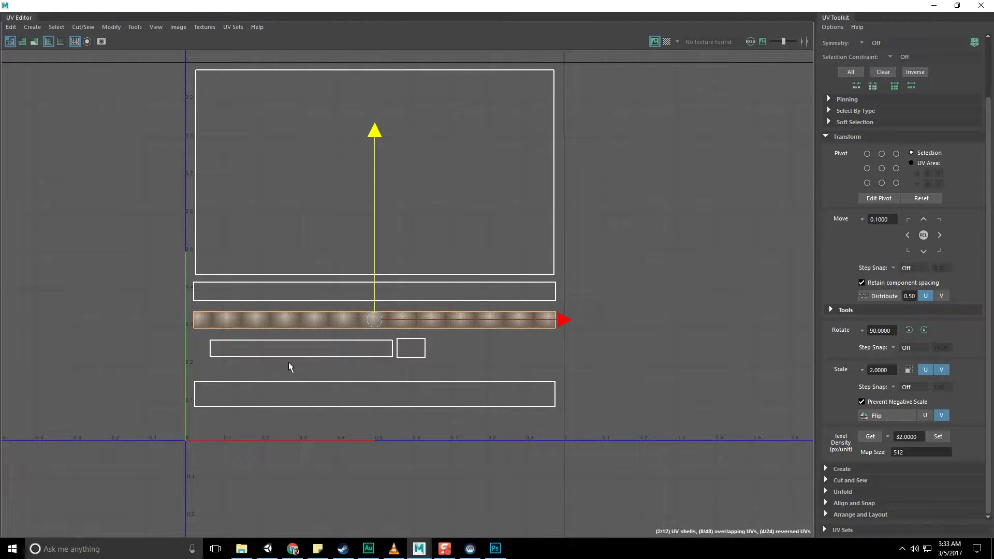
pyautogui.moveTo(289, 363); pyautogui.dragTo(423, 343)
pyautogui.moveTo(319, 164); pyautogui.dragTo(318, 175)
pyautogui.click(243, 326)
pyautogui.hotkey('ctrl', 'z')
pyautogui.moveTo(375, 134); pyautogui.dragTo(372, 144)
pyautogui.click(249, 298)
pyautogui.moveTo(376, 108); pyautogui.dragTo(376, 115)
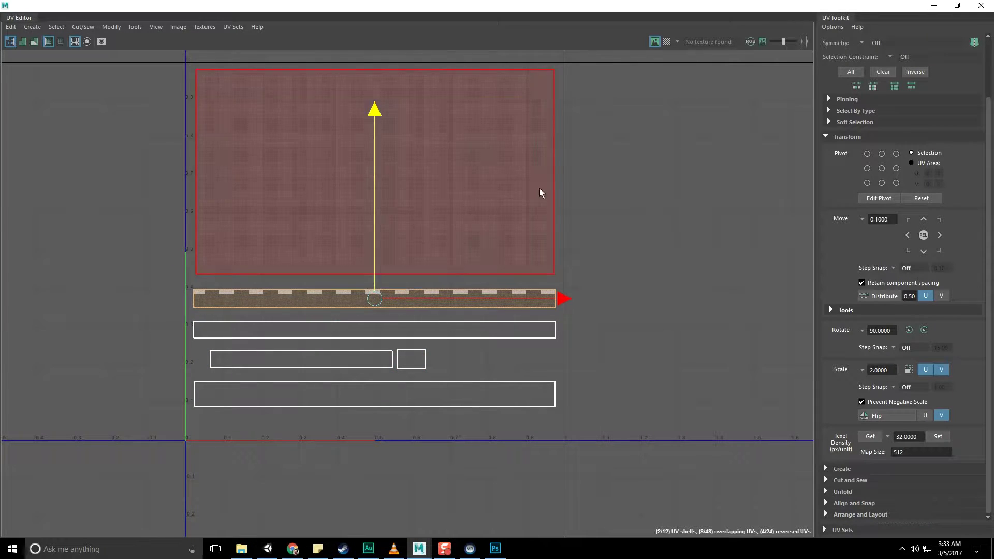
pyautogui.click(587, 197)
# - Select the board's back face, scale its UV shell down to about half, and move it outside the 0 to 1 square
pyautogui.click(321, 187)
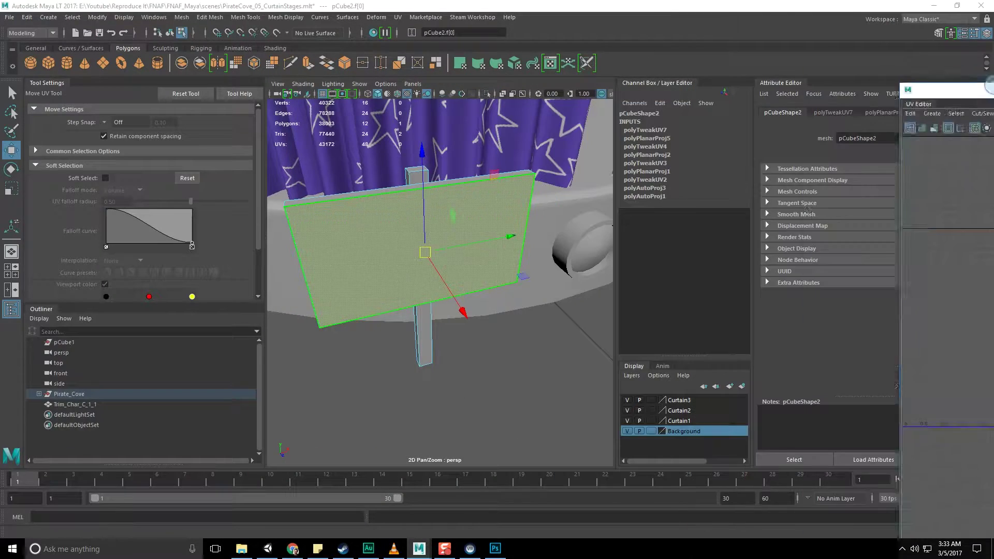
pyautogui.keyDown('alt'); pyautogui.moveTo(546, 269); pyautogui.dragTo(518, 224); pyautogui.keyUp('alt')
pyautogui.press('w')
pyautogui.click(518, 223)
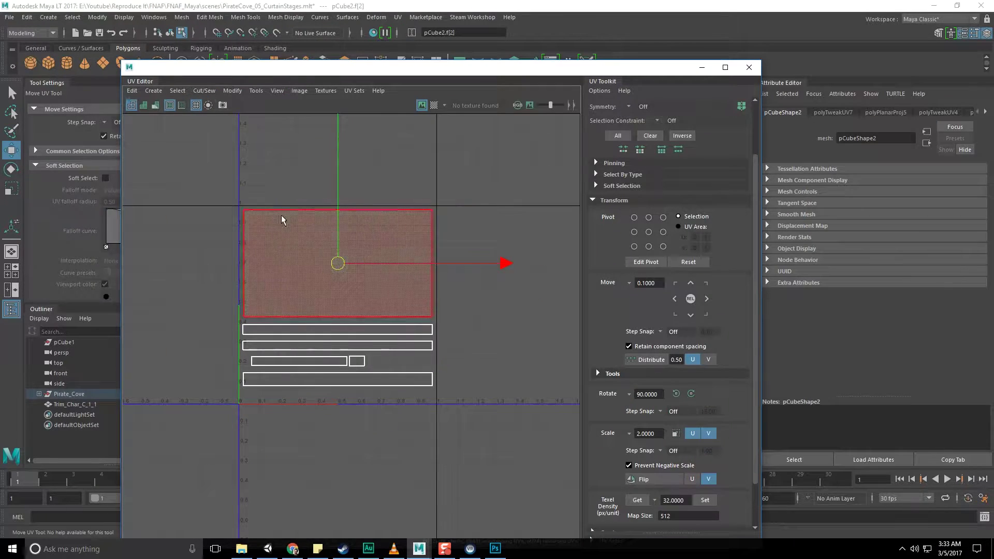
pyautogui.press('r')
pyautogui.click(331, 264)
pyautogui.press('w')
pyautogui.moveTo(337, 262); pyautogui.dragTo(184, 357)
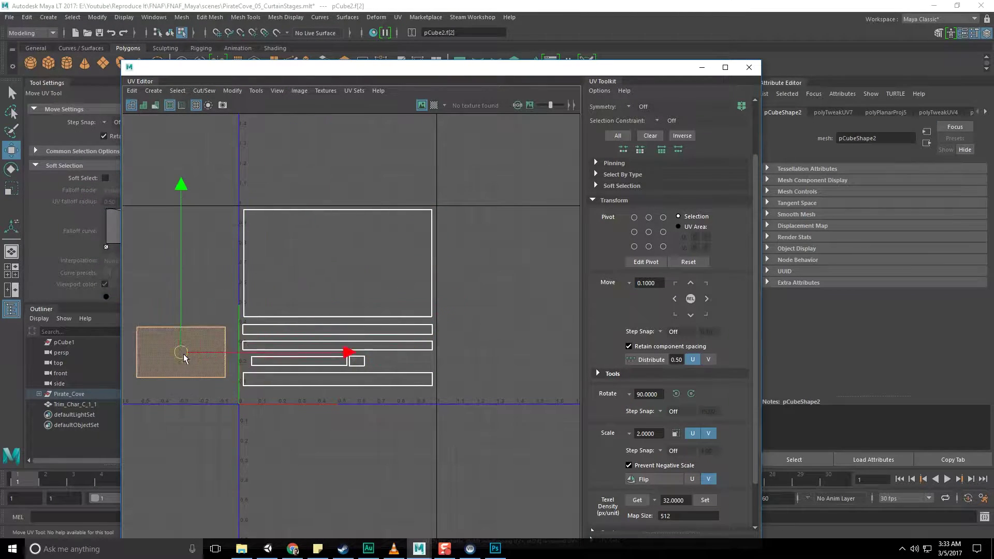
# - Shift the short side strip and small end shell to the square's far U edge and down below the post's wide strip
pyautogui.scroll(4, 342, 382)
pyautogui.moveTo(282, 402); pyautogui.dragTo(416, 296)
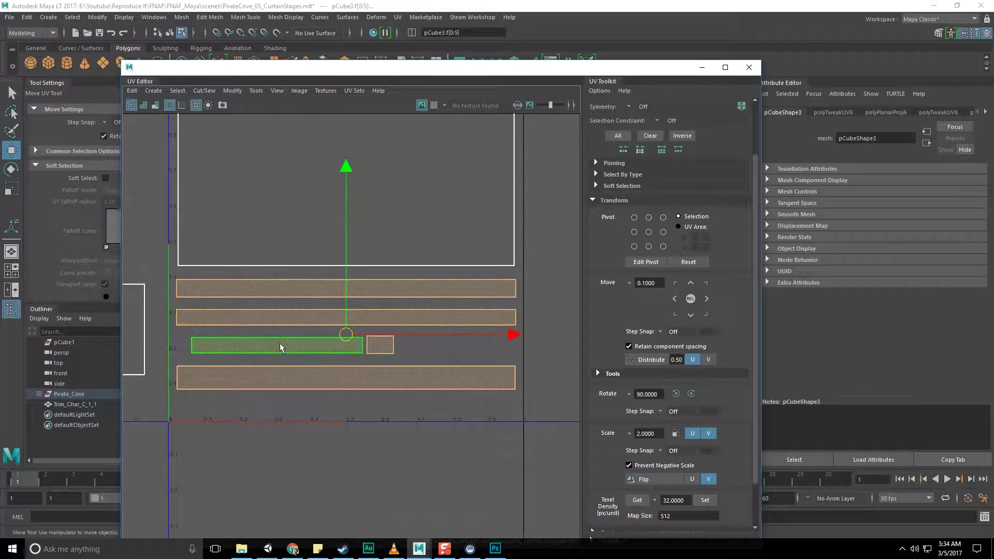
pyautogui.click(376, 344)
pyautogui.moveTo(458, 345); pyautogui.dragTo(579, 349)
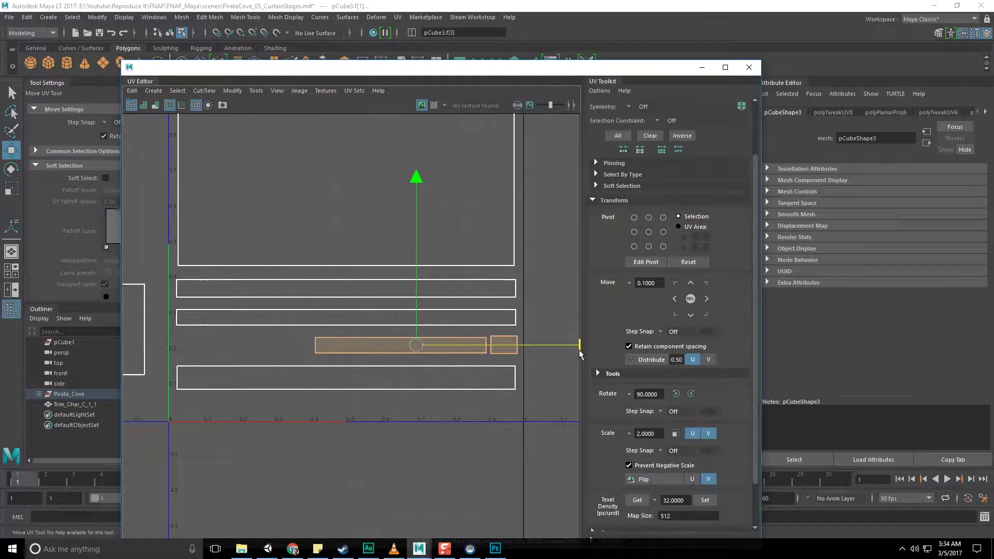
pyautogui.click(417, 382)
pyautogui.moveTo(351, 217); pyautogui.dragTo(351, 209)
pyautogui.moveTo(491, 368); pyautogui.dragTo(503, 342)
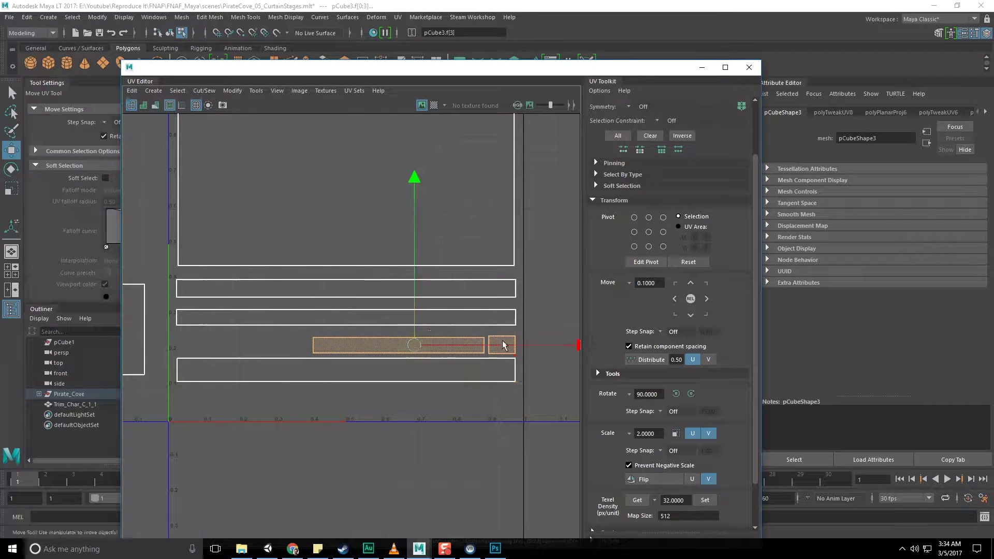
pyautogui.moveTo(417, 180); pyautogui.dragTo(417, 228)
# - Move the strip shells up in stages to close the gaps beneath the board's front-face shell
pyautogui.moveTo(330, 337); pyautogui.dragTo(510, 410)
pyautogui.moveTo(348, 213); pyautogui.dragTo(348, 184)
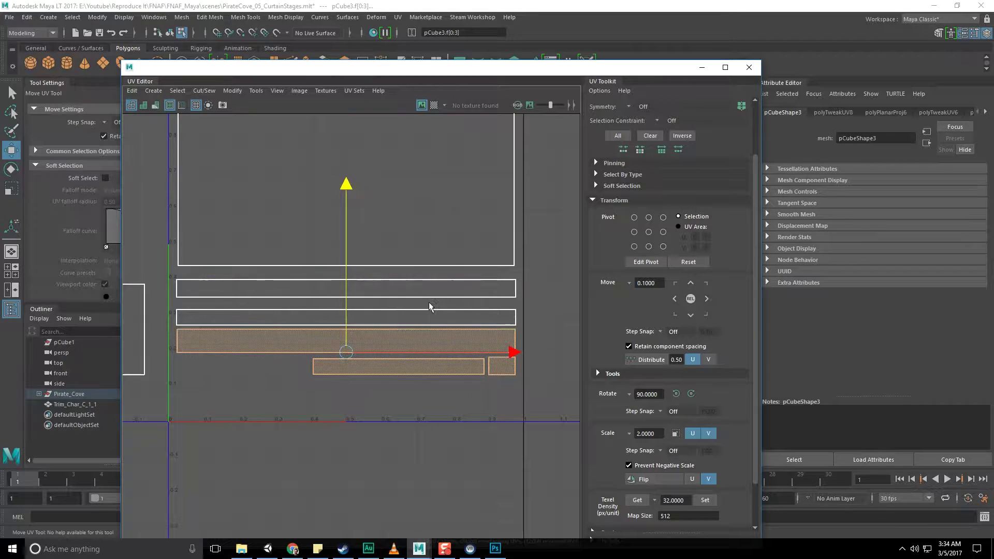
pyautogui.moveTo(429, 302); pyautogui.dragTo(500, 364)
pyautogui.moveTo(348, 174); pyautogui.dragTo(349, 166)
pyautogui.moveTo(409, 287); pyautogui.dragTo(499, 357)
pyautogui.moveTo(348, 161); pyautogui.dragTo(350, 150)
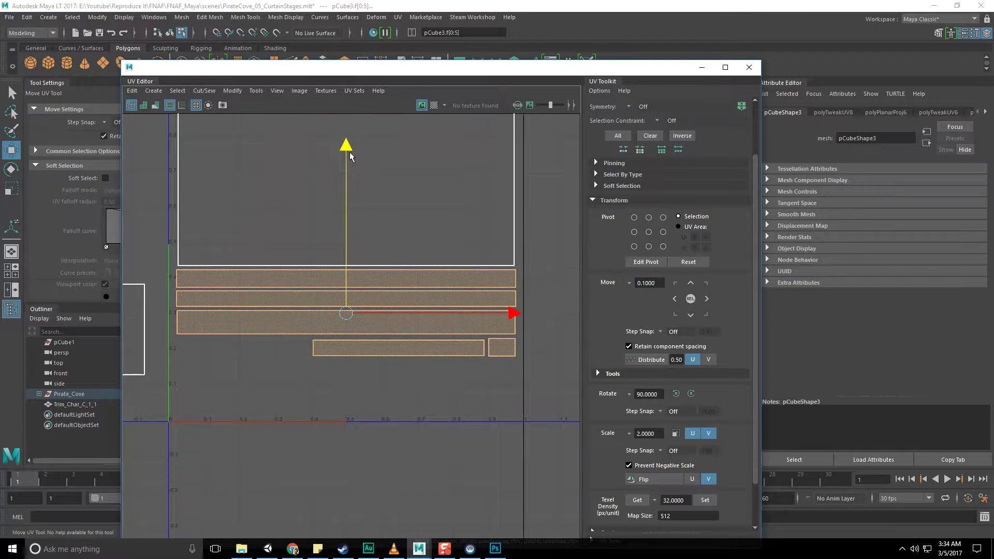
# - Place the reduced back-face shell in the free corner near the UV origin and check the sign's mapping with the checker map
pyautogui.keyDown('alt'); pyautogui.moveTo(269, 207); pyautogui.dragTo(361, 183, button='middle'); pyautogui.keyUp('alt')
pyautogui.click(187, 291)
pyautogui.moveTo(187, 295); pyautogui.dragTo(339, 358)
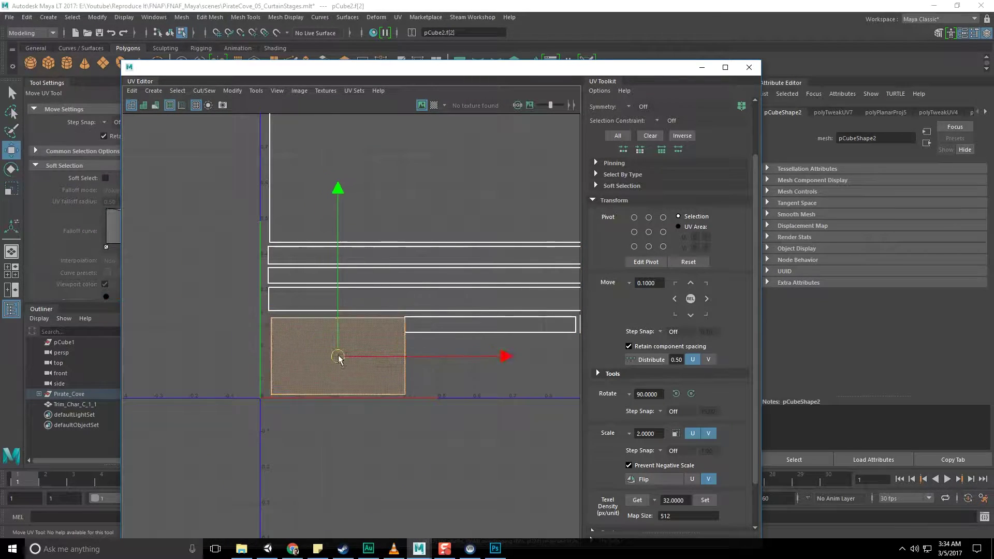
pyautogui.click(465, 343)
pyautogui.press('f')
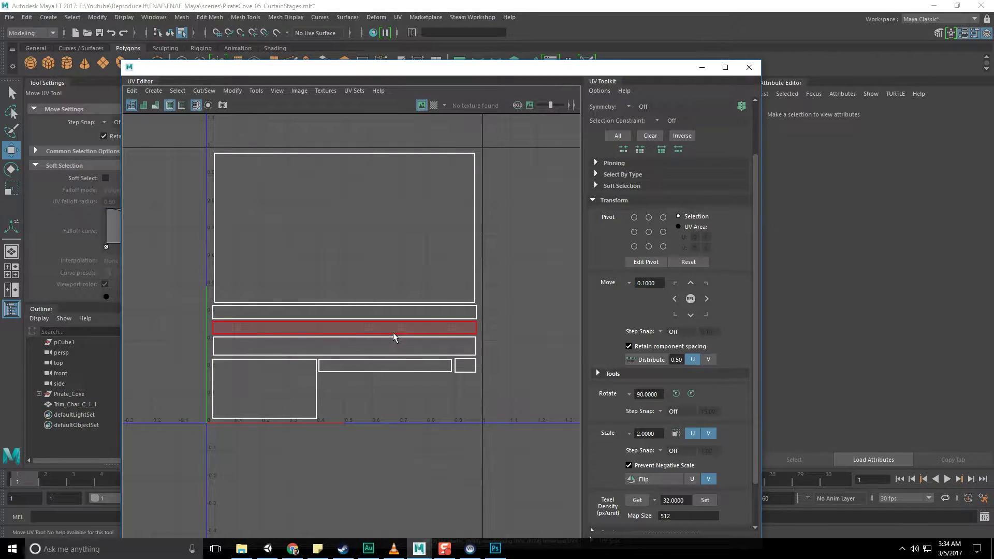
pyautogui.click(434, 105)
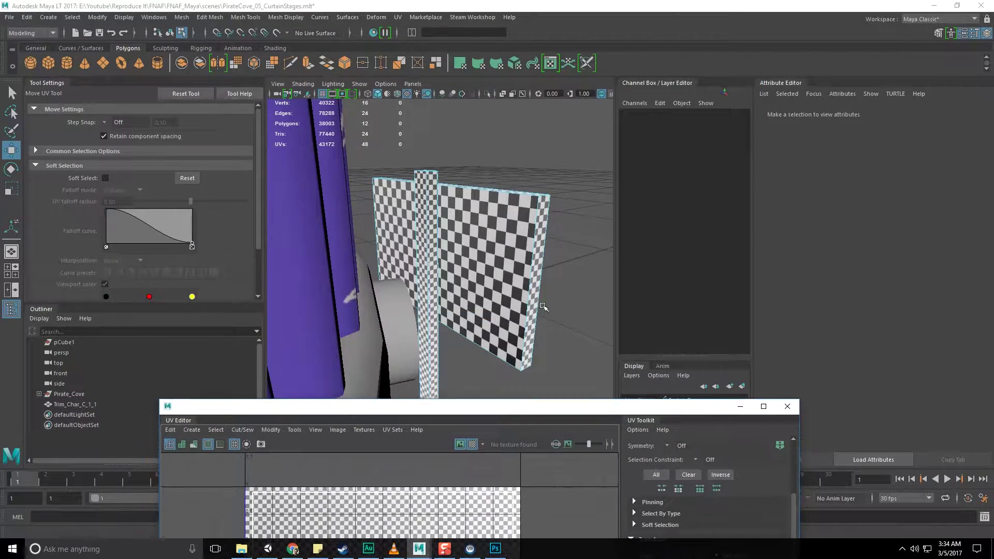
pyautogui.keyDown('alt'); pyautogui.moveTo(332, 290); pyautogui.dragTo(356, 301); pyautogui.keyUp('alt')
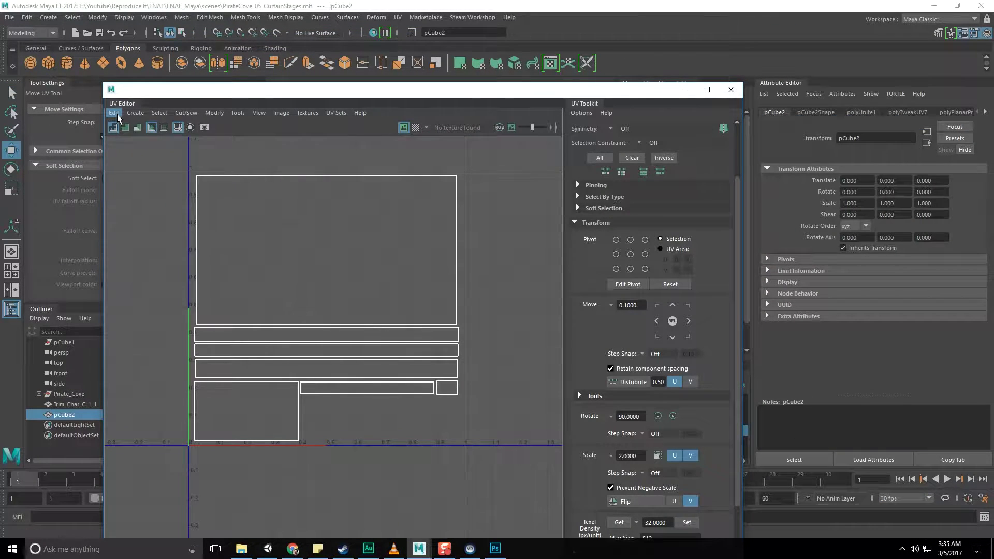
# - Export the sign's UV snapshot as a 2048 by 2048 PNG named uv_Sign in the project's images folder
pyautogui.click(115, 115)
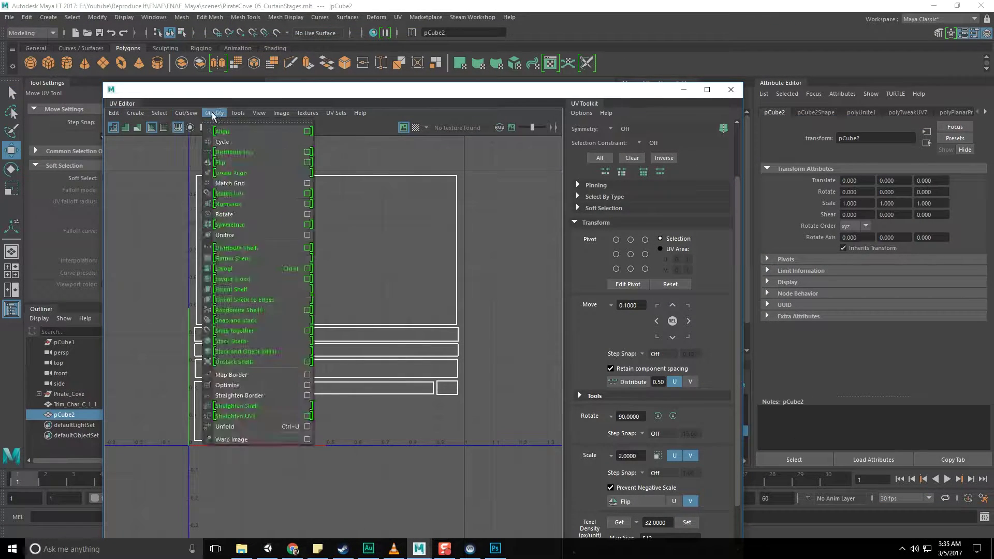
pyautogui.click(331, 255)
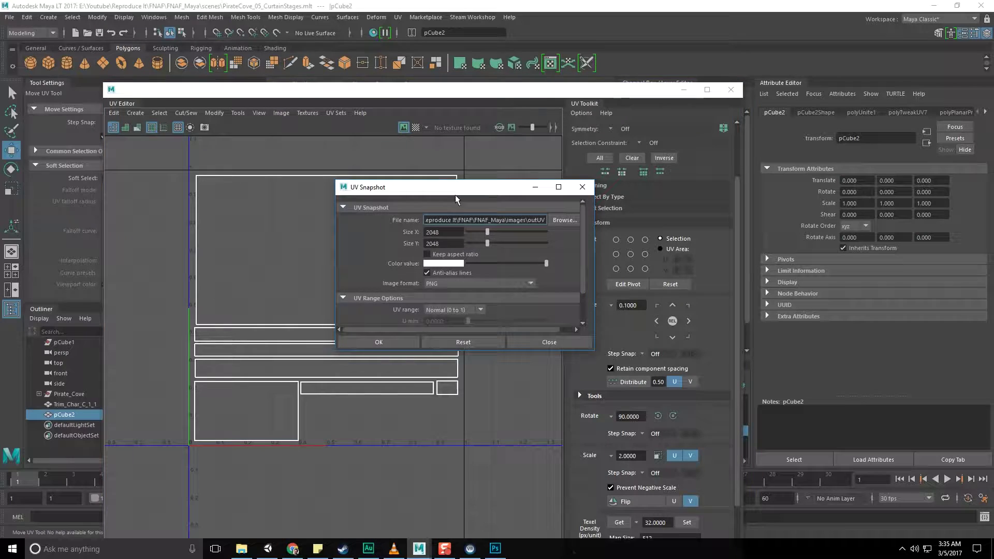
pyautogui.click(559, 220)
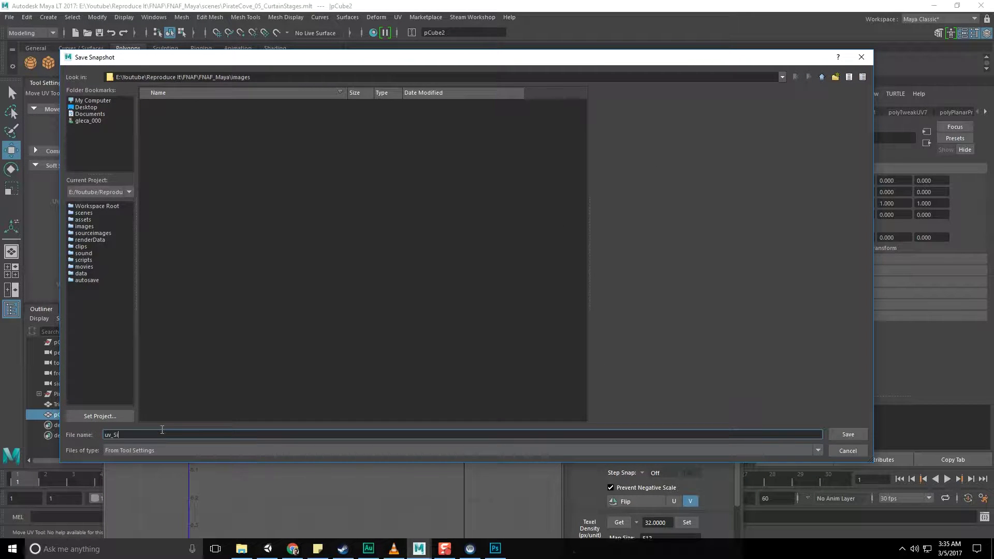
pyautogui.click(848, 434)
pyautogui.click(395, 344)
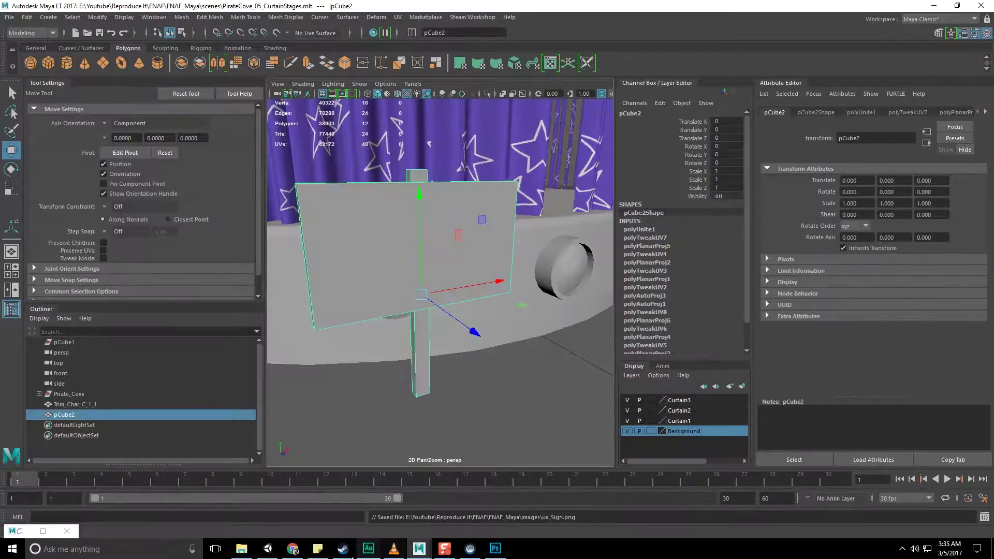
# - Switch to Photoshop, open uv_Sign.png, and give its UV lines a 7 px black Stroke layer style
pyautogui.click(495, 548)
pyautogui.click(88, 58)
pyautogui.click(102, 97)
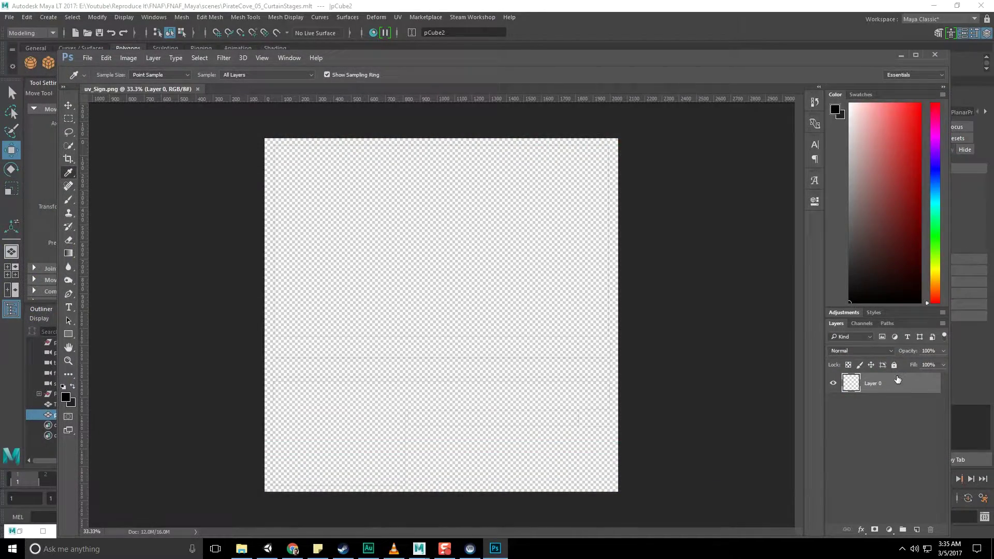
pyautogui.doubleClick(897, 379)
pyautogui.click(564, 174)
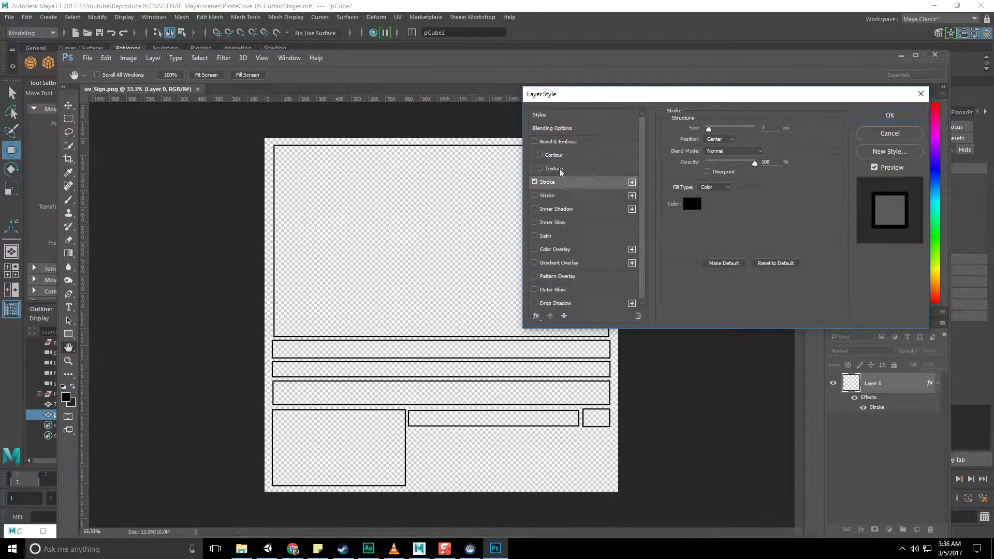
pyautogui.press('Return')
pyautogui.doubleClick(890, 378)
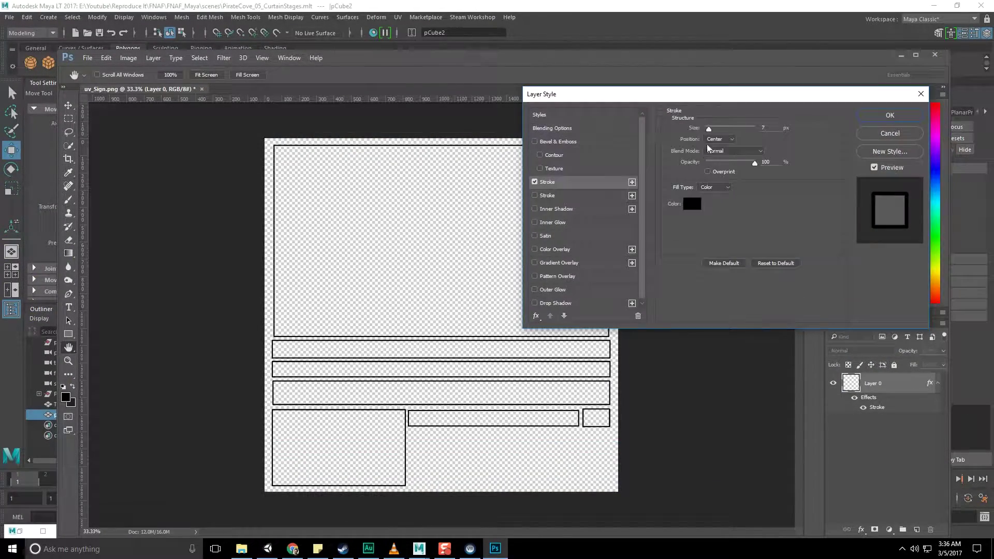
pyautogui.click(878, 115)
pyautogui.press('i')
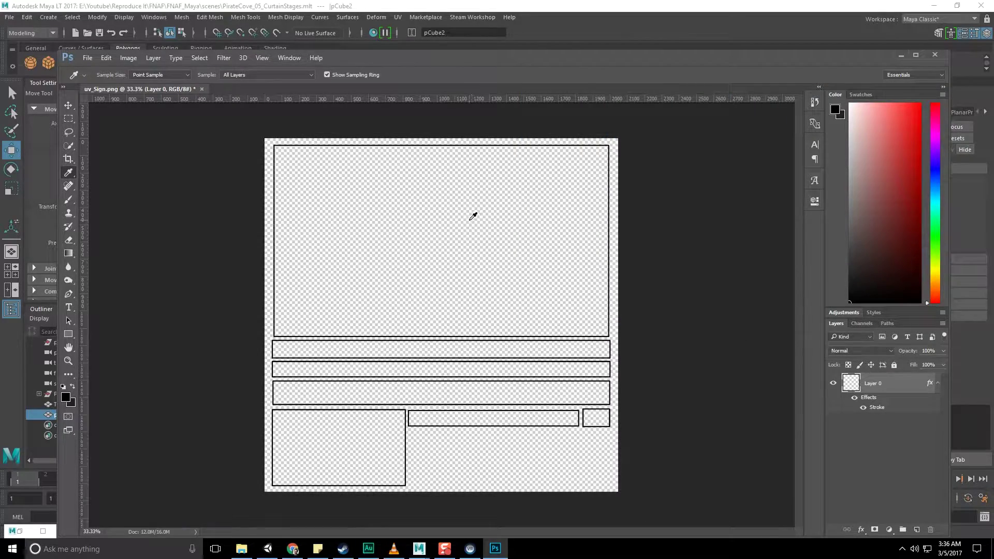
# - Switch to the browser and open the full-size Pirate Cove reference image to check the sign's wording
pyautogui.click(293, 548)
pyautogui.click(426, 262)
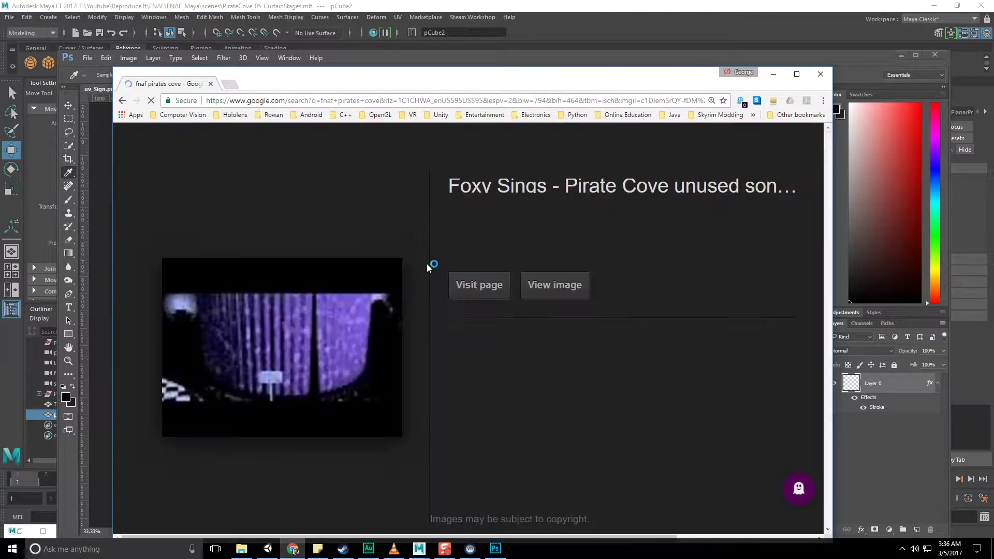
pyautogui.click(541, 284)
# - Back in Photoshop, add red 250 px Eras Demi ITC text reading Sorry! and centre it in the large front-face area using the grid
pyautogui.click(80, 165)
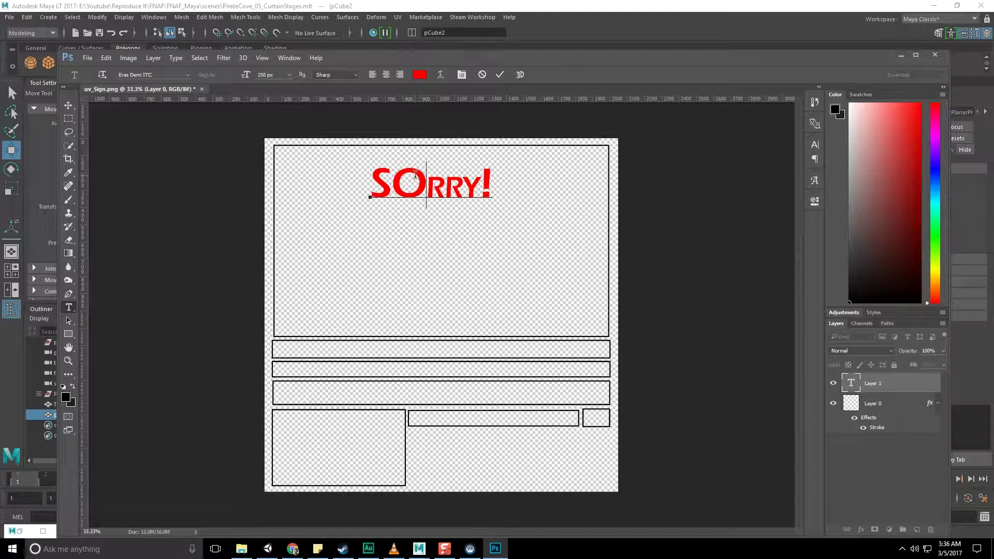
pyautogui.click(69, 106)
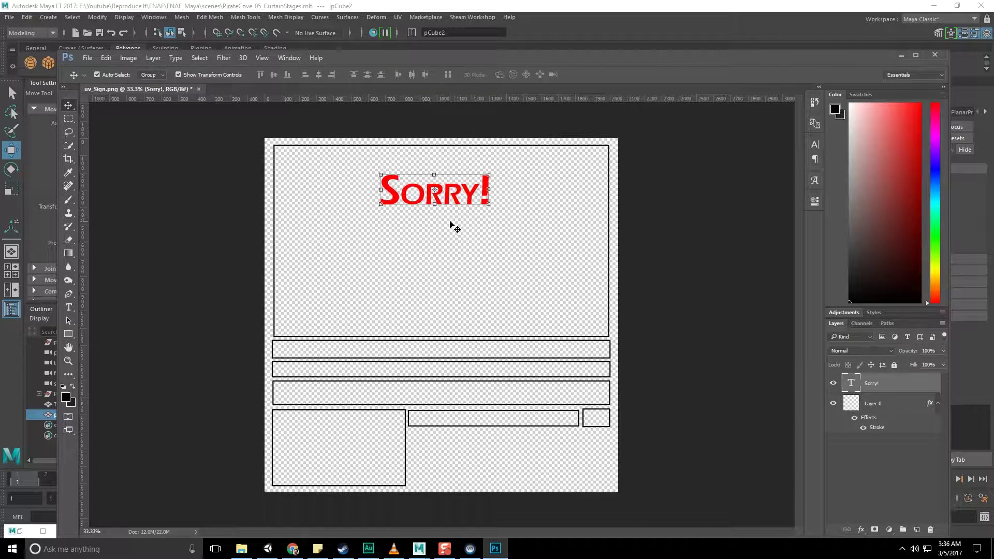
pyautogui.hotkey('ctrl', "'")
pyautogui.hotkey('ctrl', 't')
pyautogui.click(69, 106)
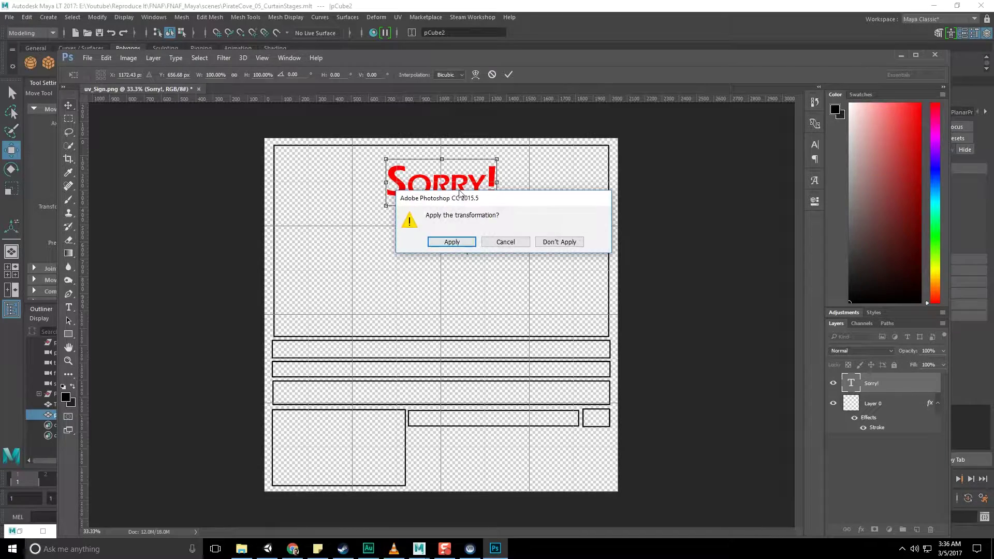
pyautogui.click(453, 242)
# - Duplicate the Sorry! text below itself, change the copy's wording to Out of Order, and centre it in the front-face area
pyautogui.keyDown('alt'); pyautogui.moveTo(470, 195); pyautogui.dragTo(471, 256); pyautogui.keyUp('alt')
pyautogui.doubleClick(434, 231)
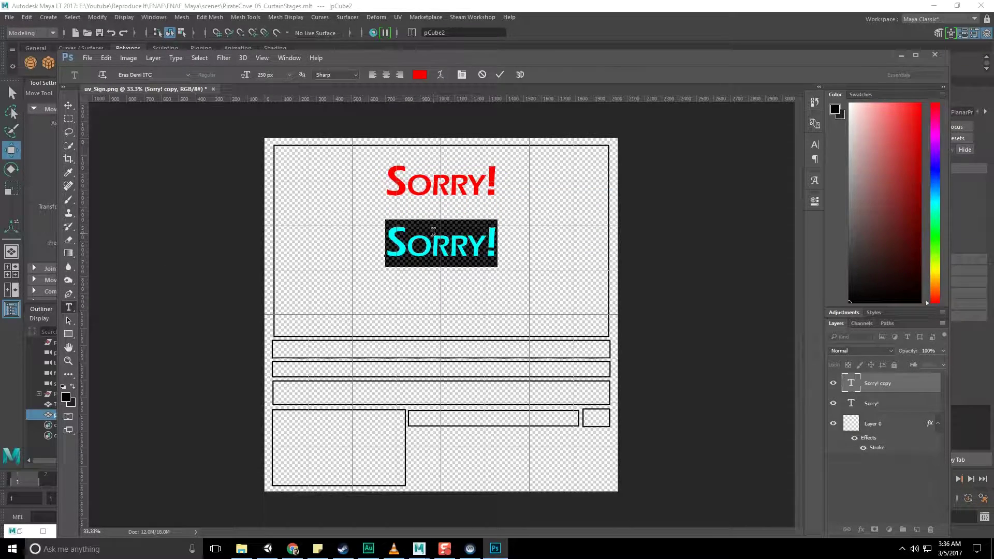
pyautogui.write('Out of Orde')
pyautogui.click(69, 105)
pyautogui.moveTo(535, 243); pyautogui.dragTo(468, 273)
# - Set the Sorry! text size to 350 px and recentre it above the Out of Order line
pyautogui.click(68, 307)
pyautogui.moveTo(389, 187); pyautogui.dragTo(496, 189)
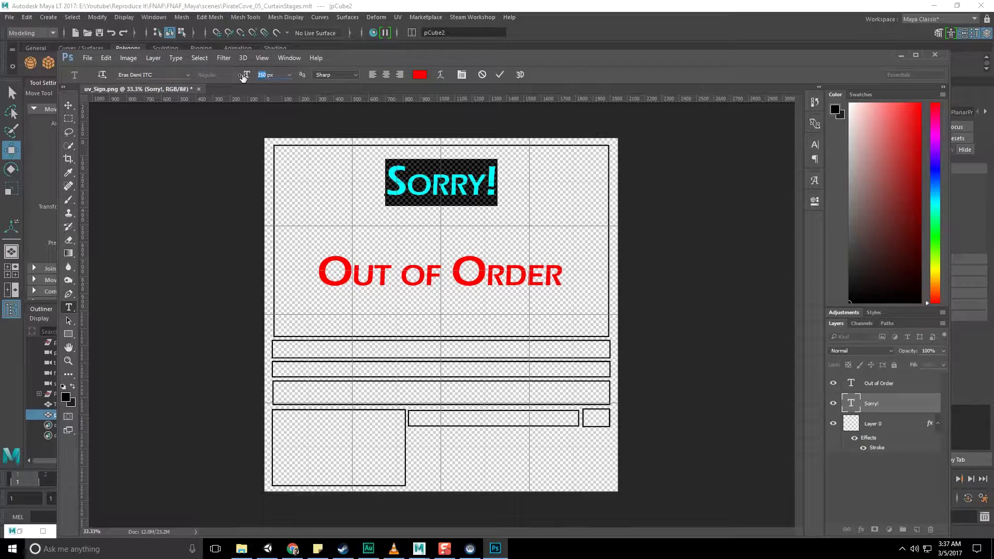
pyautogui.write('350')
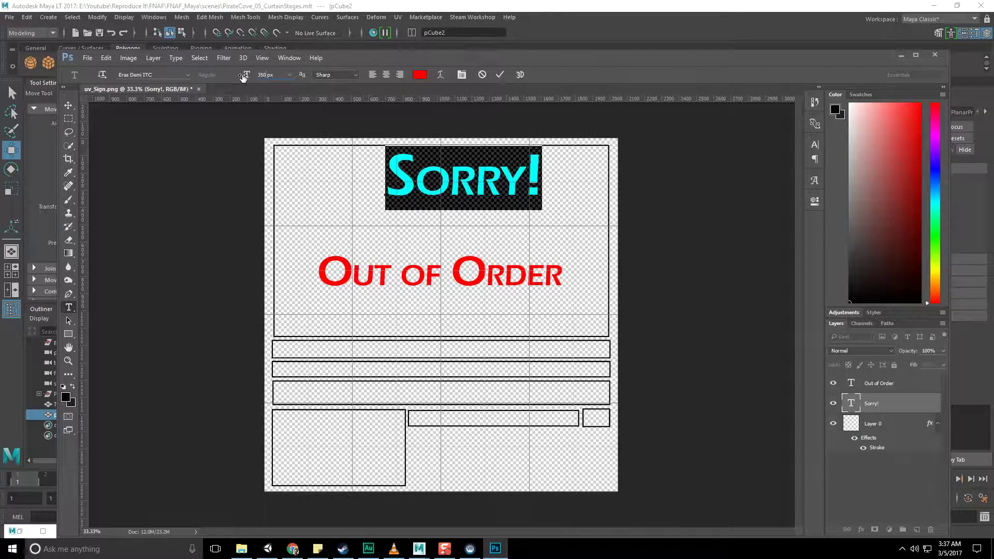
pyautogui.click(68, 105)
pyautogui.moveTo(499, 181); pyautogui.dragTo(476, 214)
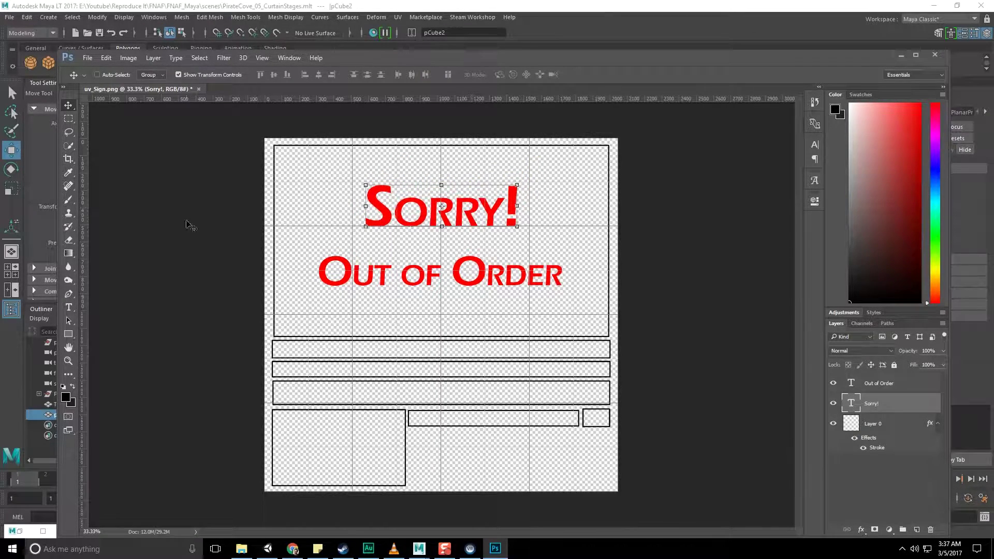
# - Style the Sorry! text in Vladimir Script with faux bold and all caps, and recentre it above Out of Order
pyautogui.click(68, 307)
pyautogui.click(152, 74)
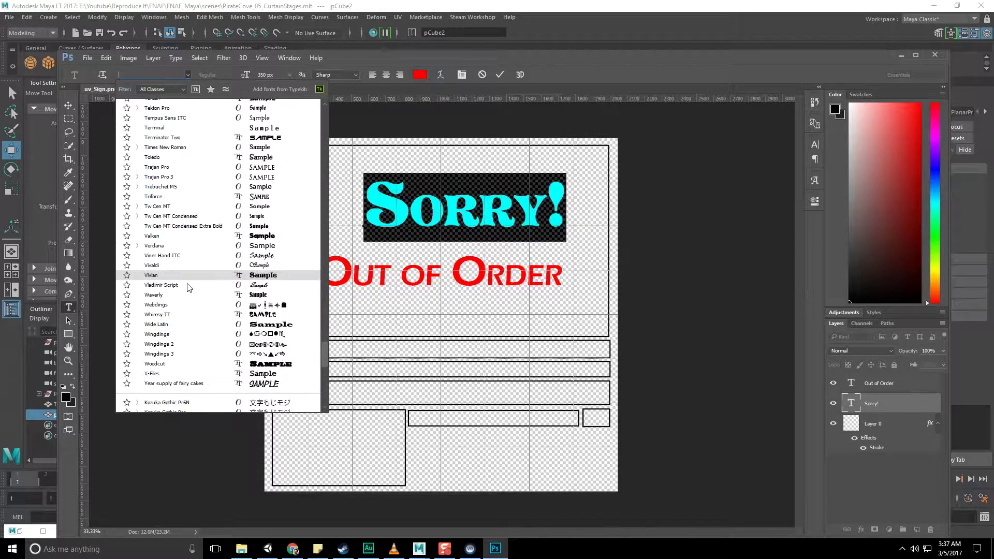
pyautogui.click(187, 286)
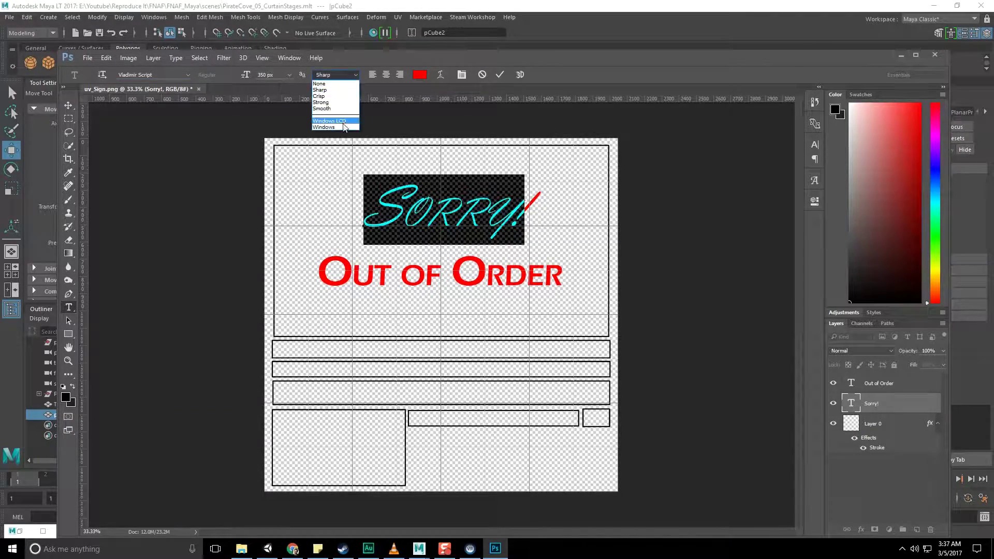
pyautogui.click(811, 145)
pyautogui.click(703, 218)
pyautogui.click(716, 219)
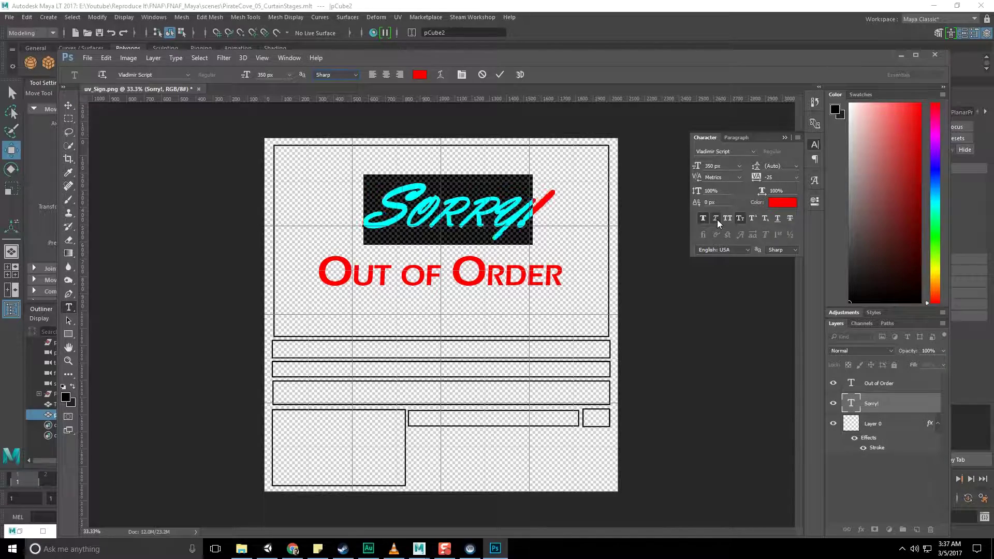
pyautogui.click(716, 219)
pyautogui.click(68, 105)
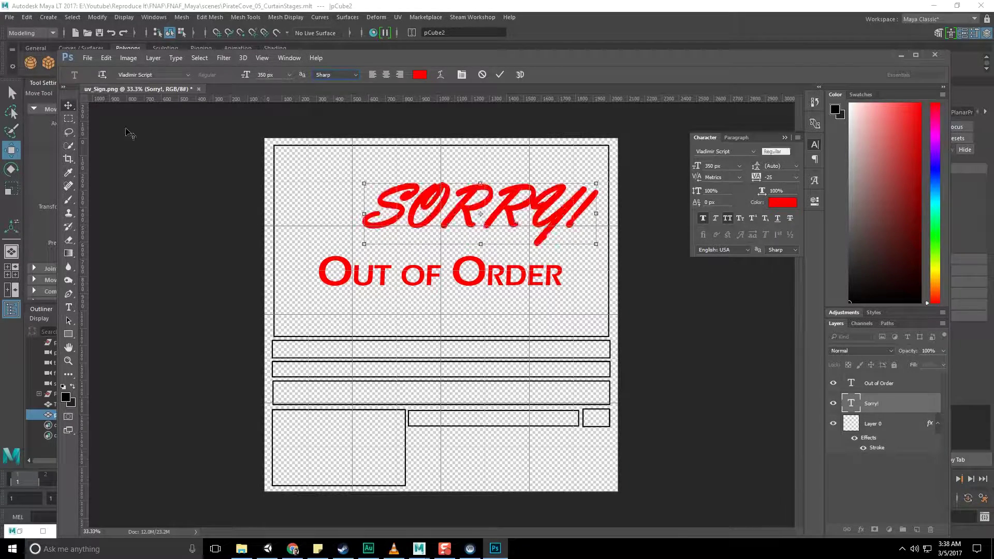
pyautogui.moveTo(511, 235); pyautogui.dragTo(503, 223)
# - Recolour the Sorry! and Out of Order text layers dark grey
pyautogui.click(774, 287)
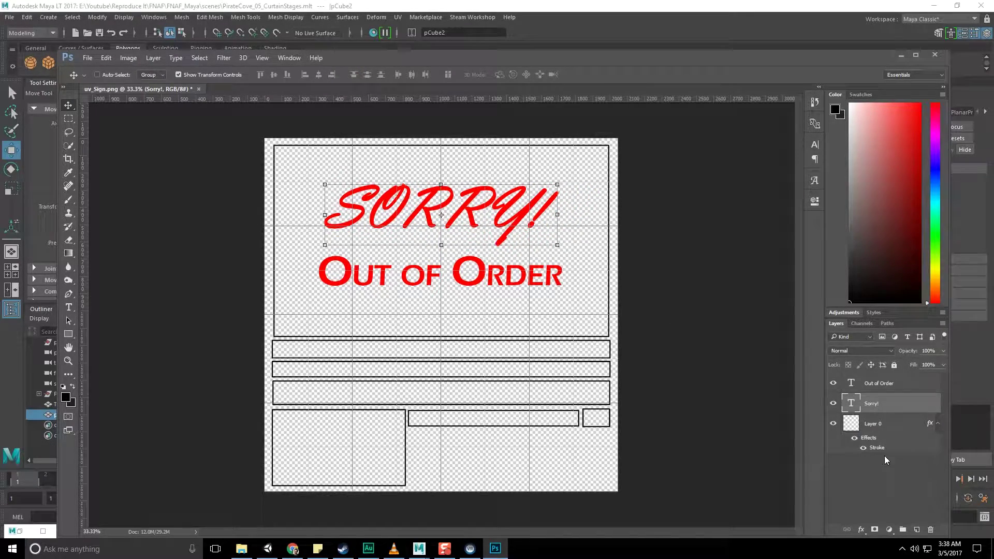
pyautogui.click(814, 144)
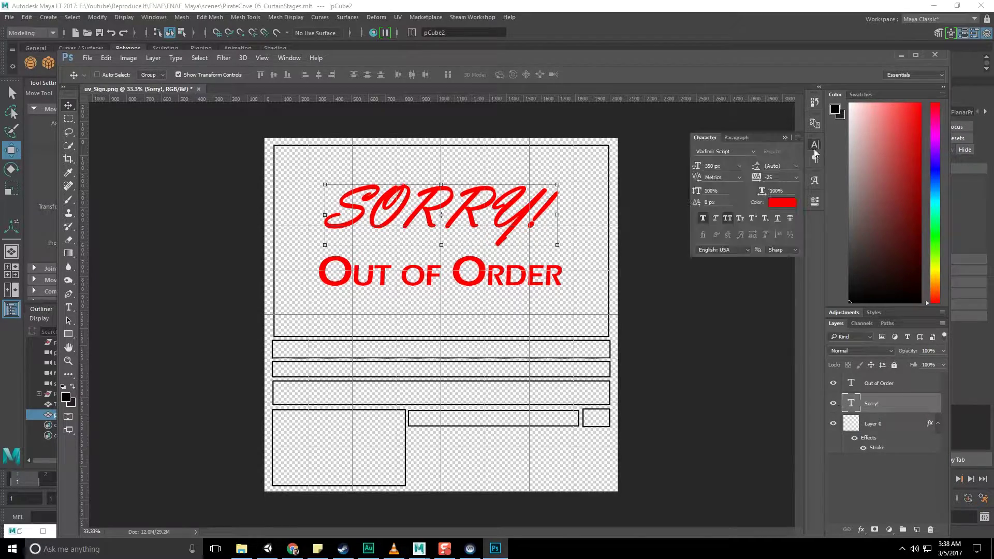
pyautogui.click(782, 202)
pyautogui.click(117, 161)
pyautogui.click(338, 50)
pyautogui.click(905, 386)
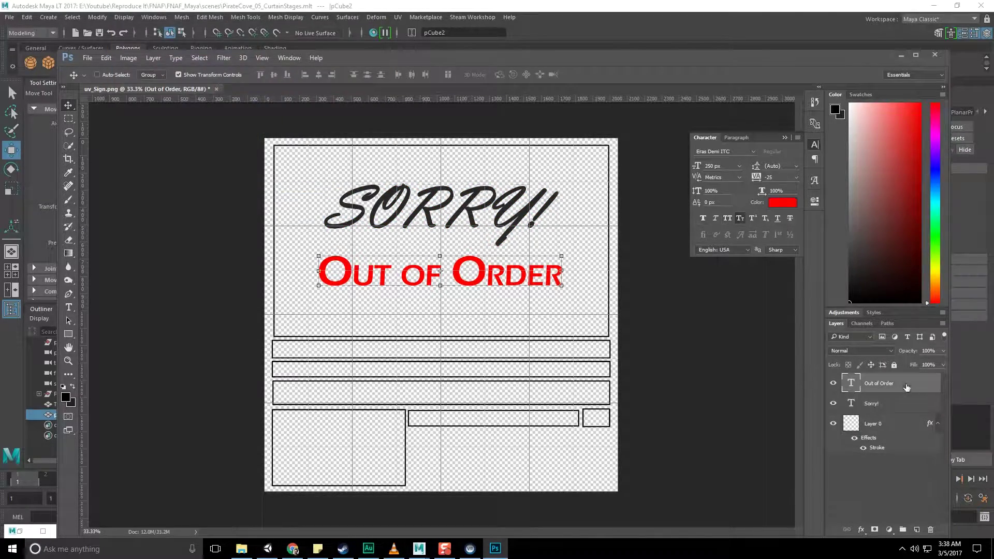
pyautogui.click(782, 201)
pyautogui.click(475, 192)
pyautogui.click(336, 49)
# - Add a Stroke layer style to the Sorry! layer and transfer that effect to the Out of Order layer
pyautogui.doubleClick(916, 401)
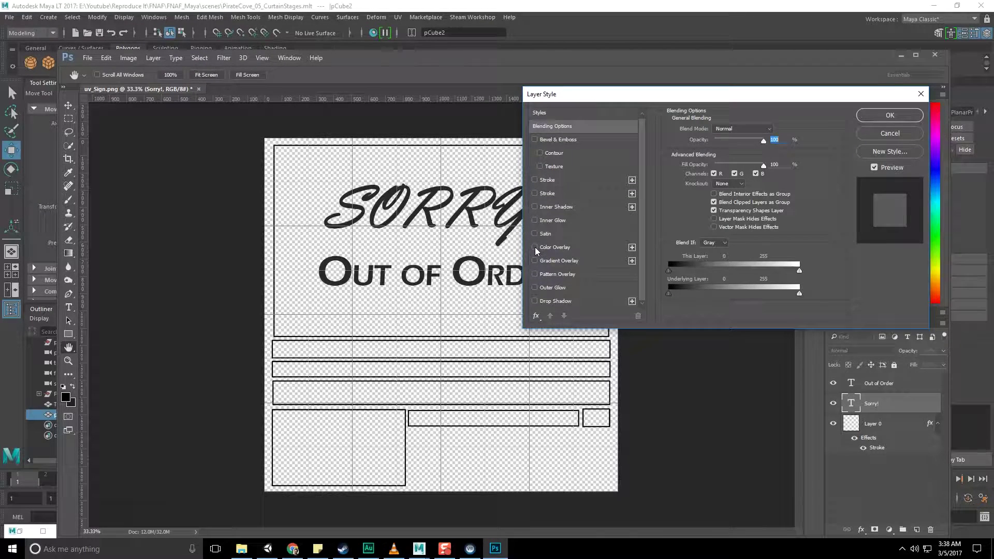
pyautogui.click(534, 180)
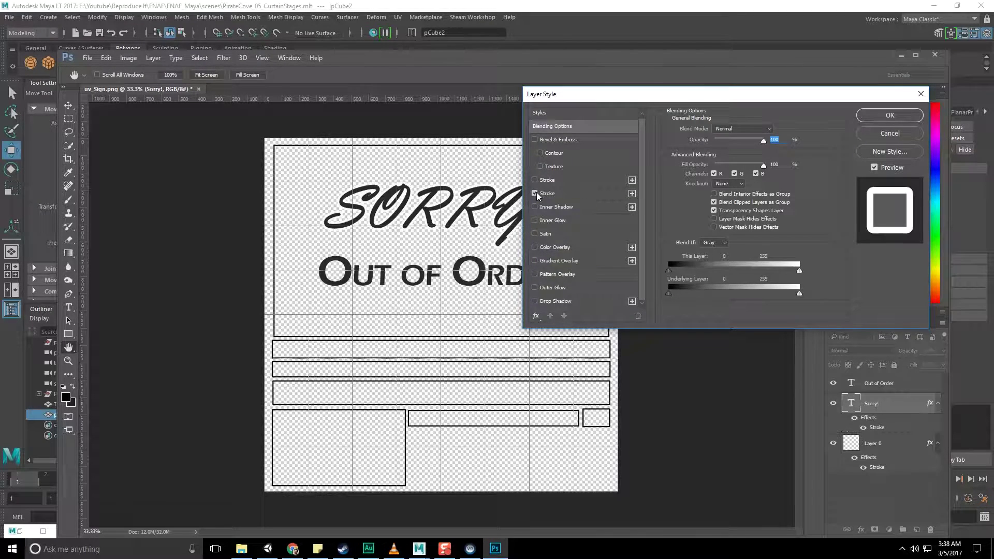
pyautogui.click(888, 116)
pyautogui.moveTo(927, 406); pyautogui.dragTo(925, 384)
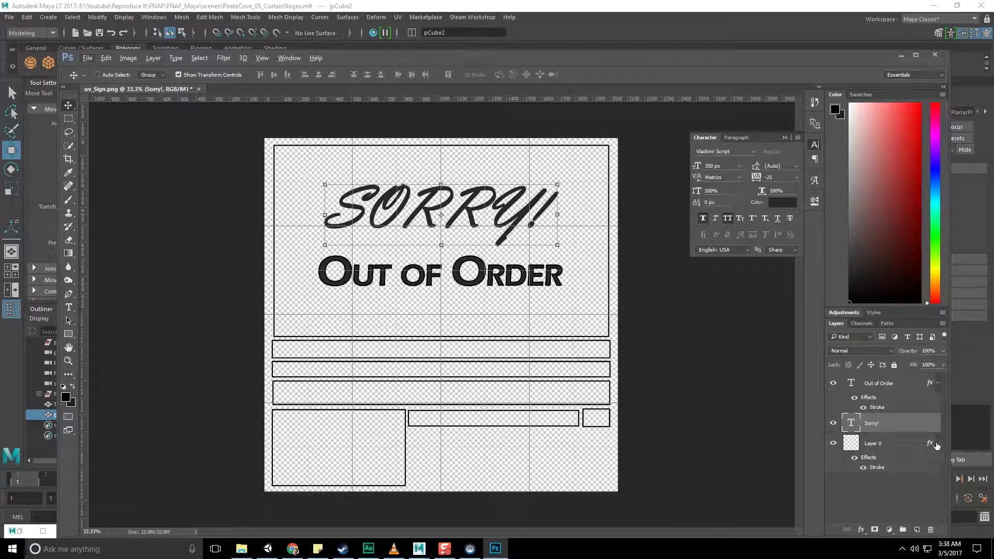
# - Put the UV layout layer at the top of the stack, renamed UVW, and add a new empty layer beneath the text
pyautogui.moveTo(872, 445); pyautogui.dragTo(880, 381)
pyautogui.doubleClick(880, 385)
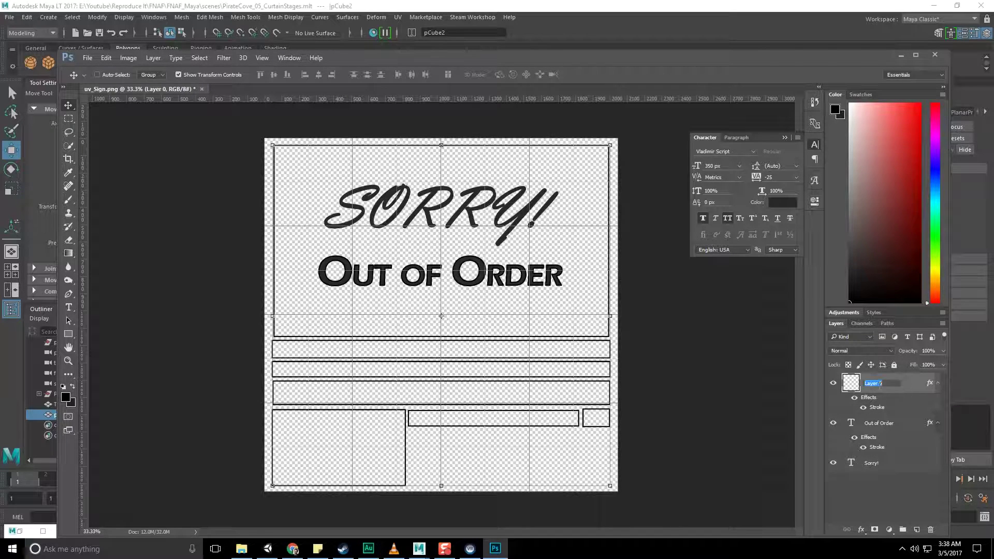
pyautogui.click(891, 467)
pyautogui.click(916, 529)
pyautogui.moveTo(898, 464); pyautogui.dragTo(899, 498)
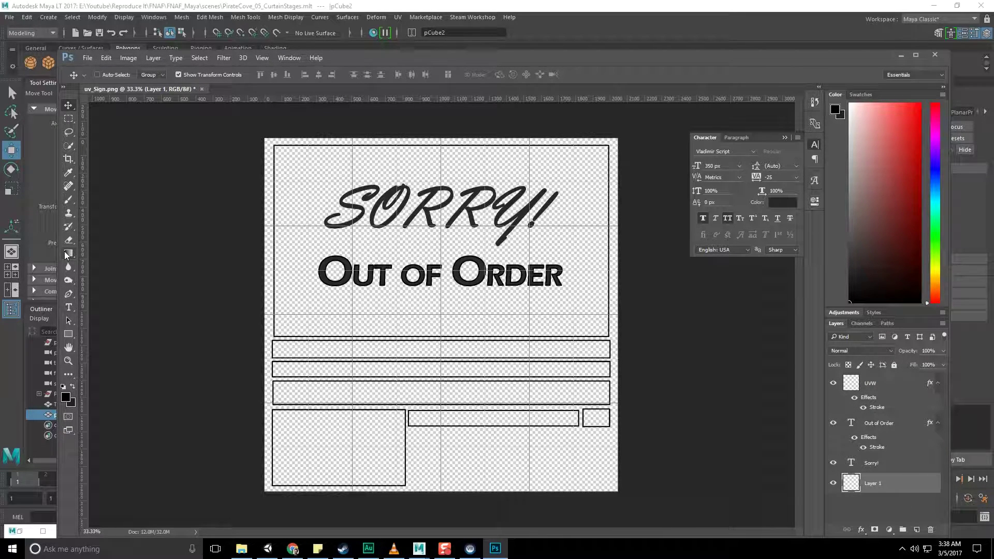
# - Fill the new bottom layer with black at 100% opacity as the sign's background
pyautogui.click(152, 75)
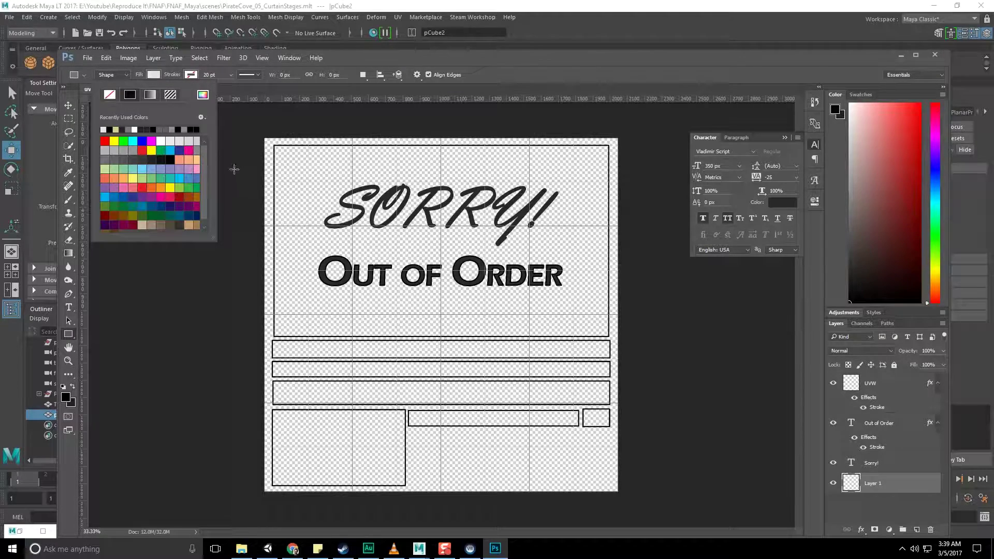
pyautogui.click(462, 76)
pyautogui.hotkey('alt', 'BackSpace')
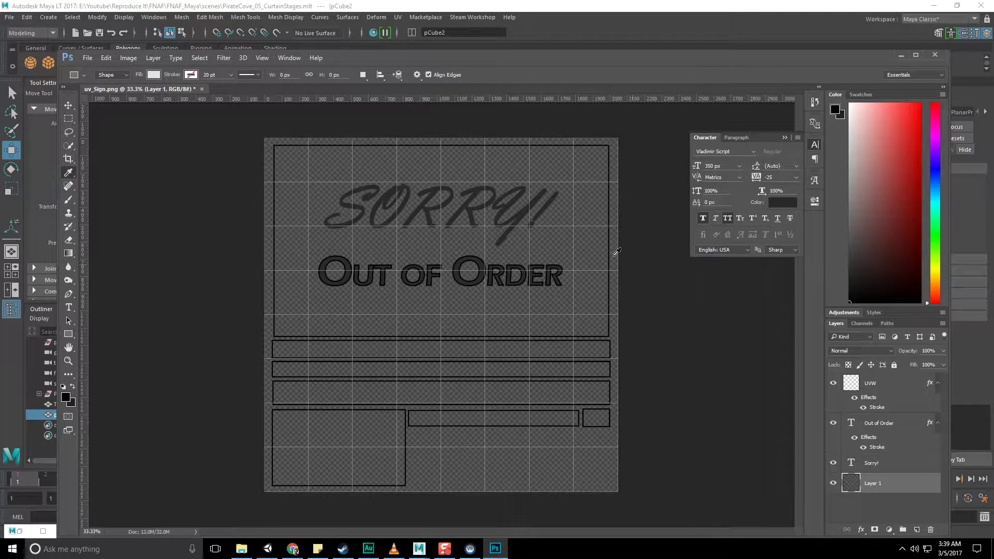
pyautogui.press('i')
pyautogui.hotkey('shift', 'BackSpace')
pyautogui.write('100')
pyautogui.press('Return')
pyautogui.press('u')
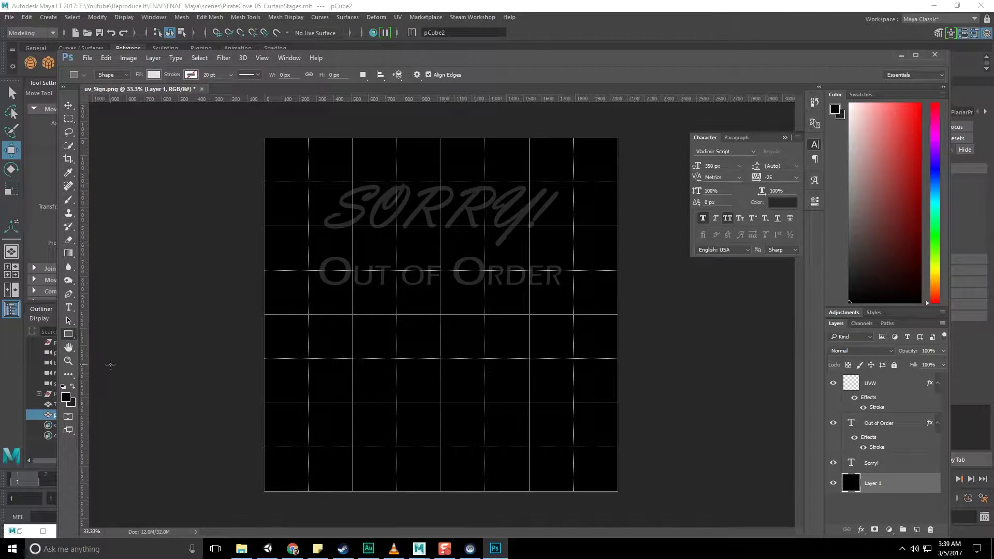
# - Set the foreground colour to a pale bluish grey and fill the bottom background layer with it
pyautogui.press('x')
pyautogui.click(64, 394)
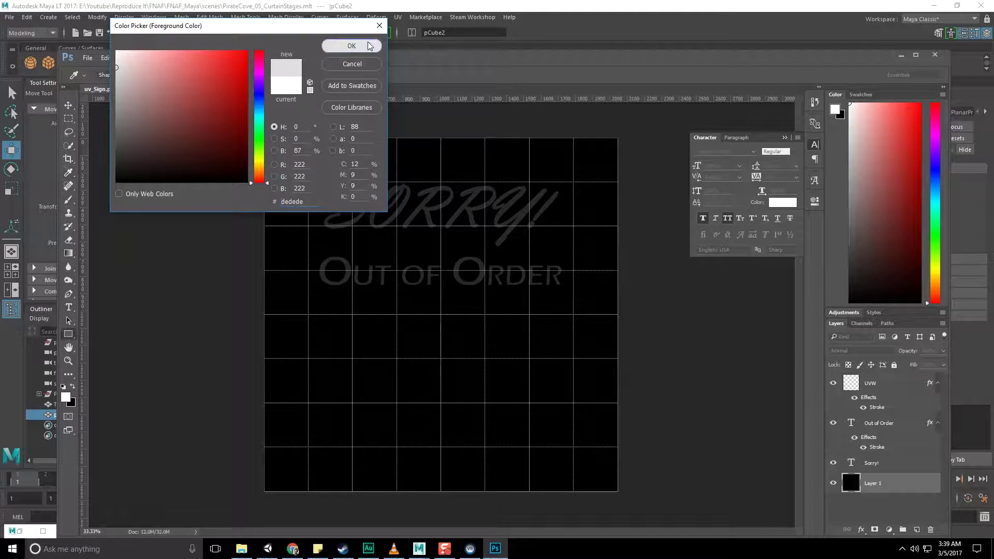
pyautogui.click(370, 46)
pyautogui.click(64, 395)
pyautogui.click(263, 117)
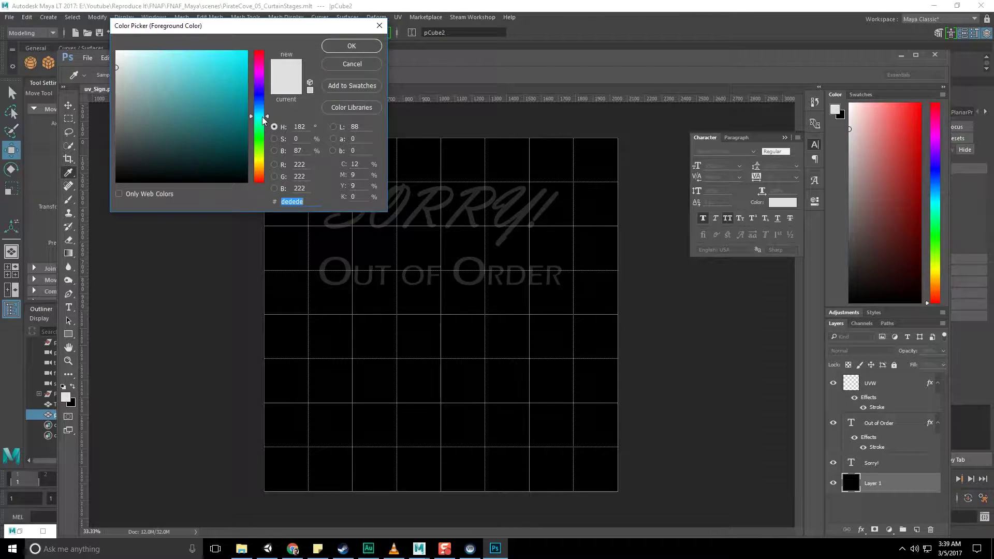
pyautogui.moveTo(263, 118); pyautogui.dragTo(263, 107)
pyautogui.click(124, 63)
pyautogui.click(350, 47)
# - Switch to the browser and compare the sign's colour and lettering with the Pirate Cove reference image
pyautogui.click(419, 548)
pyautogui.click(476, 548)
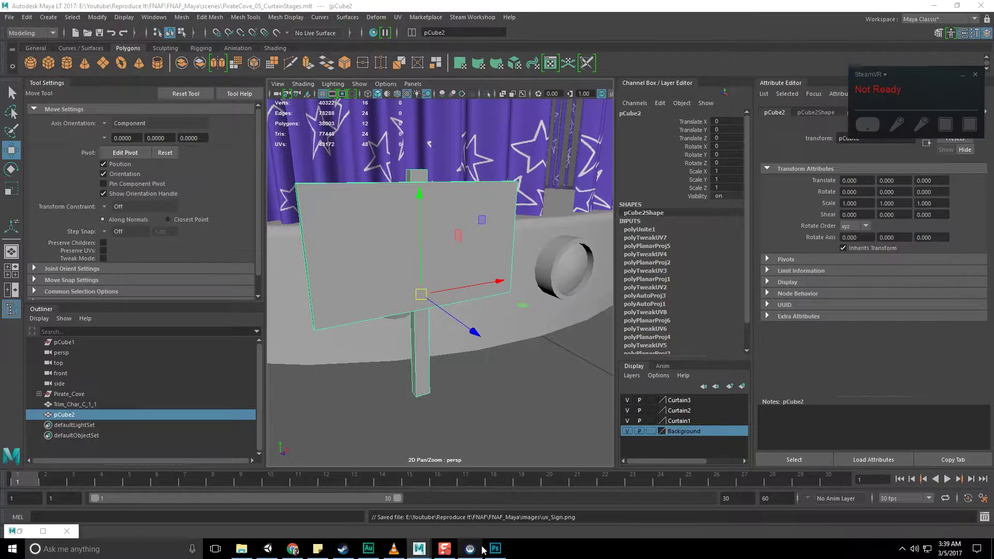
pyautogui.click(493, 548)
pyautogui.click(292, 549)
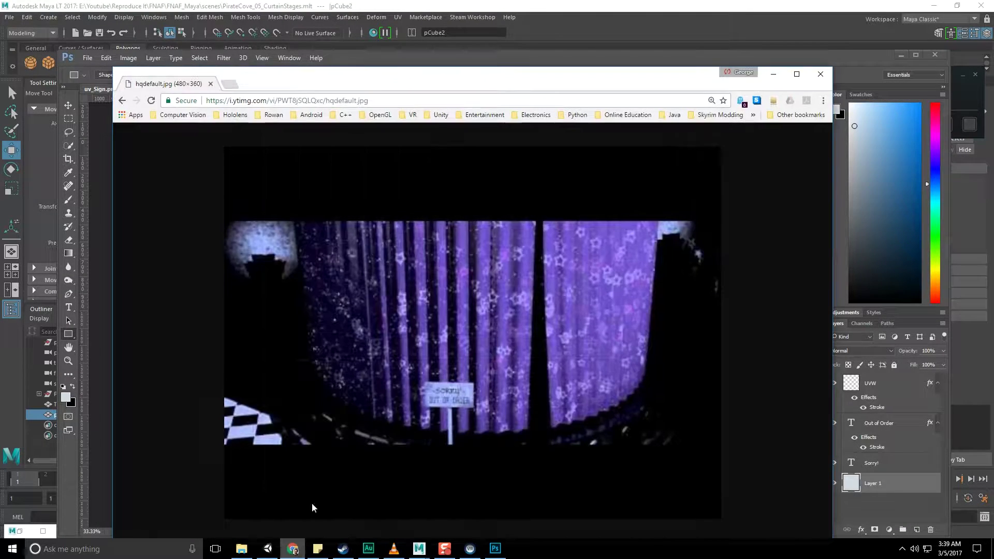
# - Search the web for "wood grain" in a new browser tab and view the image results in a maximised window
pyautogui.click(772, 76)
pyautogui.click(292, 548)
pyautogui.click(231, 84)
pyautogui.write('wood gri')
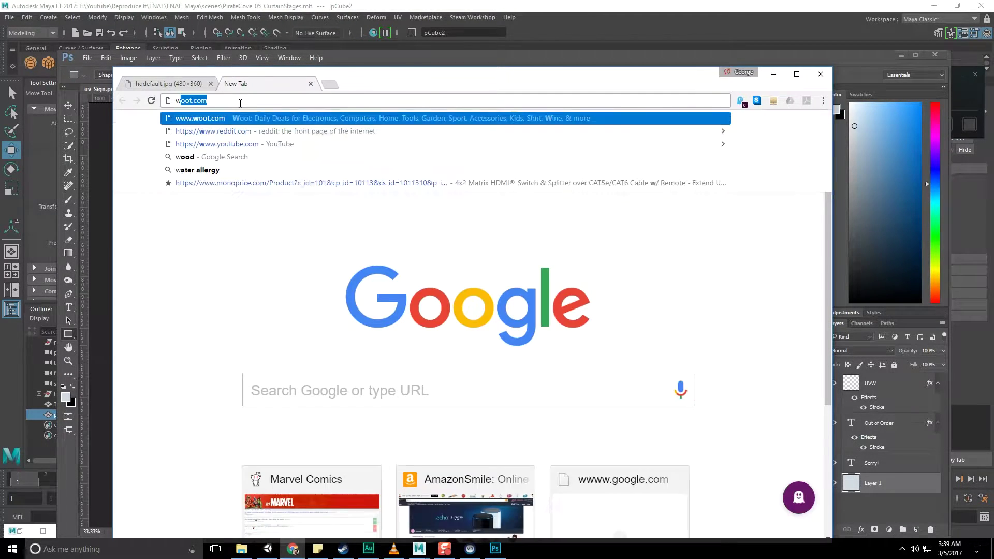
pyautogui.press('Return')
pyautogui.click(342, 212)
pyautogui.doubleClick(409, 80)
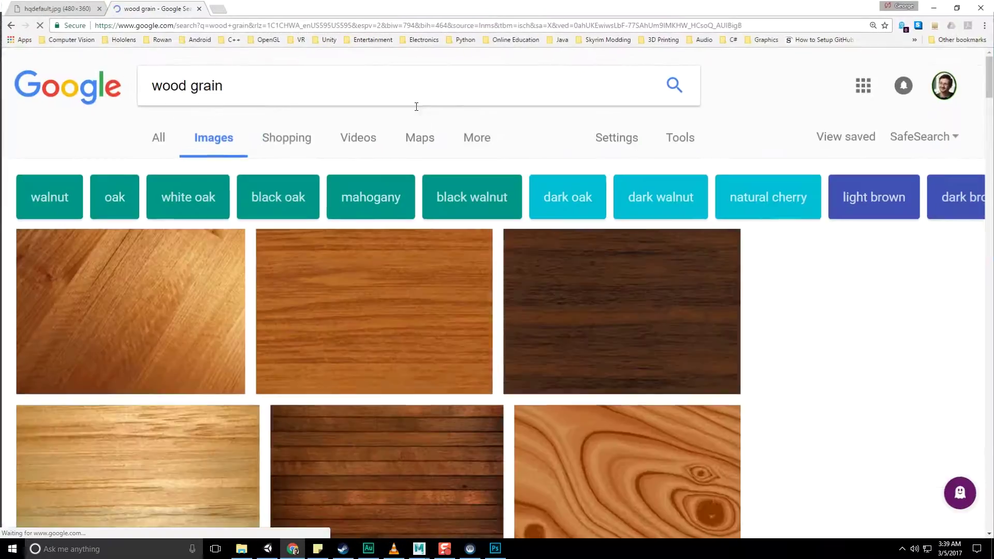
# - Browse the wood grain images and bring a light-toned horizontal grain picture into the sign document in Photoshop
pyautogui.scroll(-5, 398, 256)
pyautogui.scroll(2, 420, 236)
pyautogui.scroll(3, 412, 250)
pyautogui.click(828, 166)
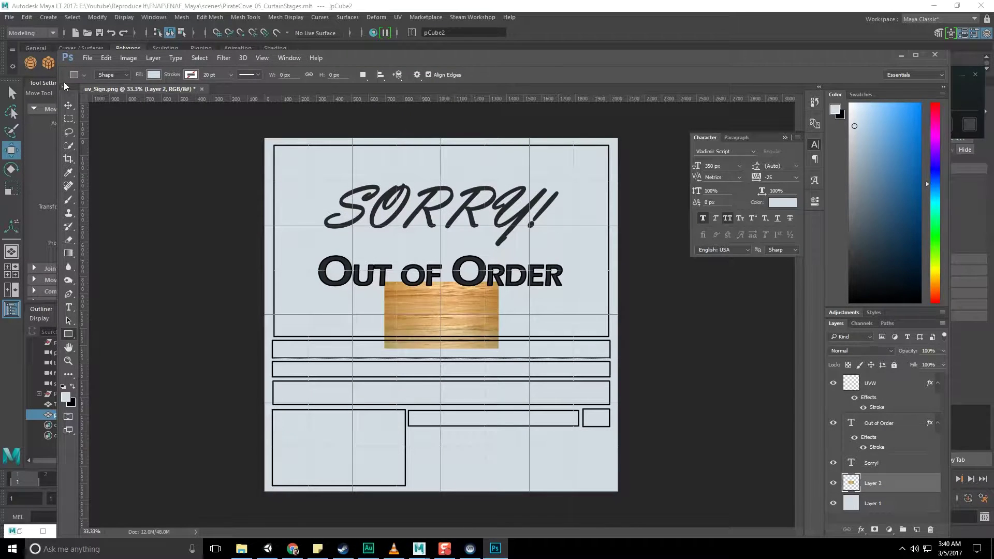
# - Align the wood image with the canvas's upper corner and scale it to about 309% by 298% to span the canvas width
pyautogui.press('v')
pyautogui.moveTo(423, 327); pyautogui.dragTo(307, 184)
pyautogui.moveTo(381, 206); pyautogui.dragTo(616, 341)
pyautogui.press('v')
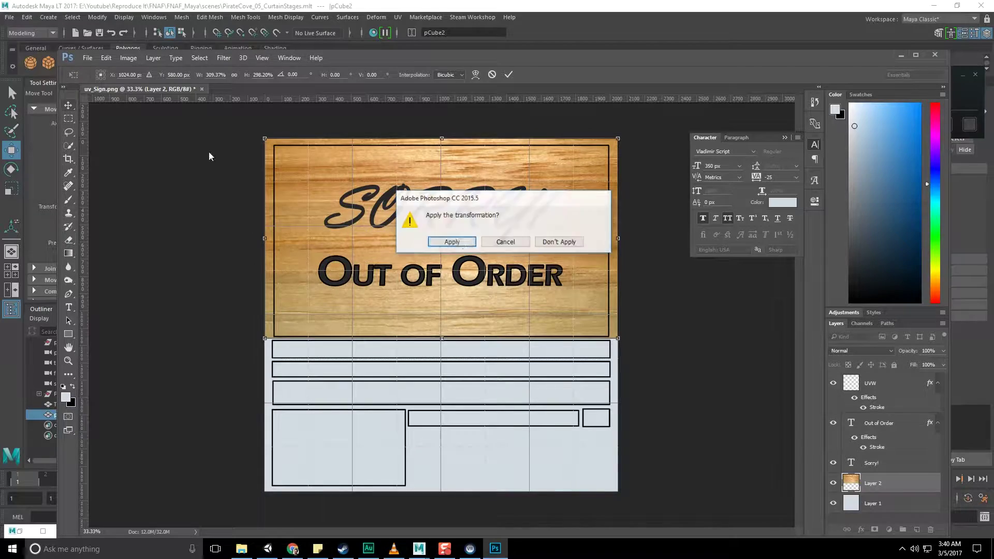
pyautogui.press('Return')
# - Duplicate the wood image downward to cover the rest of the canvas and merge both wood layers into one
pyautogui.keyDown('alt'); pyautogui.keyDown('shift'); pyautogui.moveTo(505, 240); pyautogui.dragTo(459, 437); pyautogui.keyUp('shift'); pyautogui.keyUp('alt')
pyautogui.click(67, 115)
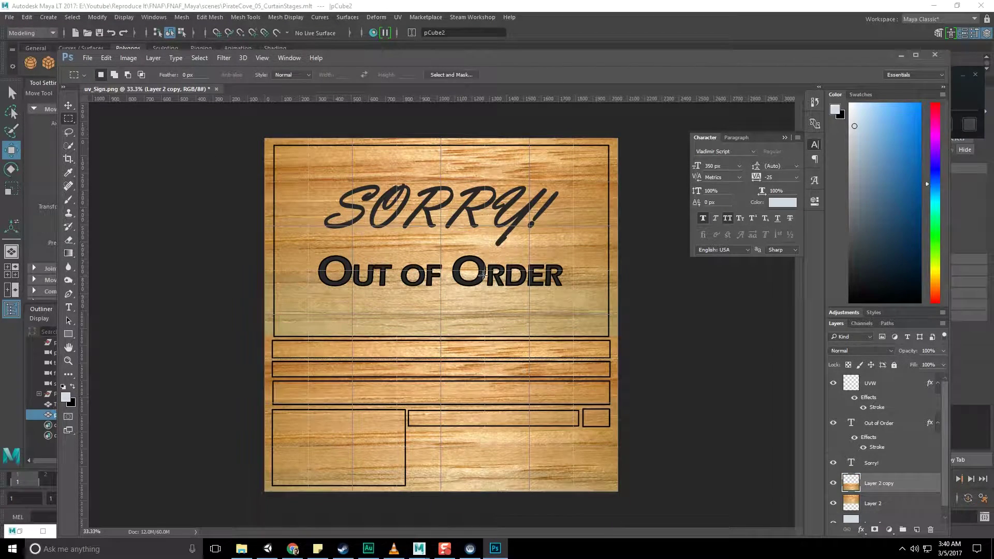
pyautogui.press('v')
pyautogui.keyDown('shift'); pyautogui.click(892, 503); pyautogui.keyUp('shift')
pyautogui.rightClick(891, 503)
pyautogui.click(874, 339)
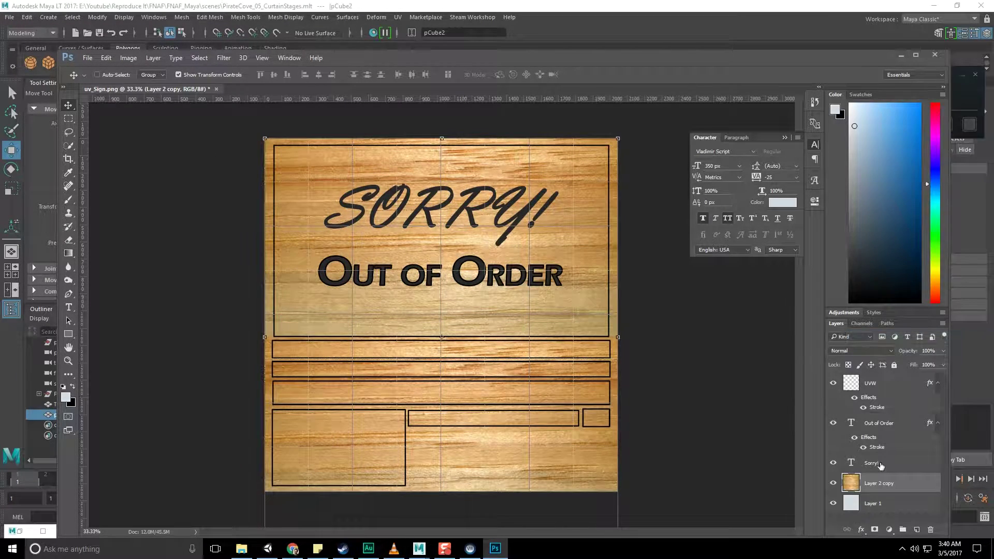
# - Try the merged wood layer above the text in Overlay and other blend modes, at 99% opacity
pyautogui.moveTo(911, 401); pyautogui.dragTo(906, 414)
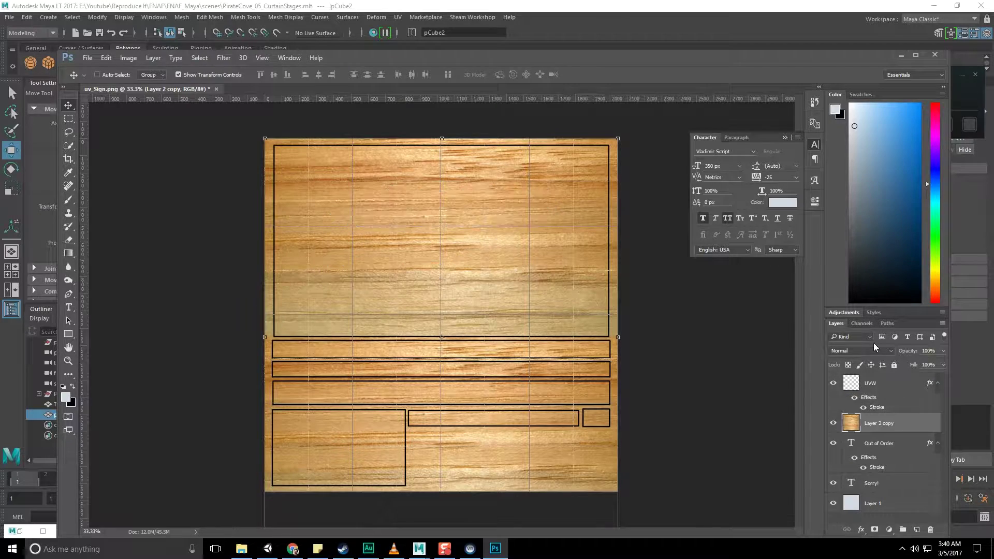
pyautogui.click(861, 351)
pyautogui.click(861, 382)
pyautogui.hotkey('shift', '+')
pyautogui.hotkey('shift', '+')
pyautogui.hotkey('shift', '+')
pyautogui.hotkey('shift', '+')
pyautogui.hotkey('shift', '+')
pyautogui.hotkey('shift', '+')
pyautogui.hotkey('shift', '+')
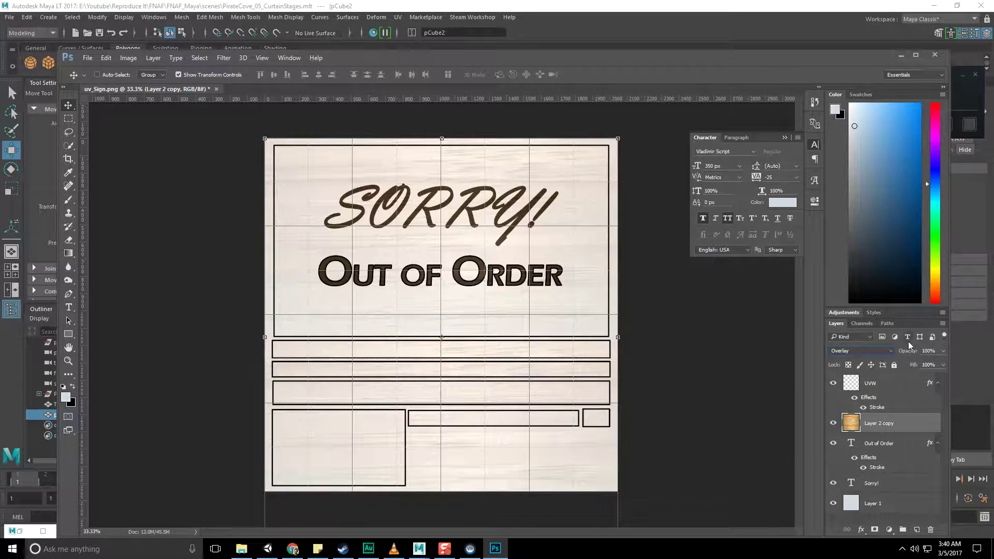
pyautogui.moveTo(899, 364); pyautogui.dragTo(940, 362)
# - Move the wood layer beneath the Sorry! text and compare blend modes such as Soft Light, Multiply, Linear Burn and Color Burn
pyautogui.moveTo(903, 425); pyautogui.dragTo(901, 484)
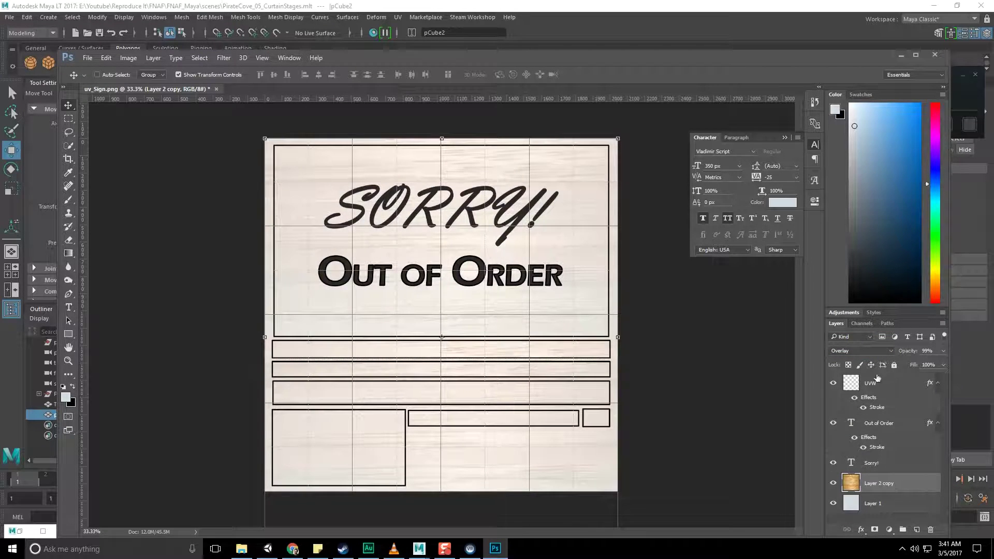
pyautogui.click(864, 351)
pyautogui.click(852, 460)
pyautogui.click(866, 352)
pyautogui.click(861, 385)
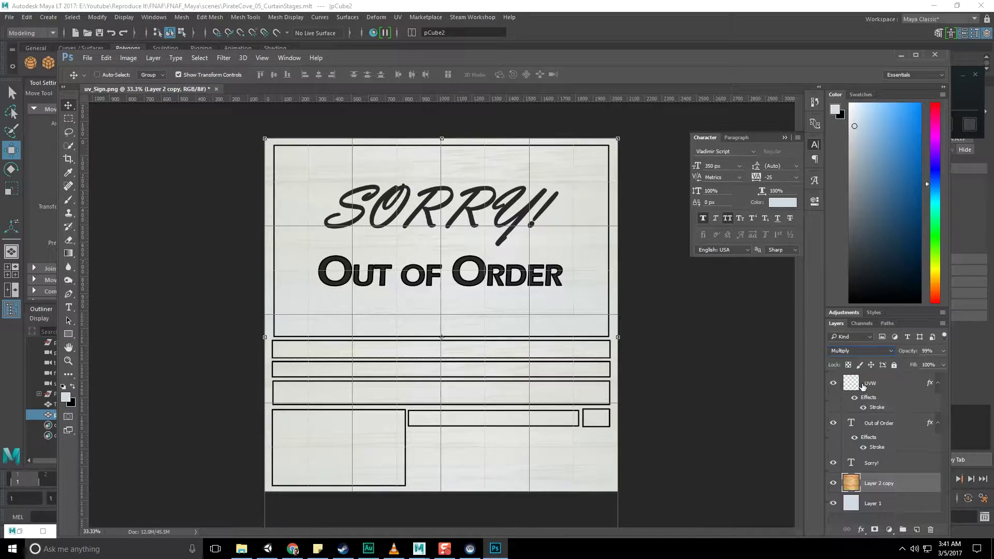
pyautogui.press('Down')
pyautogui.press('Down')
pyautogui.click(864, 351)
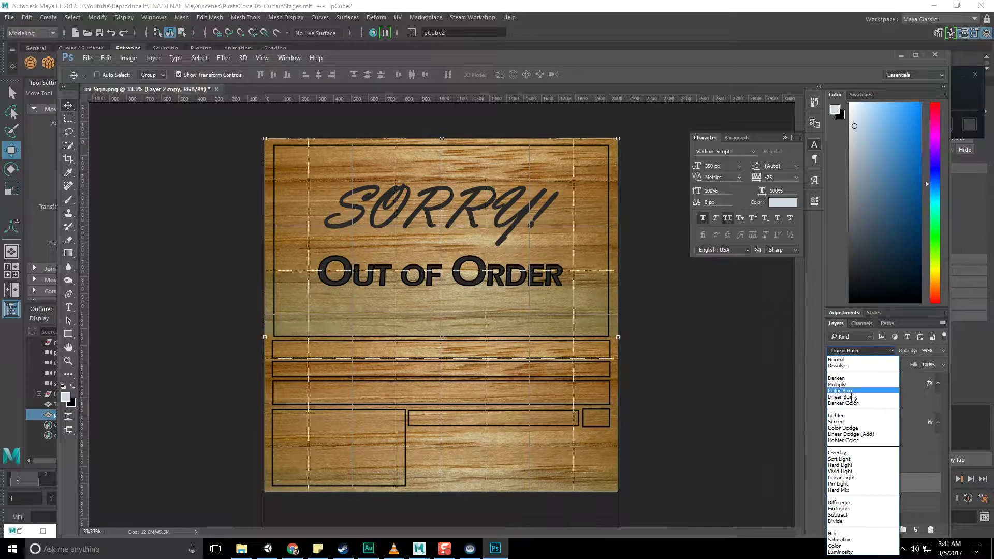
pyautogui.click(852, 393)
# - Set the wood layer's blend mode to Linear Burn and its opacity to 34%
pyautogui.click(867, 351)
pyautogui.click(865, 397)
pyautogui.click(943, 351)
pyautogui.moveTo(908, 363)
pyautogui.mouseDown()
pyautogui.moveTo(897, 363)
pyautogui.moveTo(910, 363)
pyautogui.mouseUp()
# - Make the wood layer greyer with a Hue/Saturation adjustment and put the character settings away
pyautogui.hotkey('ctrl', 'u')
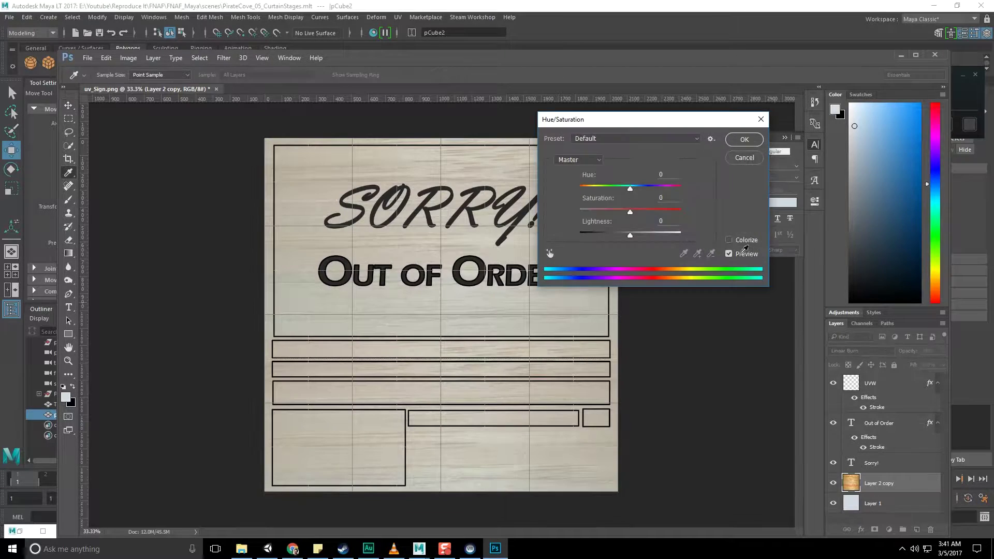
pyautogui.click(741, 141)
pyautogui.click(786, 138)
# - Hide the UVW layout layer and save the sign texture as PirateCove_Sign in PSD and PNG formats
pyautogui.keyDown('alt'); pyautogui.scroll(-1, 406, 238); pyautogui.keyUp('alt')
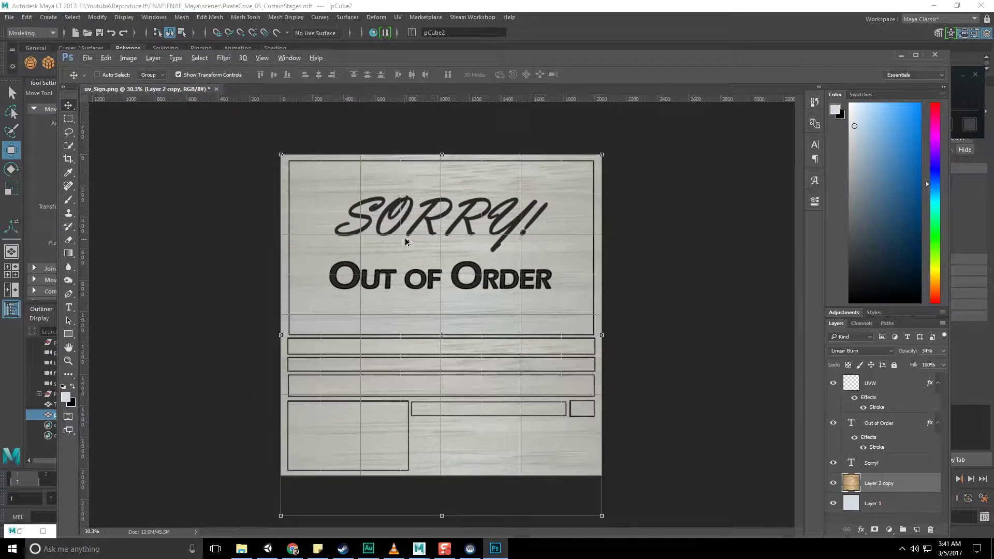
pyautogui.click(832, 384)
pyautogui.click(87, 58)
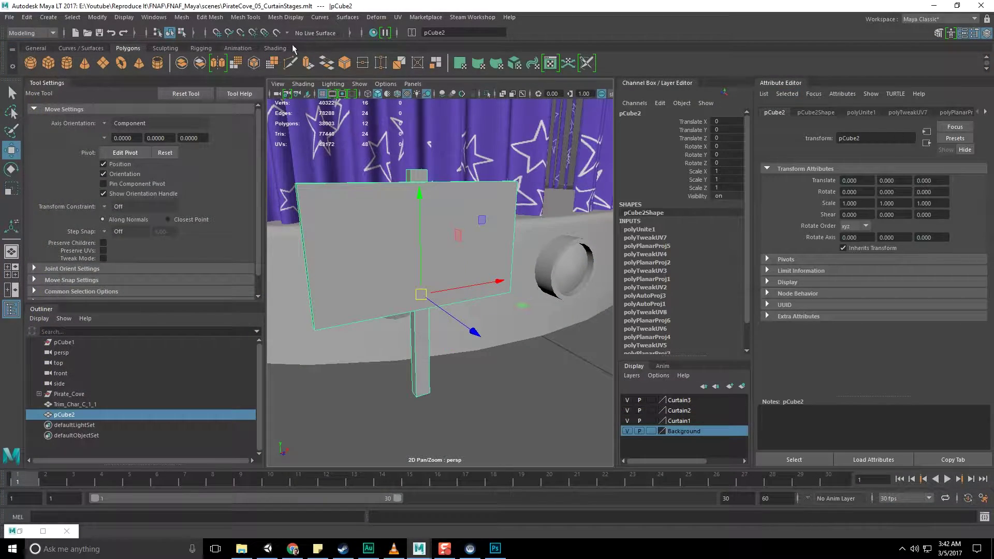
# - Delete the sign model's construction history and assign a new Phong material to it
pyautogui.click(28, 17)
pyautogui.click(178, 149)
pyautogui.click(922, 112)
pyautogui.moveTo(449, 249); pyautogui.dragTo(460, 502, button='right')
pyautogui.click(278, 196)
# - Rename the sign's new Phong material to PirateCoveSign_M
pyautogui.moveTo(871, 139); pyautogui.dragTo(781, 141)
pyautogui.write('Pirate')
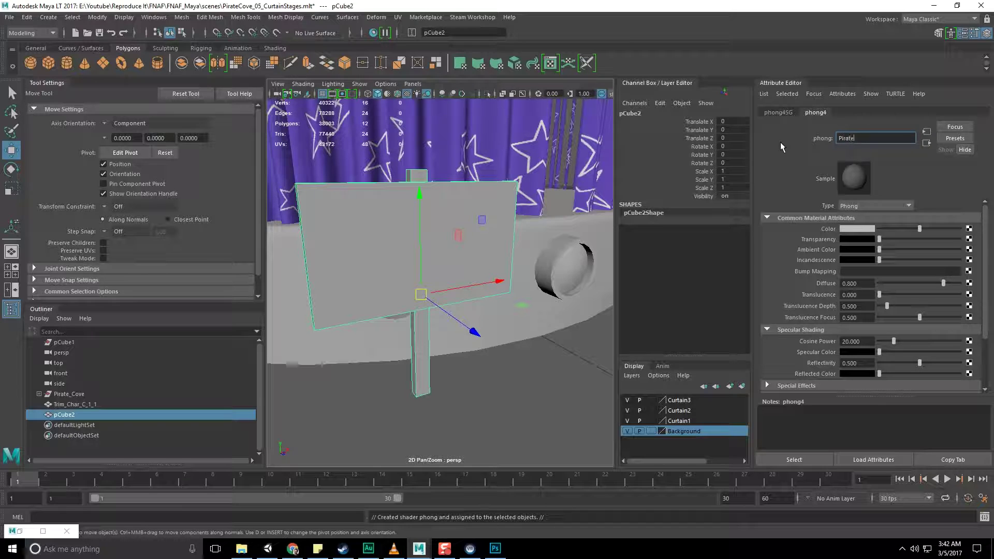
pyautogui.write('CoveSign_M')
pyautogui.press('Return')
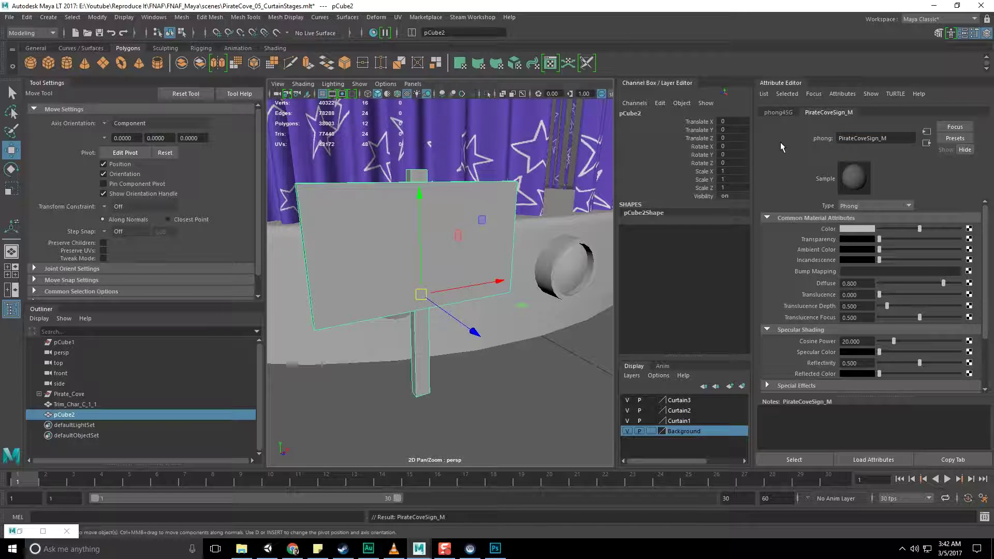
# - Connect a file texture to the material's colour and load PirateCove_Sign.png from the Textures folder
pyautogui.click(969, 230)
pyautogui.click(422, 241)
pyautogui.click(972, 254)
pyautogui.click(821, 77)
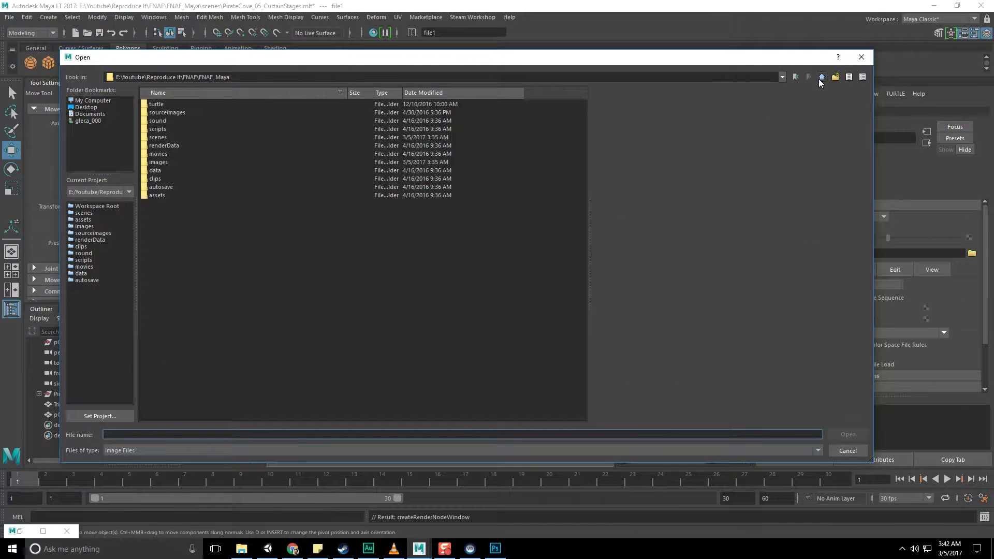
pyautogui.click(821, 77)
pyautogui.doubleClick(159, 149)
pyautogui.doubleClick(169, 122)
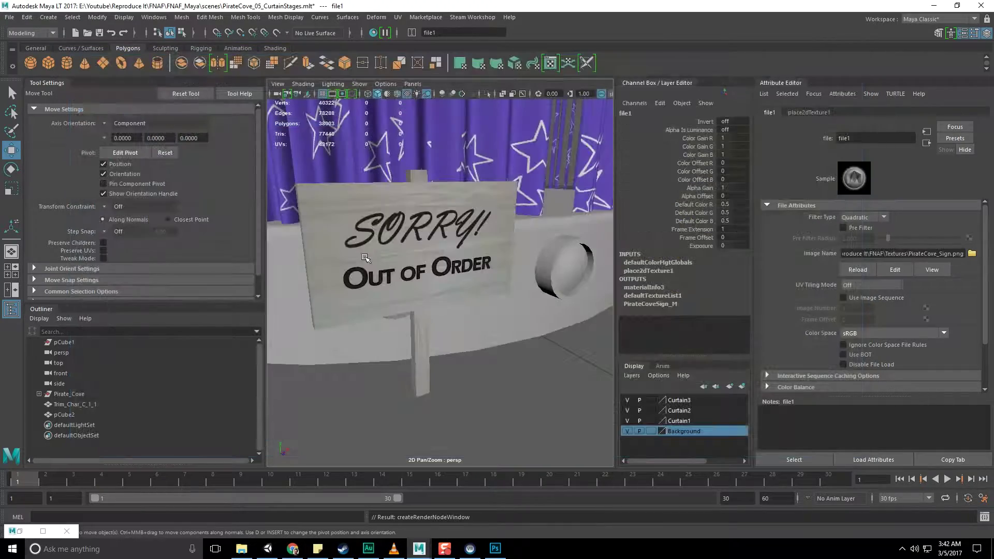
# - Check the textured sign in the scene, clear the selection and save the scene
pyautogui.keyDown('alt'); pyautogui.moveTo(531, 356); pyautogui.dragTo(506, 360); pyautogui.keyUp('alt')
pyautogui.scroll(-5, 507, 362)
pyautogui.press('q')
pyautogui.click(511, 387)
pyautogui.hotkey('ctrl', 's')
pyautogui.scroll(-6, 509, 341)
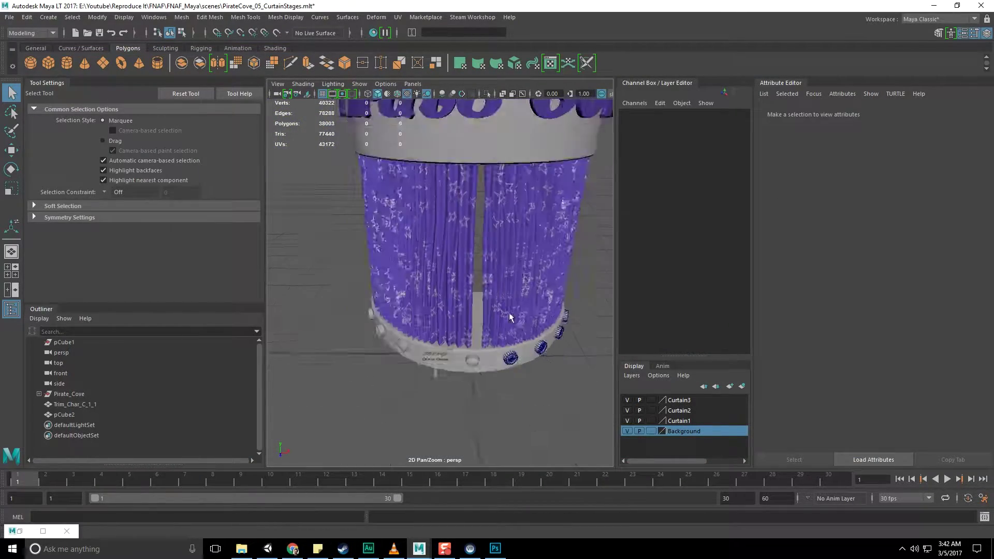
# - Select the curved PirateCove_Bottom stage base beneath the curtains and view it from the front
pyautogui.keyDown('alt'); pyautogui.moveTo(507, 317); pyautogui.dragTo(469, 304); pyautogui.keyUp('alt')
pyautogui.click(465, 240)
pyautogui.scroll(-3, 465, 259)
pyautogui.scroll(6, 466, 310)
pyautogui.keyDown('alt'); pyautogui.moveTo(467, 352); pyautogui.dragTo(466, 290, button='middle'); pyautogui.keyUp('alt')
pyautogui.click(464, 392)
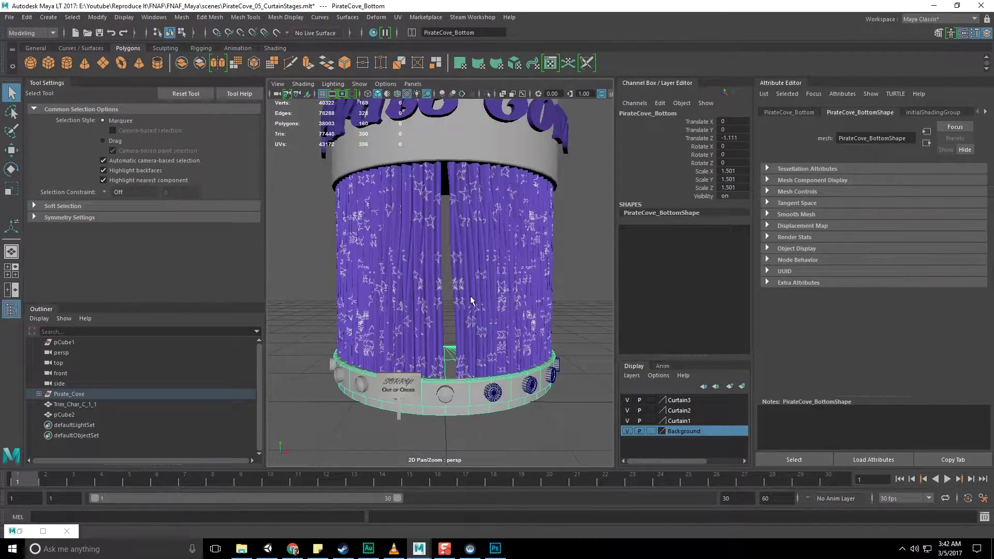
pyautogui.keyDown('alt'); pyautogui.moveTo(469, 155); pyautogui.dragTo(465, 209, button='middle'); pyautogui.keyUp('alt')
pyautogui.click(464, 210)
pyautogui.keyDown('alt'); pyautogui.moveTo(465, 262); pyautogui.dragTo(466, 290); pyautogui.keyUp('alt')
pyautogui.click(452, 441)
# - Switch to Photoshop and create a new square document 2048 pixels wide
pyautogui.click(495, 549)
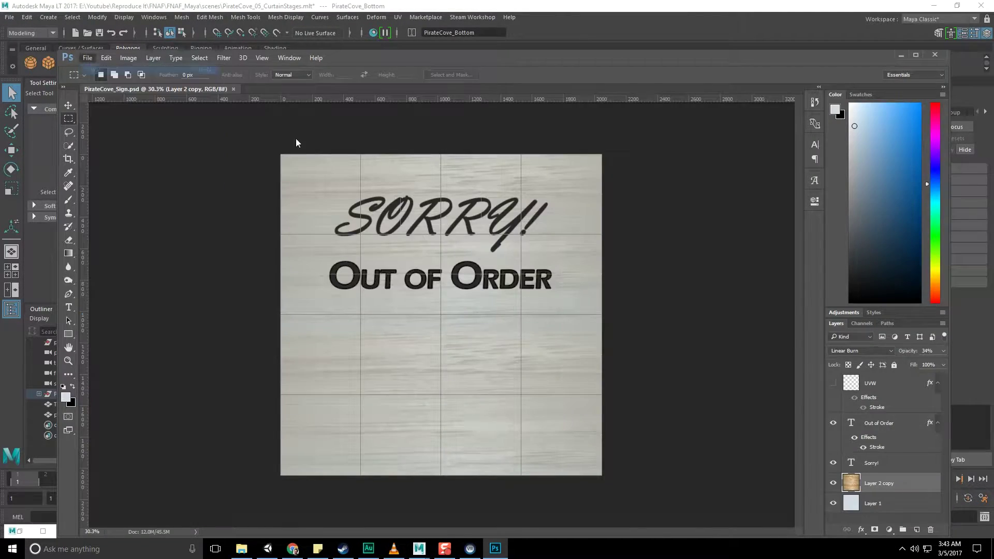
pyautogui.hotkey('ctrl', 'n')
pyautogui.write('2048')
pyautogui.press('Return')
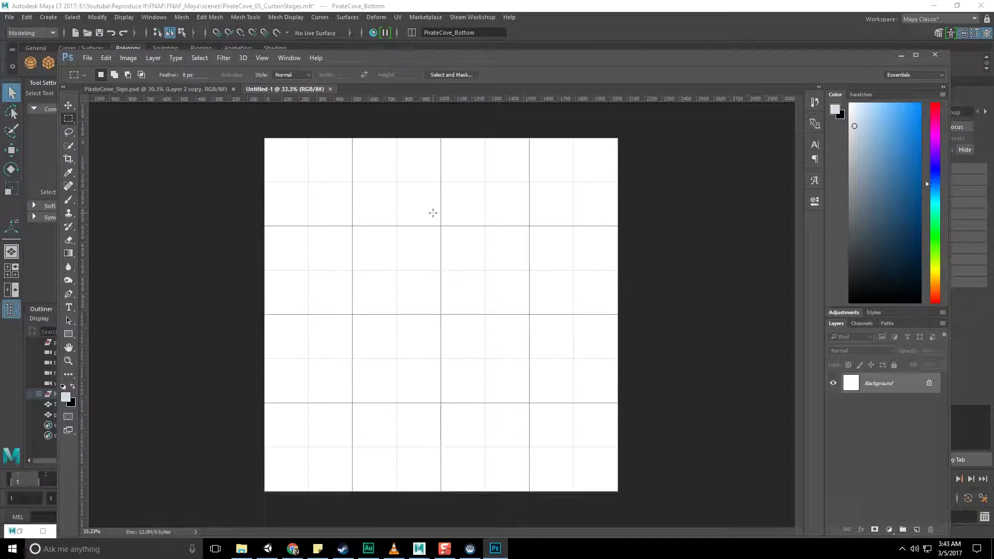
# - Set the foreground colour to dark grey #383b3e and fill the background layer with it
pyautogui.click(65, 397)
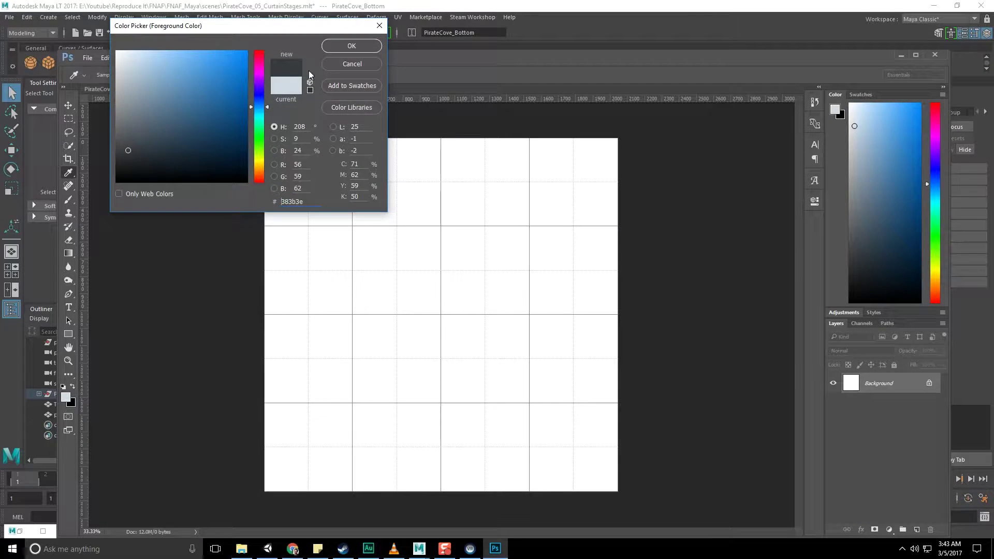
pyautogui.click(352, 46)
pyautogui.hotkey('alt', 'BackSpace')
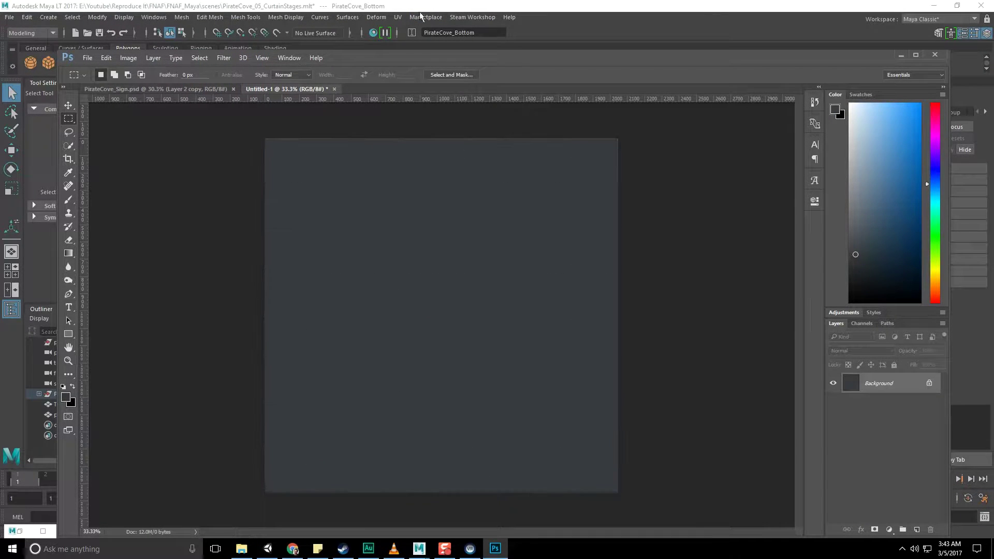
pyautogui.click(224, 57)
pyautogui.moveTo(249, 191)
pyautogui.click(185, 199)
pyautogui.click(578, 159)
# - Apply the Add Noise filter to the dark grey background and soften it with a Gaussian Blur
pyautogui.click(224, 57)
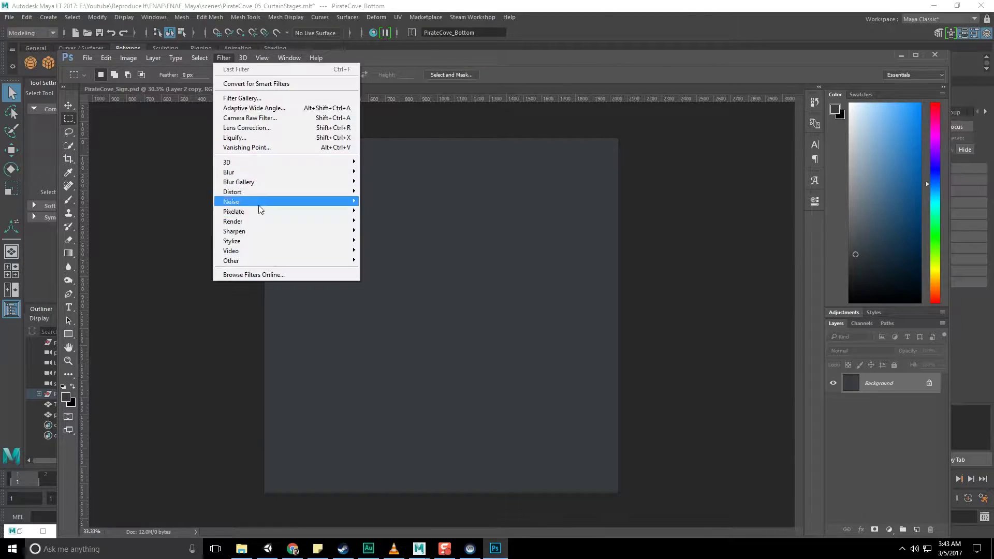
pyautogui.click(190, 207)
pyautogui.click(550, 125)
pyautogui.click(224, 58)
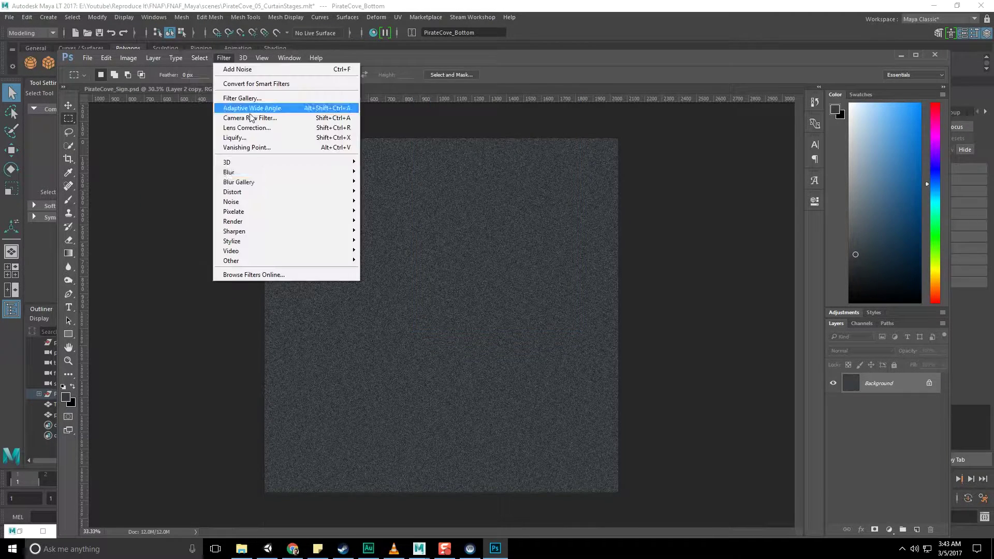
pyautogui.moveTo(248, 172)
pyautogui.click(172, 211)
pyautogui.click(609, 104)
# - Apply a Motion Blur to the noisy grey background to streak the grain
pyautogui.click(224, 57)
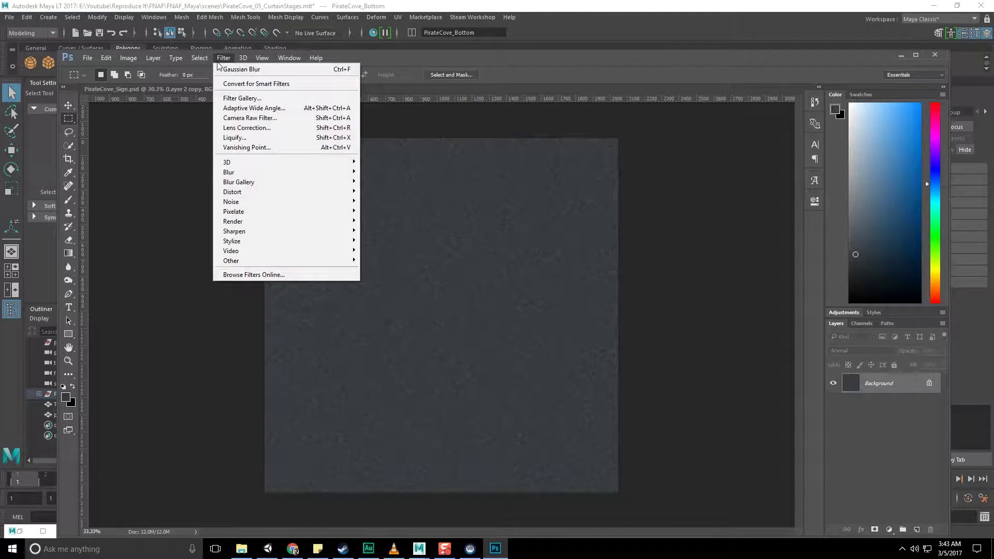
pyautogui.click(176, 230)
pyautogui.moveTo(832, 259); pyautogui.dragTo(526, 208)
pyautogui.click(623, 232)
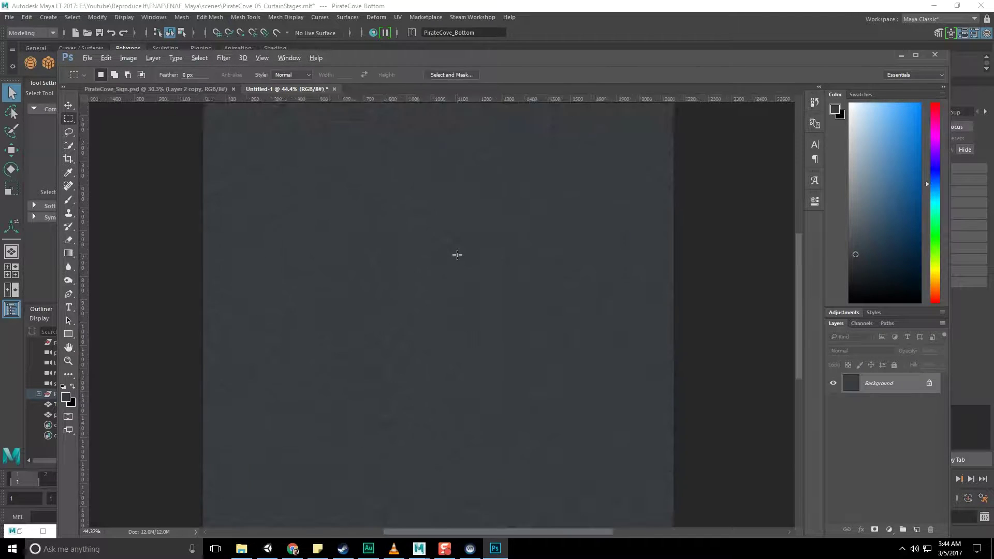
# - Preview the Filter Gallery's Texture effects on the grey background, including Craquelure, Grain, Mosaic Tiles, Texturizer, Stained Glass and Patchwork
pyautogui.click(224, 57)
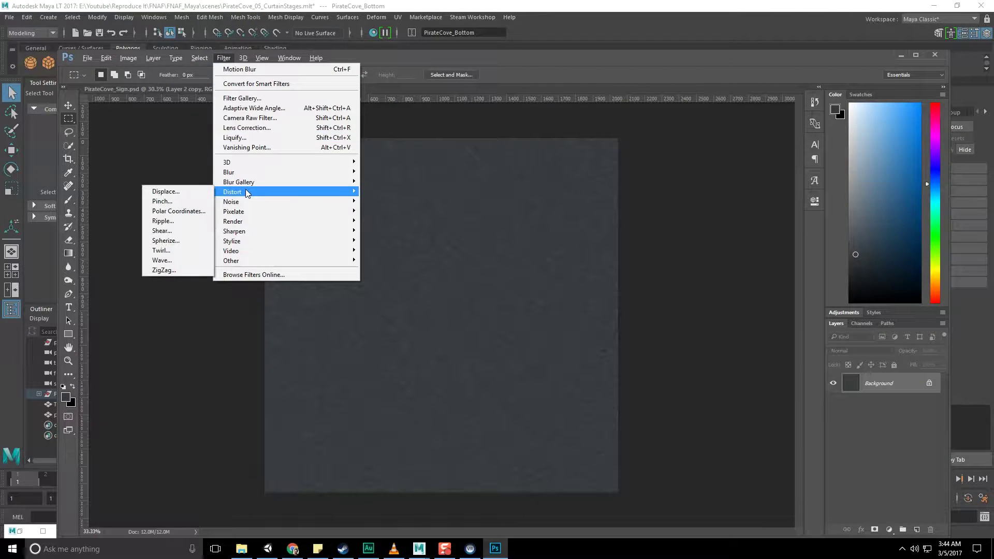
pyautogui.moveTo(246, 202)
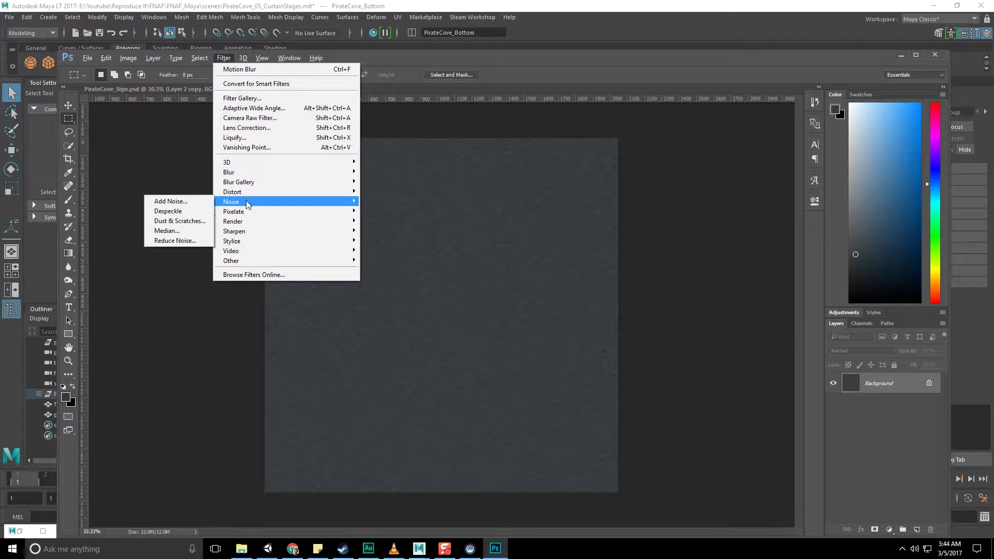
pyautogui.click(260, 96)
pyautogui.click(732, 106)
pyautogui.click(771, 107)
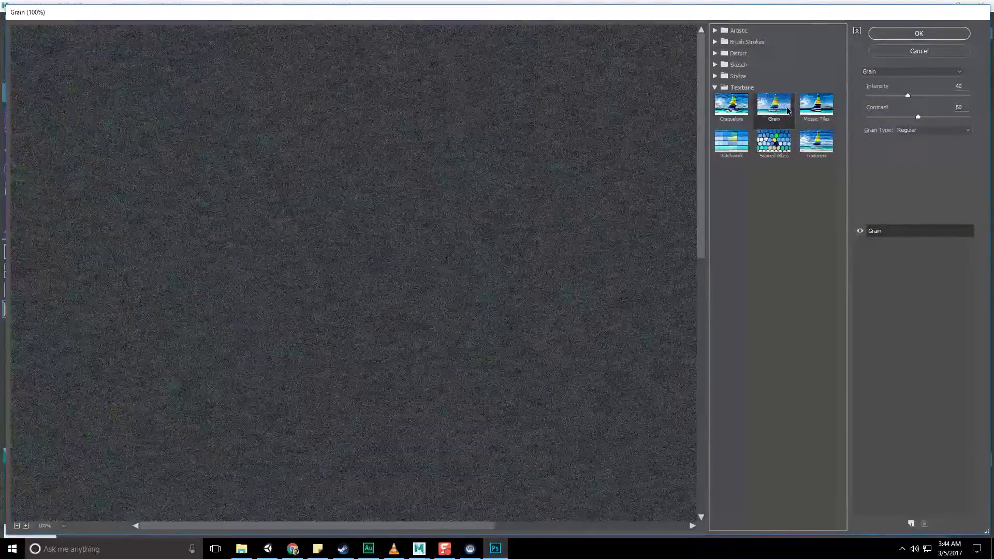
pyautogui.click(814, 109)
pyautogui.click(812, 142)
pyautogui.click(766, 146)
pyautogui.click(731, 141)
pyautogui.scroll(-5, 465, 160)
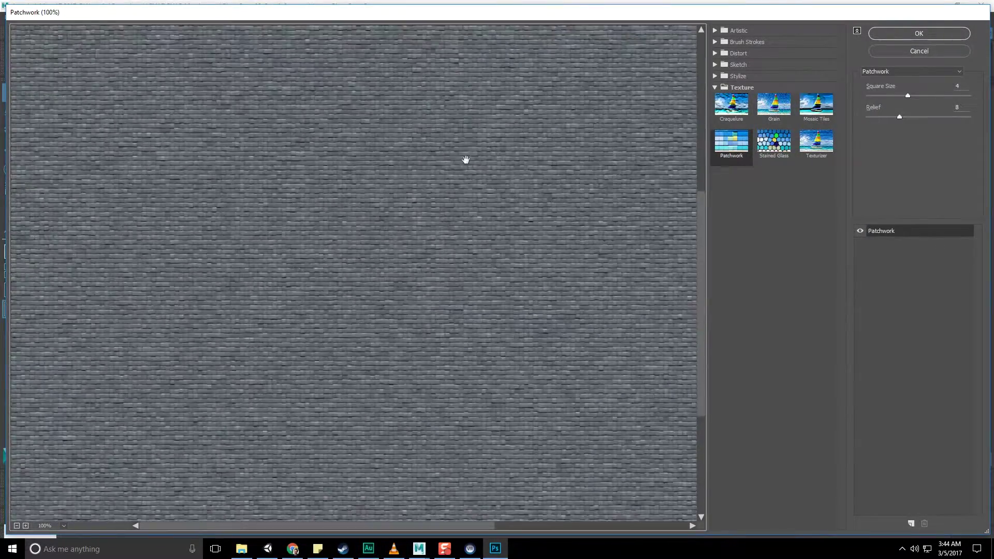
pyautogui.scroll(5, 461, 224)
# - Browse the Filter Gallery's Stylize, Sketch and Distort effects and preview a Distort effect on the background
pyautogui.click(715, 75)
pyautogui.click(715, 64)
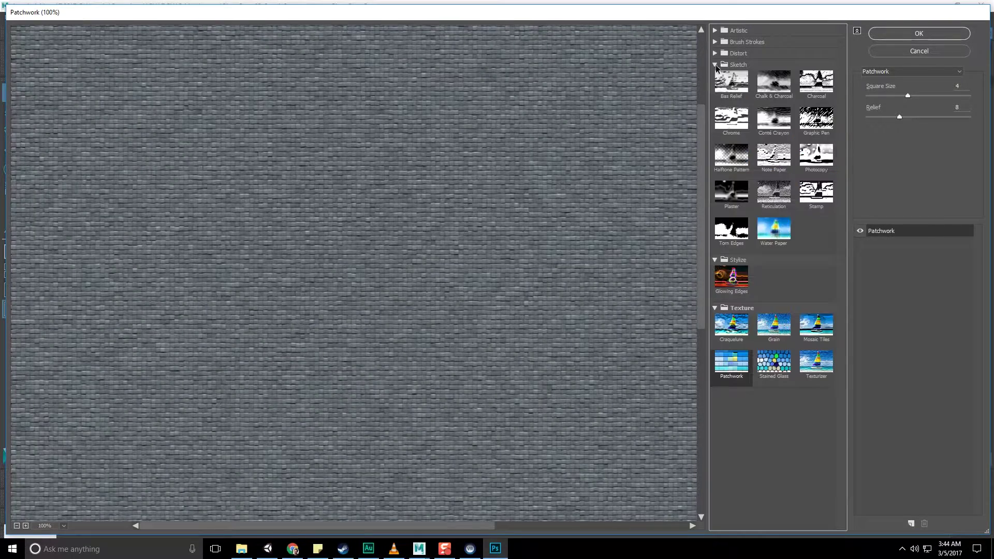
pyautogui.click(715, 53)
pyautogui.click(774, 71)
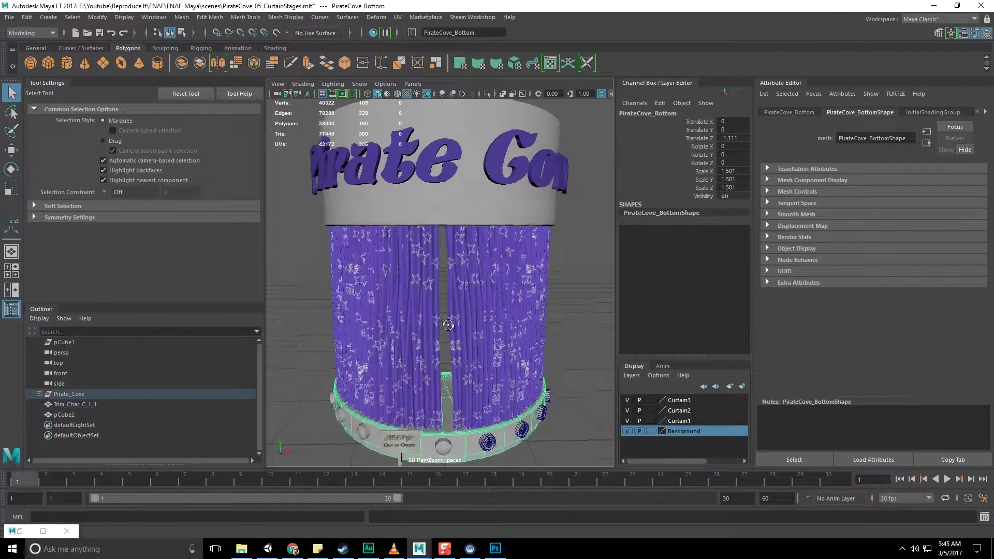
# - Hide the curtains in the scene to expose the upper face of the stage base
pyautogui.click(463, 320)
pyautogui.hotkey('ctrl', 'h')
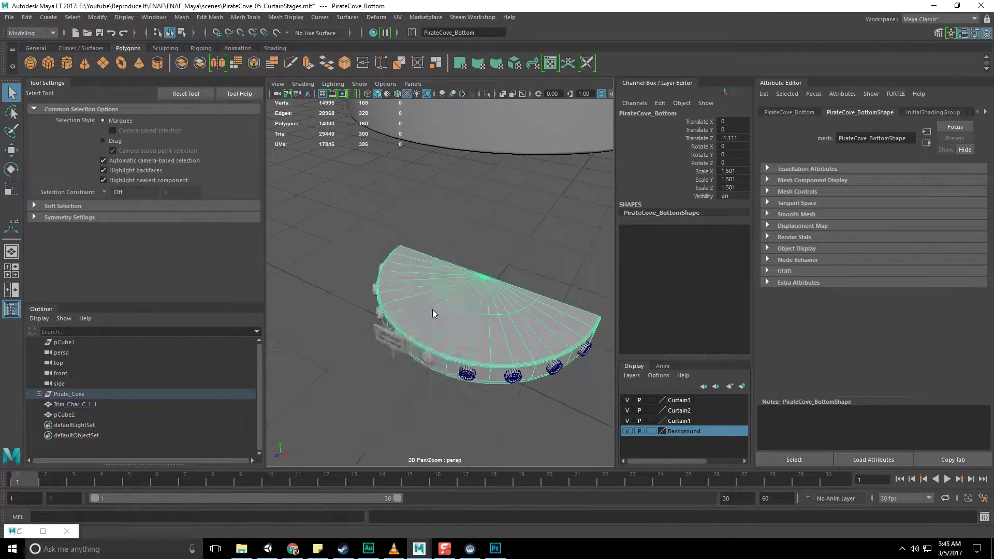
# - Insert an edge loop just inside the curved rim on the stage base's upper face, using Equal distance from edge
pyautogui.scroll(5, 472, 327)
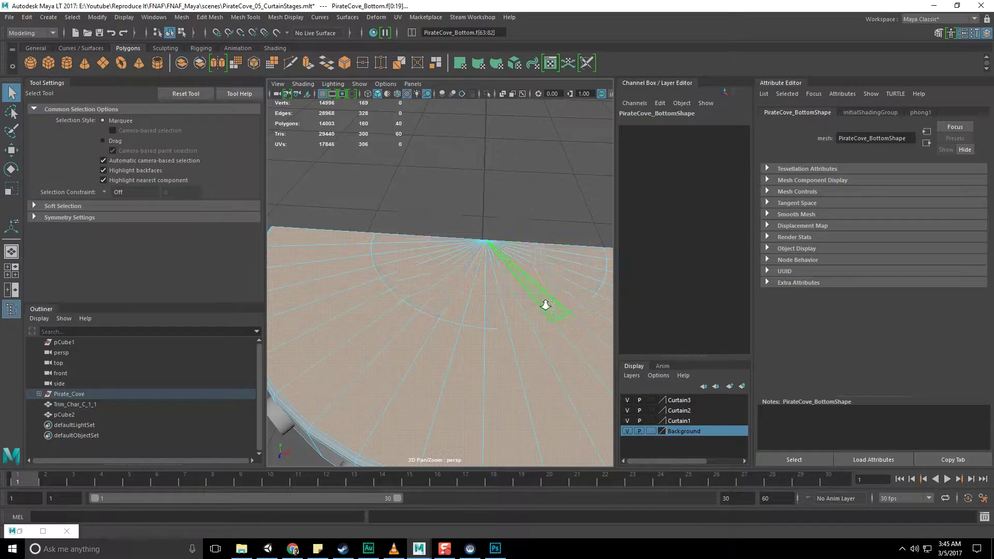
pyautogui.keyDown('alt'); pyautogui.moveTo(545, 305); pyautogui.dragTo(413, 304); pyautogui.keyUp('alt')
pyautogui.scroll(-2, 416, 299)
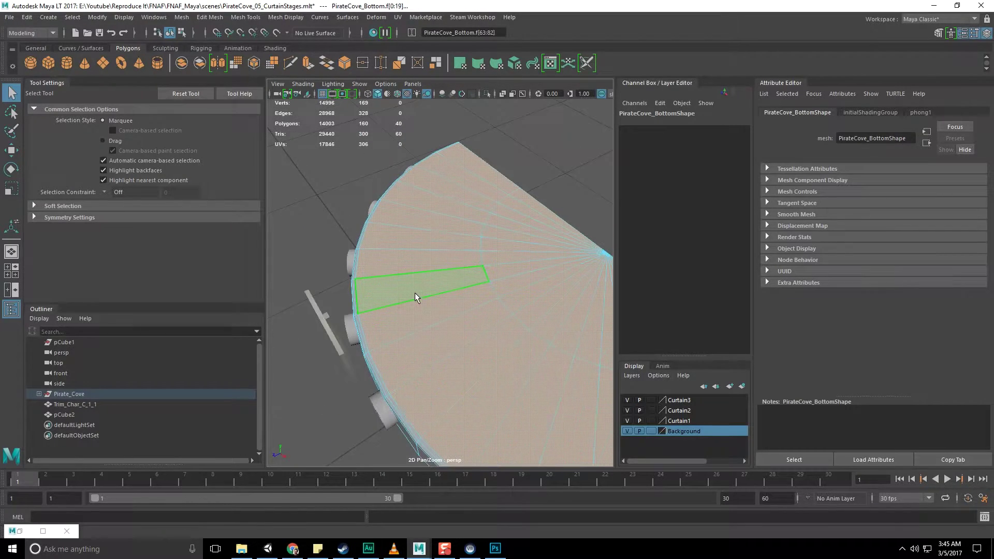
pyautogui.press('F8')
pyautogui.press('F8')
pyautogui.keyDown('shift'); pyautogui.moveTo(424, 280); pyautogui.dragTo(376, 277, button='right'); pyautogui.keyUp('shift')
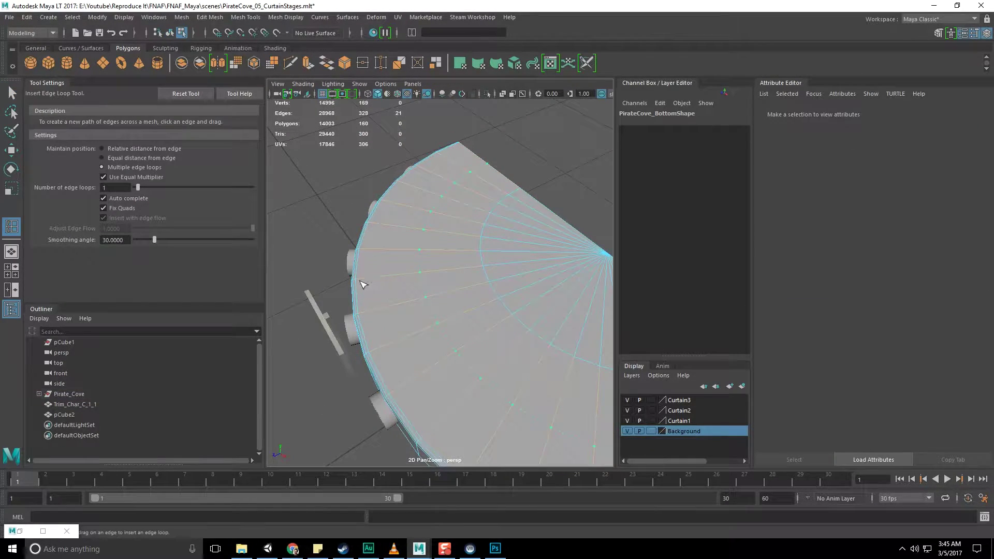
pyautogui.click(362, 284)
pyautogui.hotkey('ctrl', 'z')
pyautogui.click(128, 157)
pyautogui.moveTo(379, 280); pyautogui.dragTo(377, 280)
pyautogui.press('q')
# - Select all top faces of the stage base inside the rim and extrude them down about 0.033 units in Local Translate Z
pyautogui.moveTo(408, 259); pyautogui.dragTo(408, 288, button='right')
pyautogui.keyDown('shift'); pyautogui.doubleClick(420, 241); pyautogui.keyUp('shift')
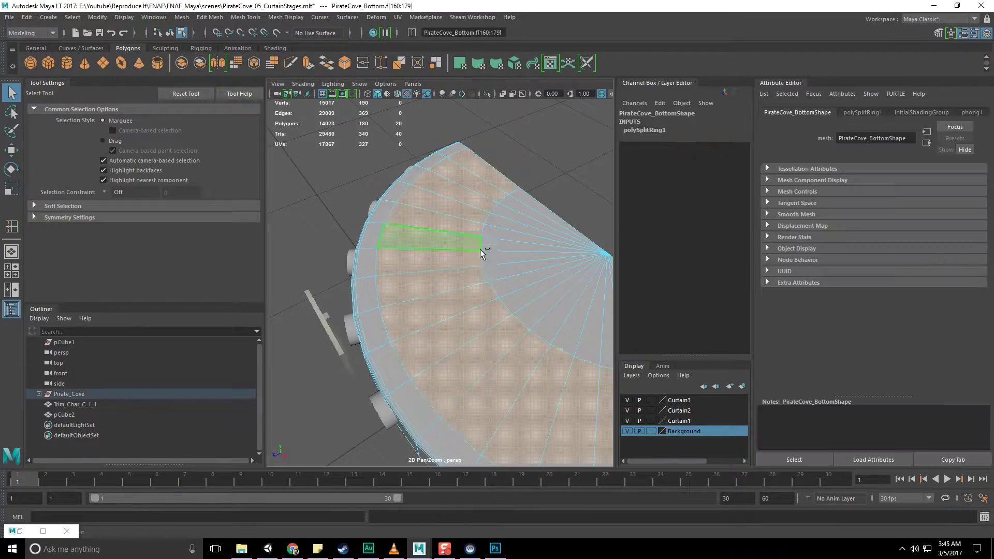
pyautogui.keyDown('alt'); pyautogui.moveTo(585, 310); pyautogui.dragTo(521, 297, button='middle'); pyautogui.keyUp('alt')
pyautogui.keyDown('shift'); pyautogui.moveTo(513, 207); pyautogui.dragTo(605, 291); pyautogui.keyUp('shift')
pyautogui.scroll(-4, 517, 295)
pyautogui.hotkey('ctrl', 'e')
pyautogui.keyDown('alt'); pyautogui.moveTo(452, 311); pyautogui.dragTo(480, 189); pyautogui.keyUp('alt')
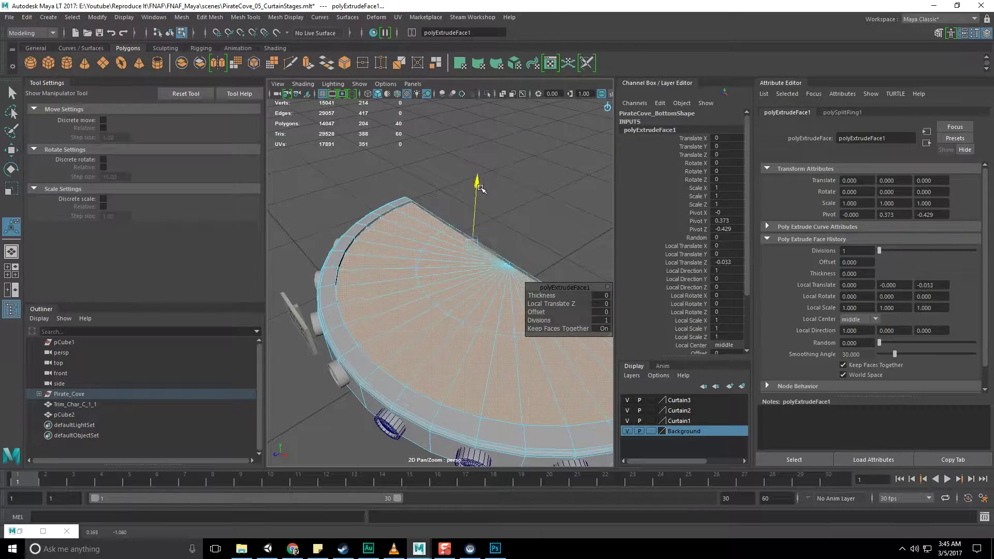
pyautogui.press('q')
# - Delete the four narrow extruded faces along the straight back edge of the stage base's recess
pyautogui.keyDown('alt'); pyautogui.moveTo(472, 244); pyautogui.dragTo(544, 248); pyautogui.keyUp('alt')
pyautogui.moveTo(459, 262); pyautogui.dragTo(459, 290, button='right')
pyautogui.click(535, 234)
pyautogui.keyDown('shift'); pyautogui.click(454, 240); pyautogui.keyUp('shift')
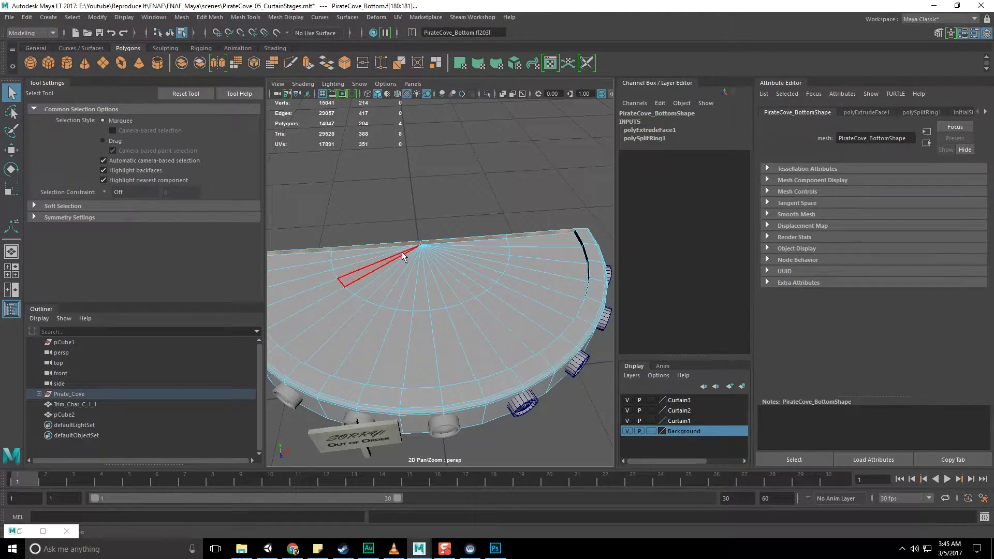
pyautogui.press('Delete')
pyautogui.keyDown('alt'); pyautogui.moveTo(402, 252); pyautogui.dragTo(477, 197); pyautogui.keyUp('alt')
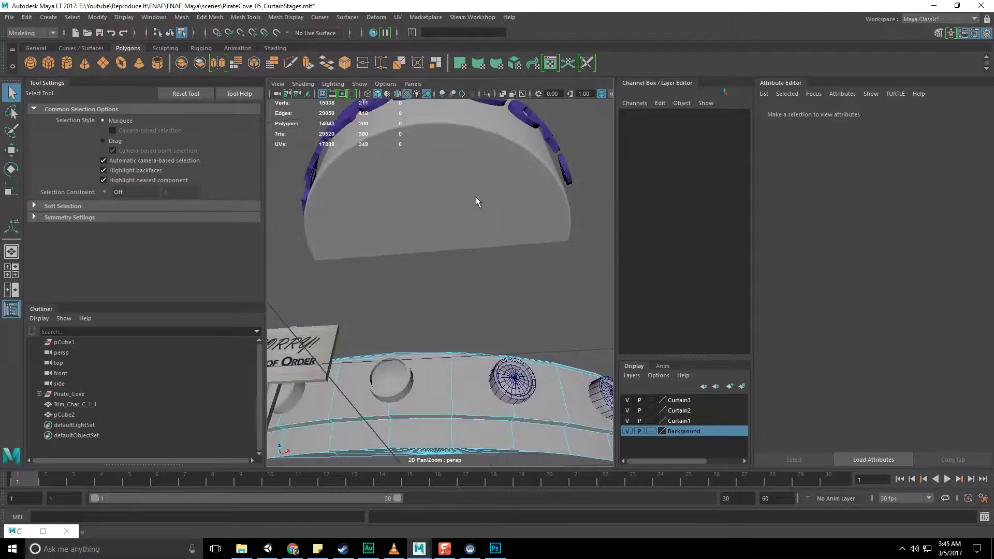
pyautogui.press('F8')
pyautogui.moveTo(464, 222); pyautogui.dragTo(459, 266, button='right')
pyautogui.scroll(-5, 460, 266)
pyautogui.press('F8')
pyautogui.keyDown('alt'); pyautogui.moveTo(457, 265); pyautogui.dragTo(446, 334); pyautogui.keyUp('alt')
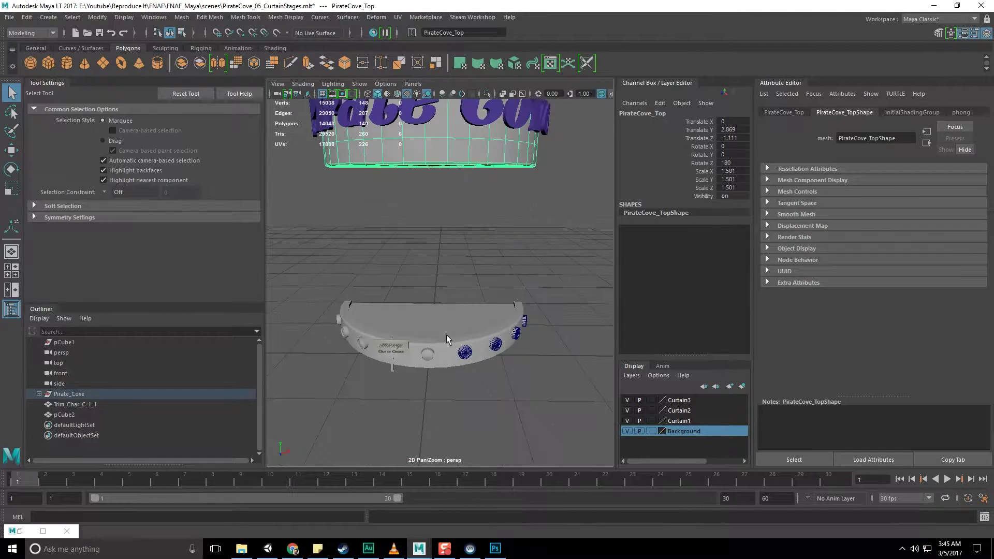
# - Extract the recessed floor faces of the stage base into a separate mesh
pyautogui.click(446, 335)
pyautogui.press('f')
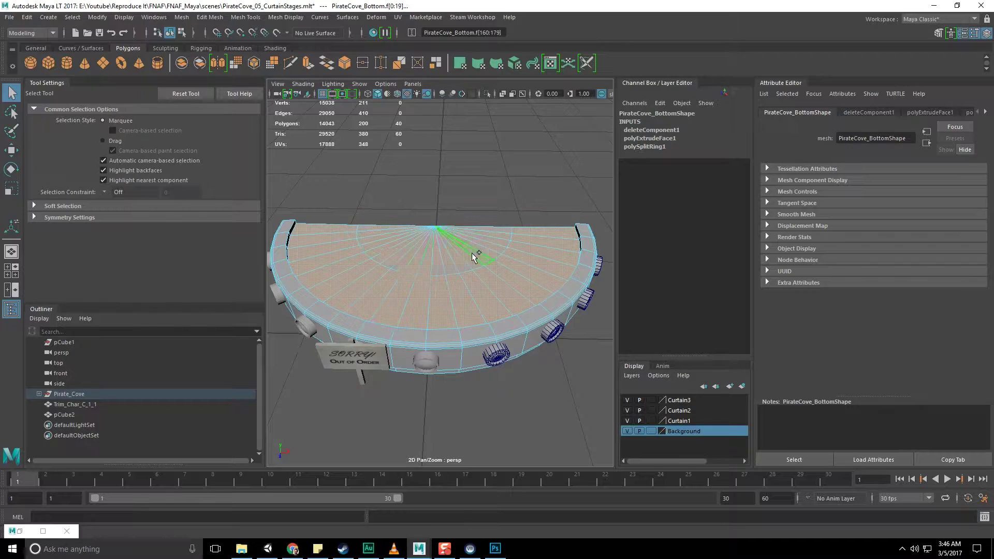
pyautogui.keyDown('shift'); pyautogui.moveTo(432, 273); pyautogui.dragTo(430, 429, button='right'); pyautogui.keyUp('shift')
pyautogui.press('q')
pyautogui.press('F8')
pyautogui.click(457, 262)
pyautogui.press('F8')
pyautogui.click(450, 218)
pyautogui.click(443, 270)
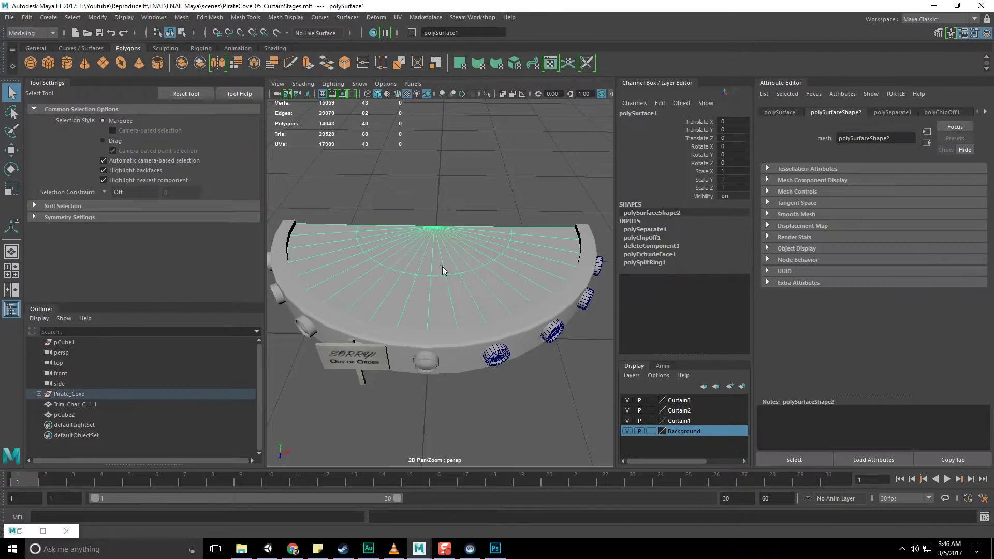
# - Assign a new Phong material named PirateCoveWood_M to the half-round stage floor
pyautogui.moveTo(441, 263); pyautogui.dragTo(434, 514, button='right')
pyautogui.click(258, 199)
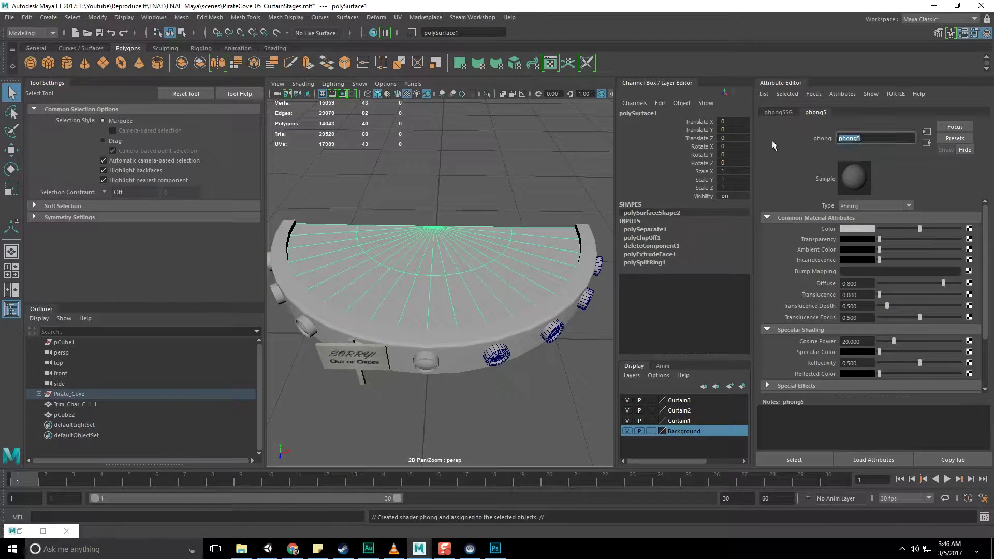
pyautogui.write('PirateCoveWood_M')
pyautogui.press('Return')
# - Assign a new Phong material named PiateCove_Exterior_M to the stage base's rim
pyautogui.click(517, 339)
pyautogui.moveTo(516, 334); pyautogui.dragTo(511, 516, button='right')
pyautogui.click(258, 199)
pyautogui.write('Pi')
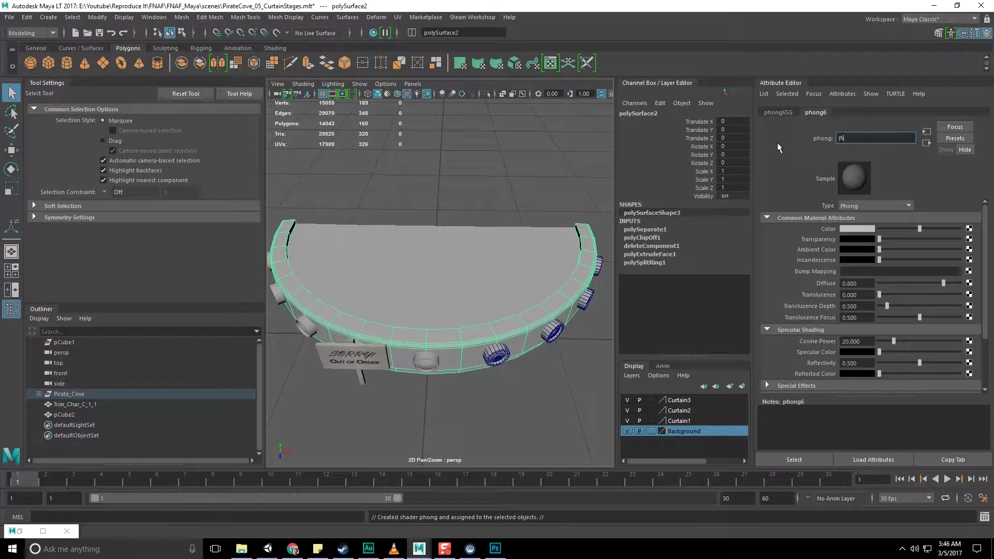
pyautogui.write('ateCove_Exterior_M')
pyautogui.press('Return')
# - Connect a File texture to the exterior material's colour and open the browser for its image
pyautogui.click(968, 228)
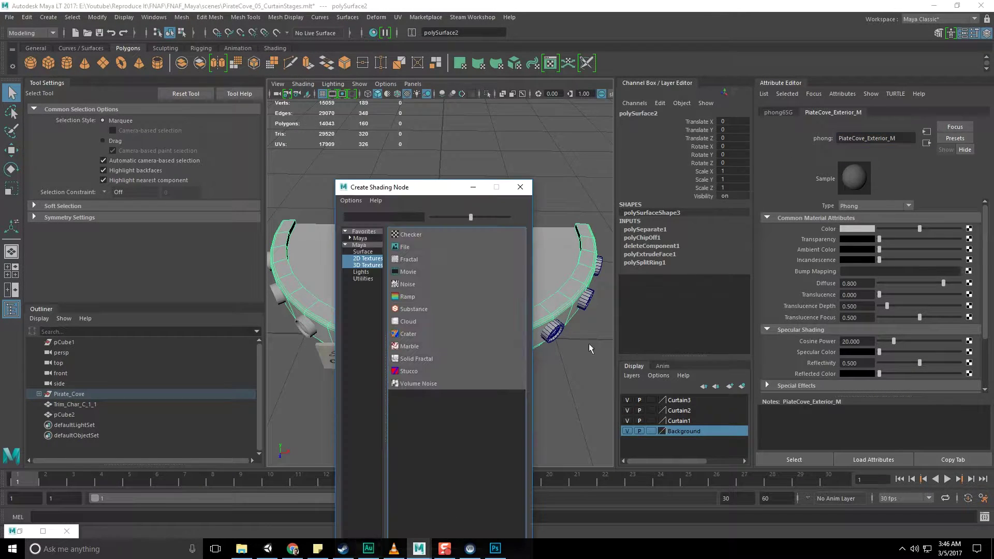
pyautogui.click(409, 247)
pyautogui.click(971, 253)
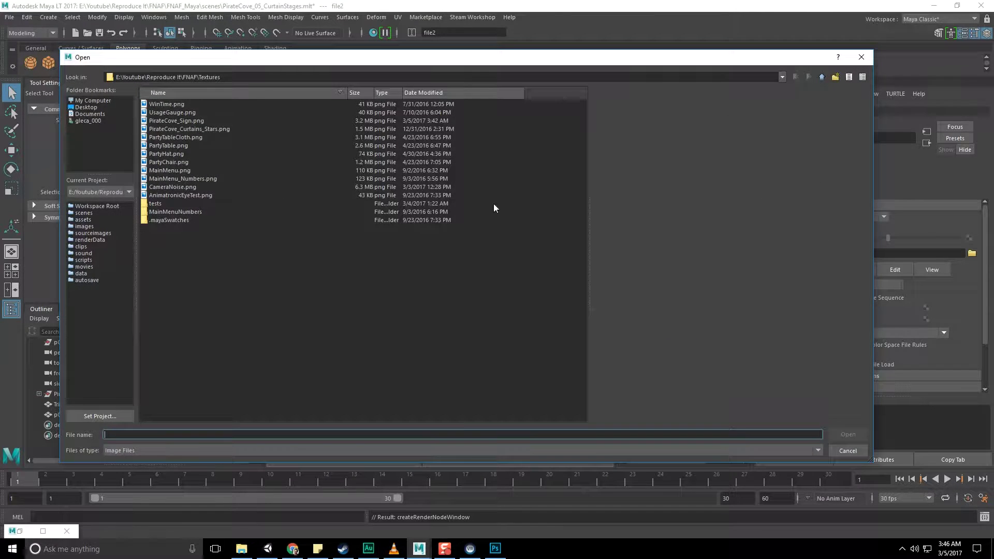
# - Switch to Photoshop and save the dark grey texture as PirateCove_ExterionStation.png
pyautogui.click(492, 546)
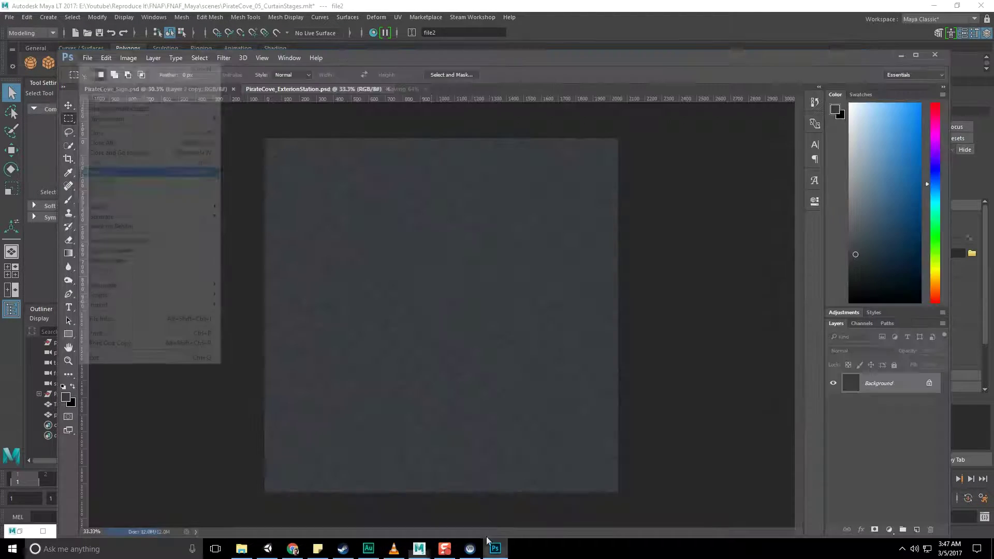
pyautogui.press('Return')
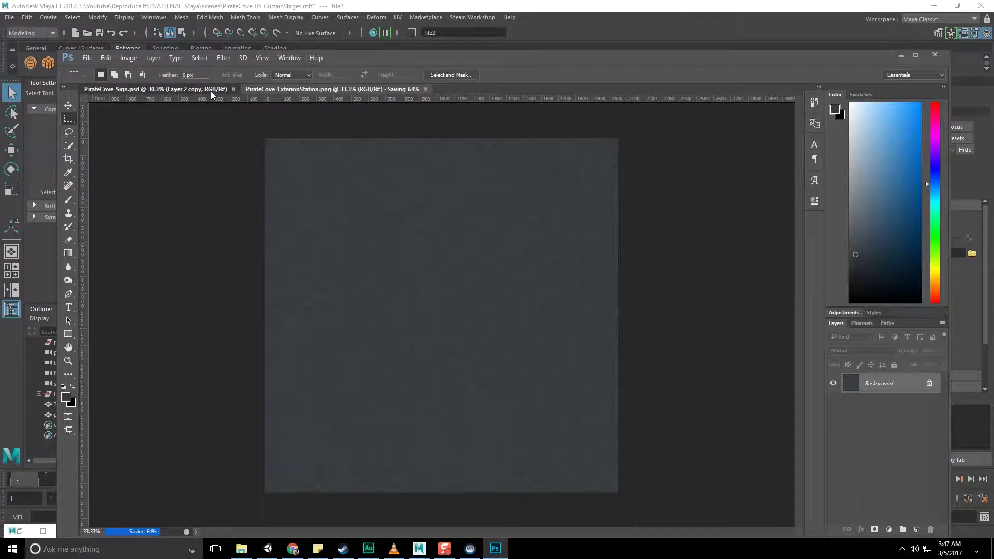
# - Switch to Chrome, browse the wood grain image results and open the horizontal plank picture wood-grain-pic-2.jpg at full size
pyautogui.click(292, 551)
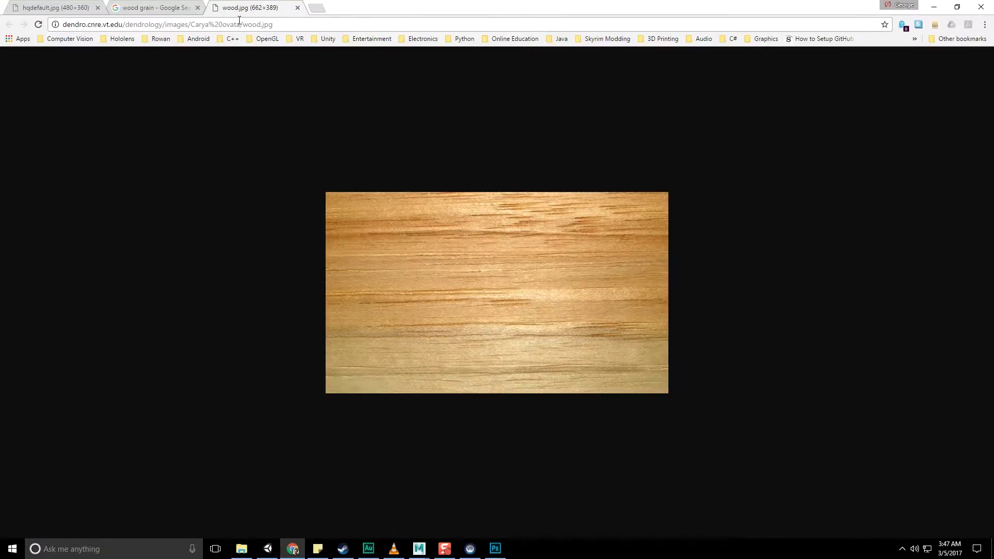
pyautogui.click(153, 8)
pyautogui.press('Escape')
pyautogui.scroll(-6, 631, 246)
pyautogui.scroll(-12, 632, 247)
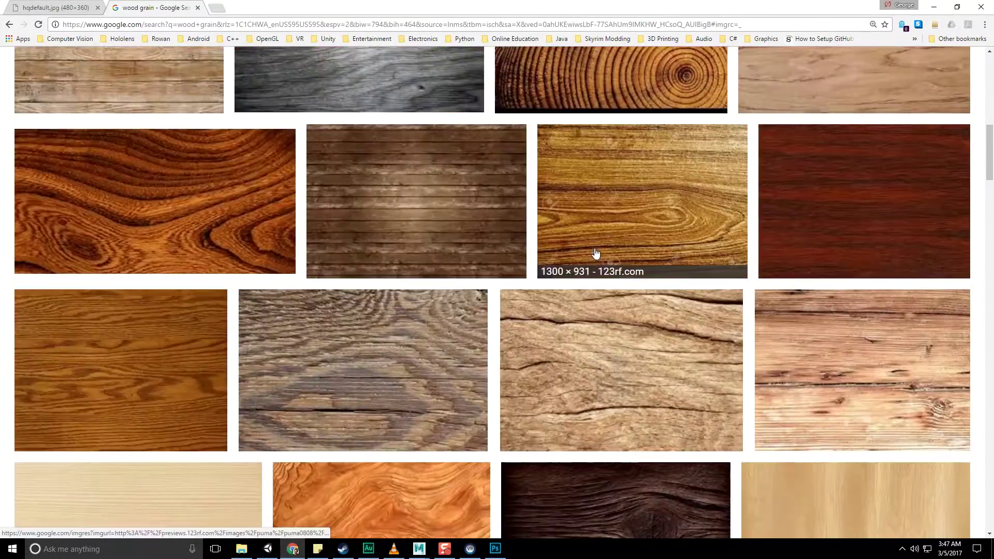
pyautogui.scroll(9, 546, 262)
pyautogui.click(171, 119)
pyautogui.click(422, 331)
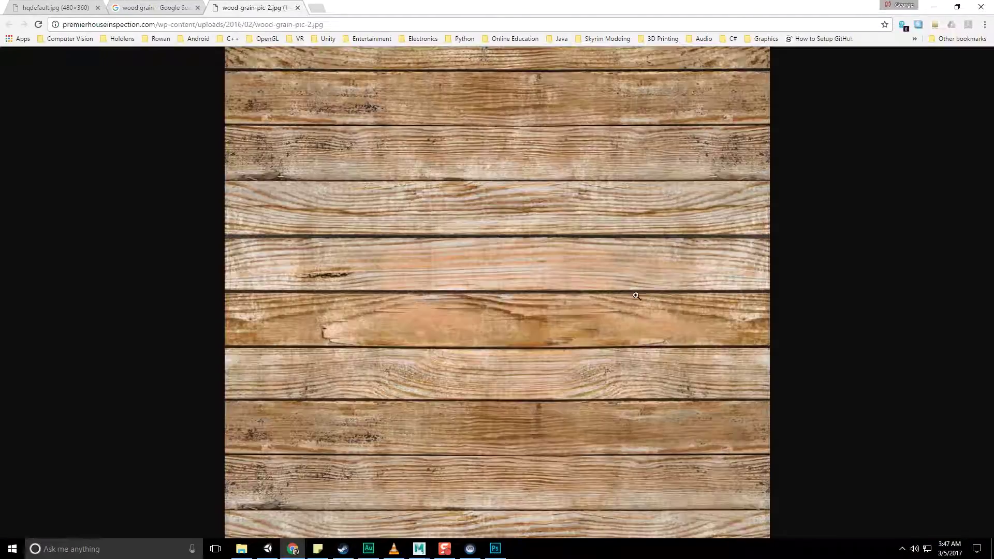
# - Load PirateCove_ExterionStation.png as the image of the exterior material's File texture in Maya
pyautogui.click(493, 550)
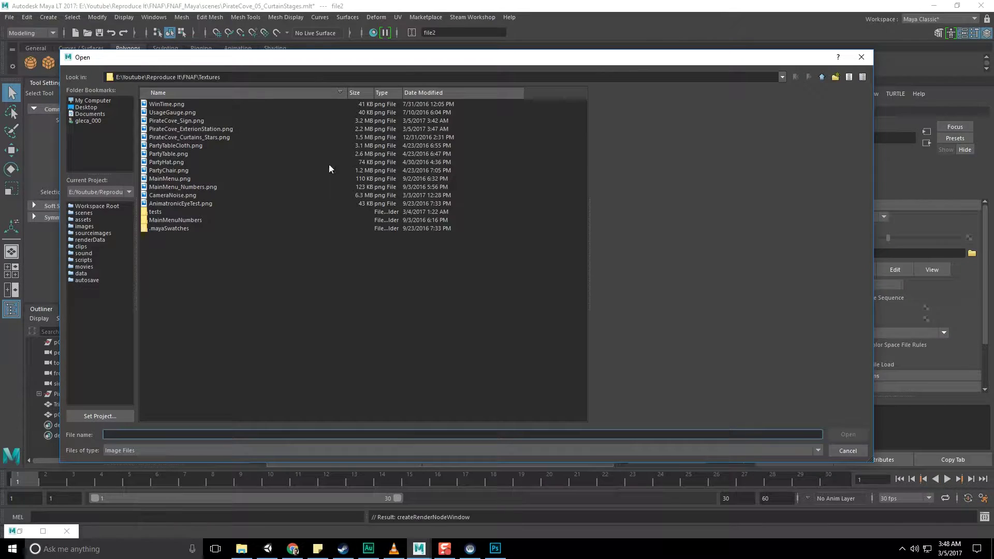
pyautogui.click(184, 129)
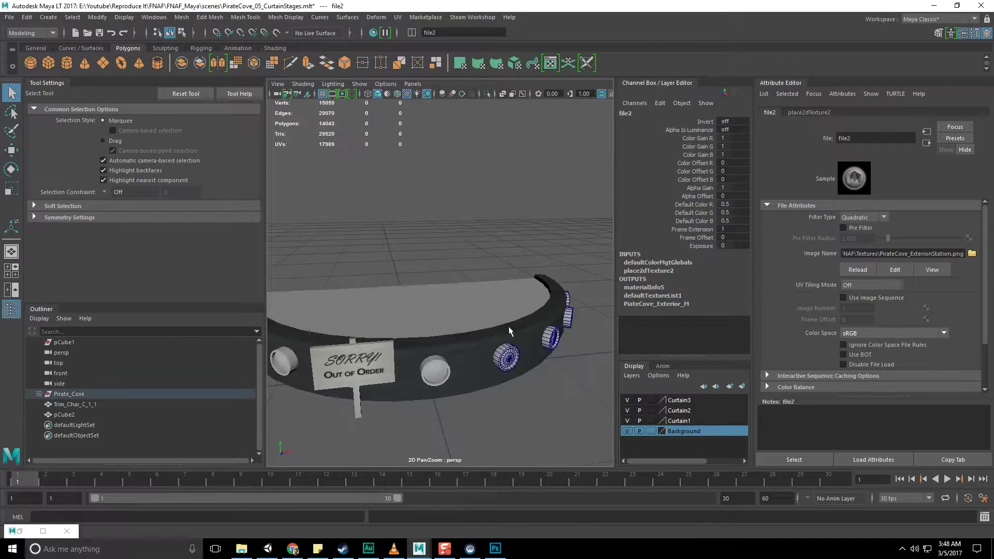
# - Assign the existing PiateCove_Exterior_M material to the curved PirateCove_Top piece
pyautogui.click(462, 205)
pyautogui.rightClick(461, 205)
pyautogui.moveTo(472, 477)
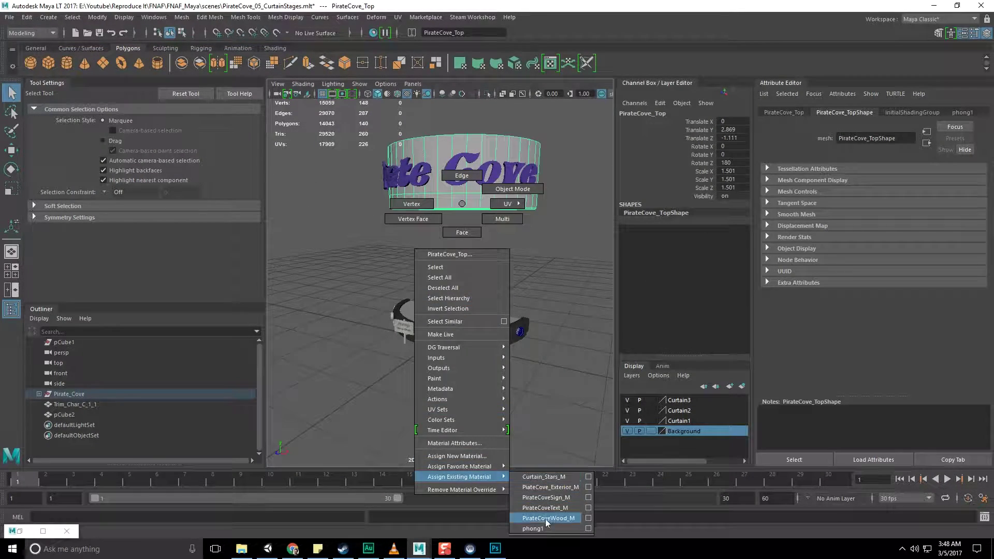
pyautogui.click(550, 489)
# - Examine how the dark grey texture maps onto the curved band behind the Pirate Cove lettering
pyautogui.scroll(3, 485, 258)
pyautogui.click(484, 259)
pyautogui.keyDown('alt'); pyautogui.moveTo(484, 258); pyautogui.dragTo(457, 239); pyautogui.keyUp('alt')
pyautogui.scroll(-3, 458, 239)
pyautogui.scroll(5, 445, 186)
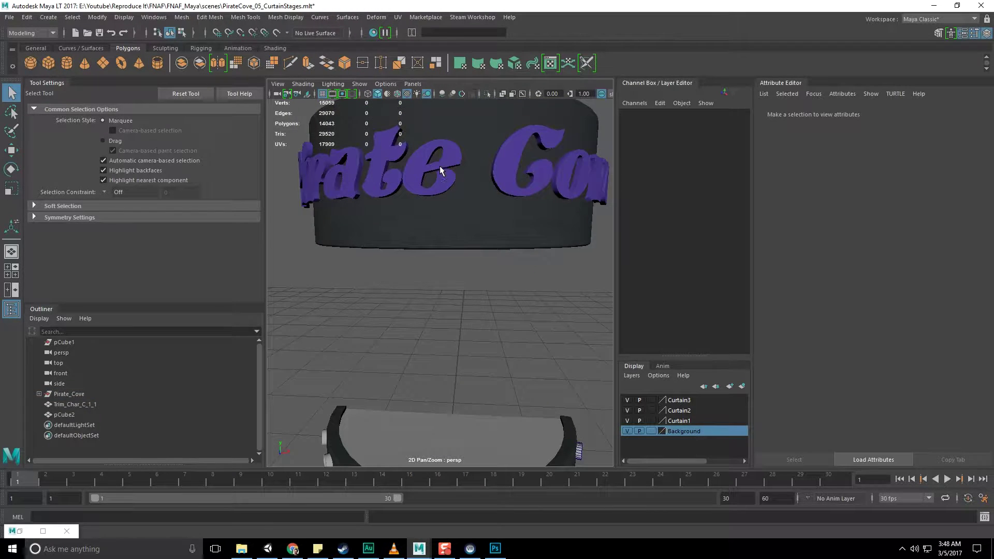
pyautogui.click(439, 167)
pyautogui.click(466, 296)
pyautogui.moveTo(463, 181)
pyautogui.keyDown('alt'); pyautogui.mouseDown()
pyautogui.moveTo(488, 188)
pyautogui.moveTo(471, 175)
pyautogui.mouseUp(); pyautogui.keyUp('alt')
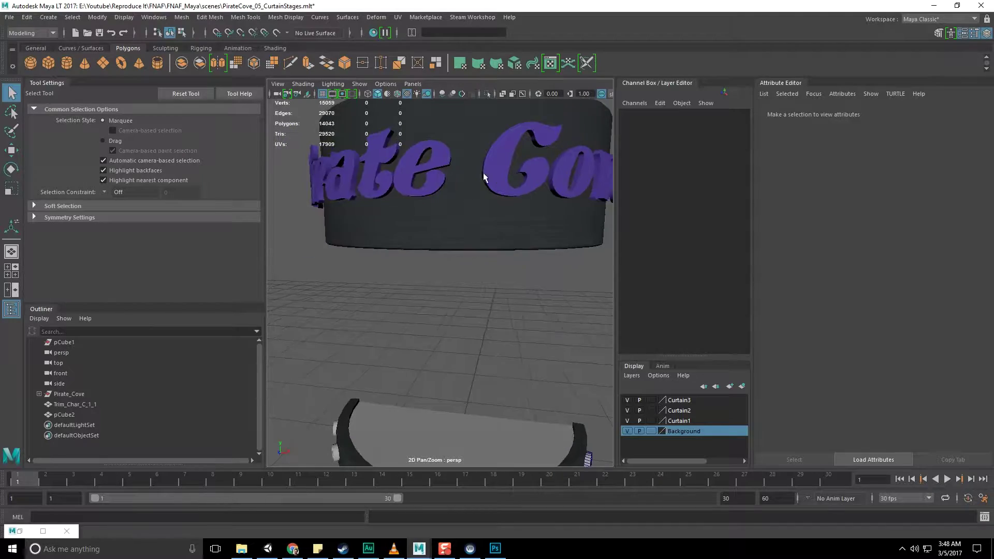
# - Apply a cylindrical UV projection to the curved top piece and the stage base's rim together
pyautogui.click(480, 192)
pyautogui.scroll(-4, 480, 193)
pyautogui.keyDown('alt'); pyautogui.moveTo(480, 193); pyautogui.dragTo(441, 194); pyautogui.keyUp('alt')
pyautogui.click(398, 17)
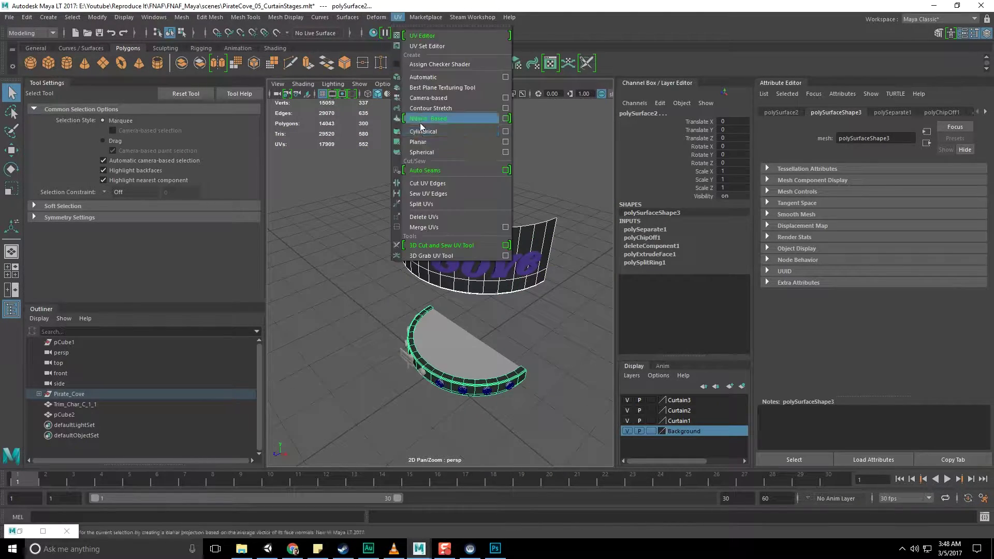
pyautogui.click(421, 119)
pyautogui.keyDown('alt'); pyautogui.moveTo(521, 330); pyautogui.dragTo(526, 353); pyautogui.keyUp('alt')
pyautogui.press('w')
pyautogui.keyDown('alt'); pyautogui.moveTo(410, 287); pyautogui.dragTo(444, 294); pyautogui.keyUp('alt')
pyautogui.press('t')
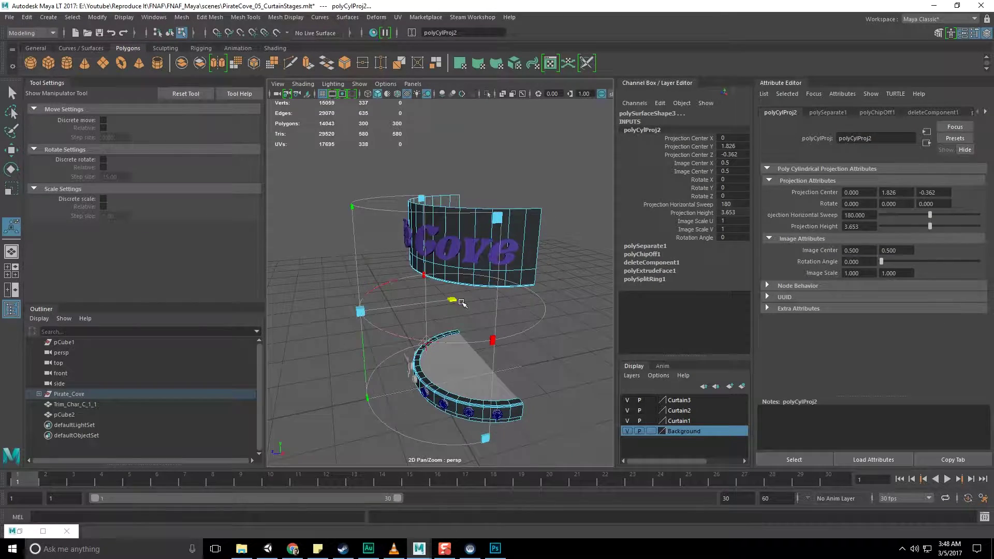
pyautogui.keyDown('alt'); pyautogui.moveTo(433, 316); pyautogui.dragTo(440, 255); pyautogui.keyUp('alt')
pyautogui.click(436, 351)
pyautogui.press('q')
pyautogui.press('F8')
# - Select the stage base's half-round floor surface
pyautogui.click(428, 293)
pyautogui.scroll(5, 429, 291)
pyautogui.scroll(-5, 441, 264)
pyautogui.click(446, 349)
pyautogui.scroll(5, 440, 332)
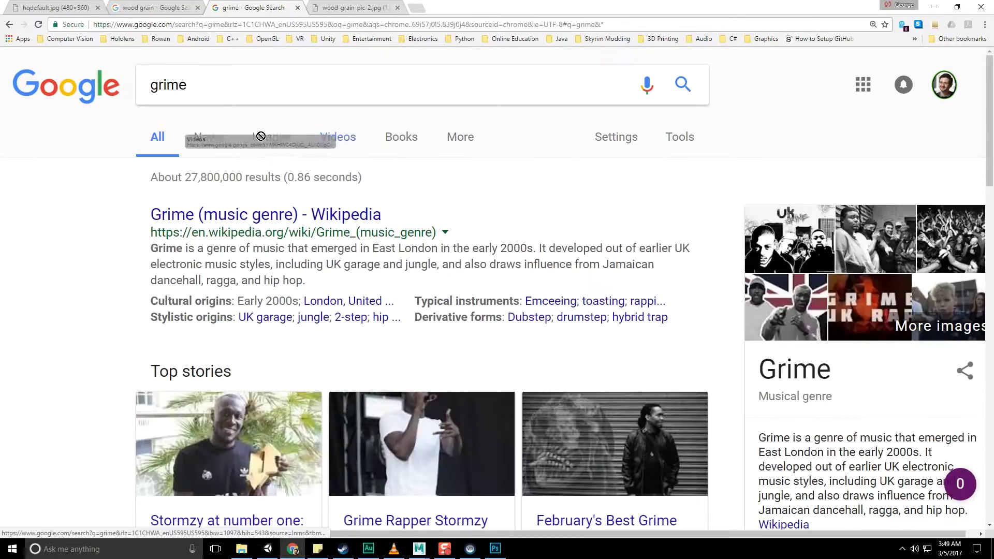
# - Search Google Images for "grime texture" in Chrome and copy the full-size brown Dirty Grunge Texture image
pyautogui.click(261, 136)
pyautogui.write('texture')
pyautogui.press('Return')
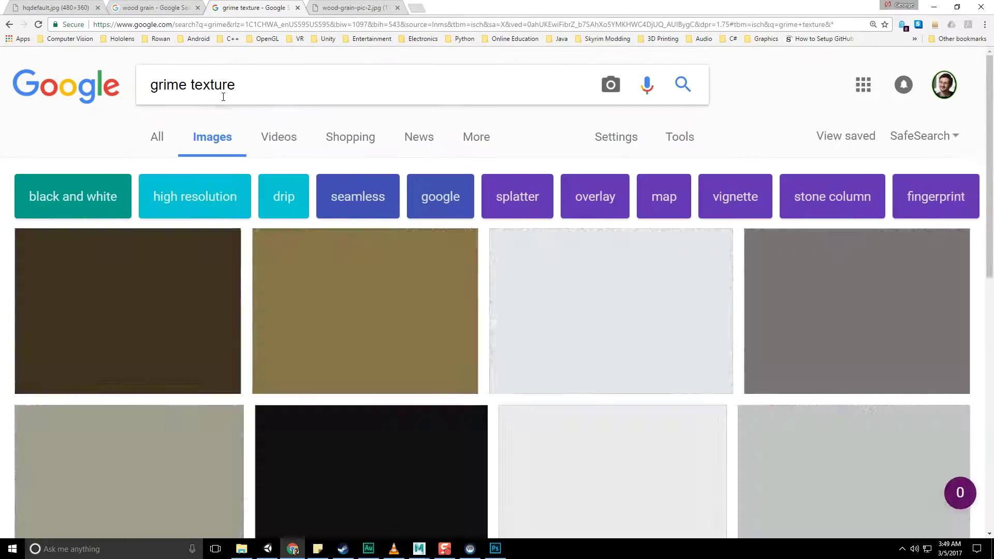
pyautogui.click(127, 311)
pyautogui.click(686, 271)
pyautogui.rightClick(446, 209)
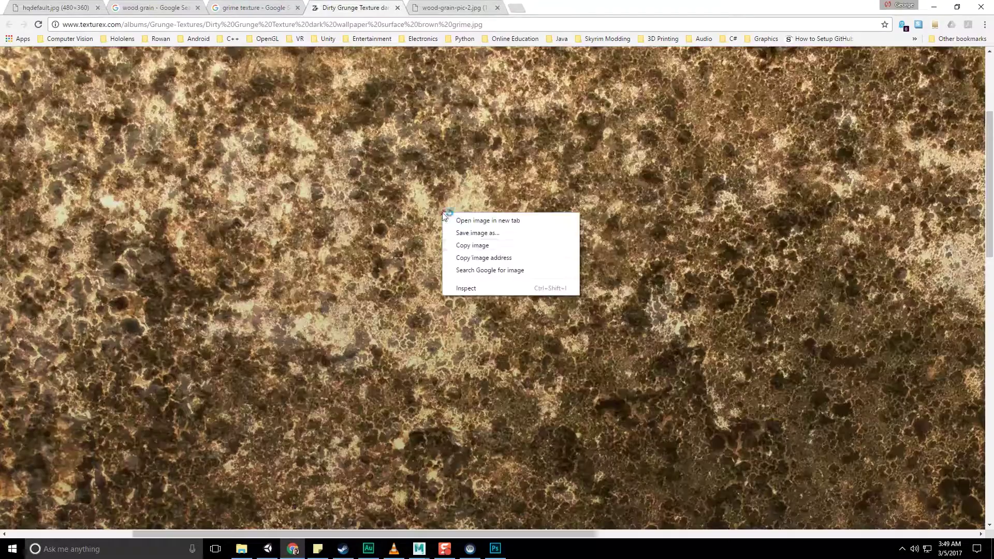
pyautogui.click(473, 243)
# - Paste the copied grunge image as a new layer in Photoshop's Untitled-1 document
pyautogui.click(495, 548)
pyautogui.hotkey('ctrl', 'v')
pyautogui.keyDown('alt'); pyautogui.scroll(-1, 407, 304); pyautogui.keyUp('alt')
pyautogui.press('v')
pyautogui.keyDown('alt'); pyautogui.scroll(-4, 407, 303); pyautogui.keyUp('alt')
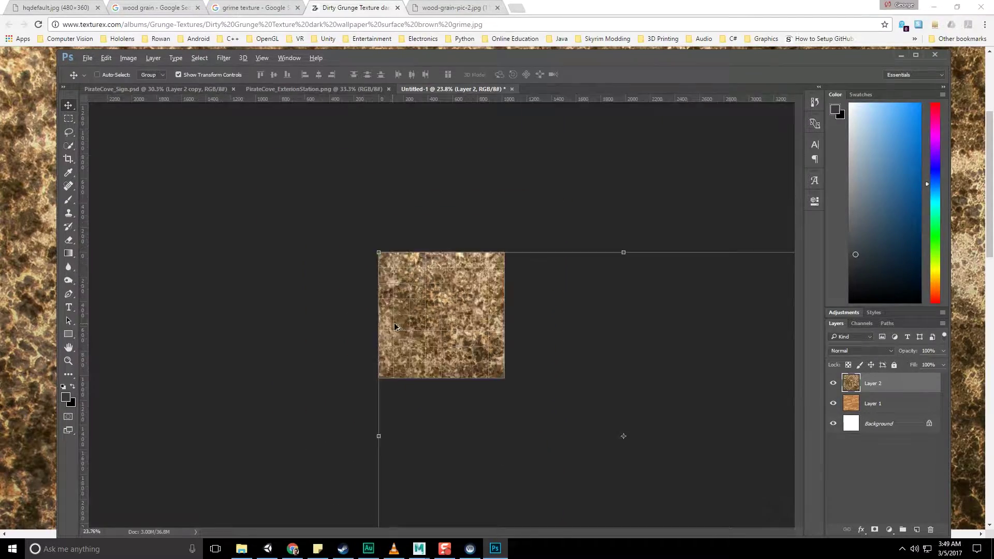
# - Scale the grunge layer to fit the canvas, about 25.81% wide and 34.41% high, and apply the transformation
pyautogui.moveTo(660, 471); pyautogui.dragTo(473, 348)
pyautogui.hotkey('ctrl', '+')
pyautogui.hotkey('ctrl', '+')
pyautogui.hotkey('ctrl', '+')
pyautogui.hotkey('ctrl', '+')
pyautogui.hotkey('ctrl', '+')
pyautogui.click(68, 105)
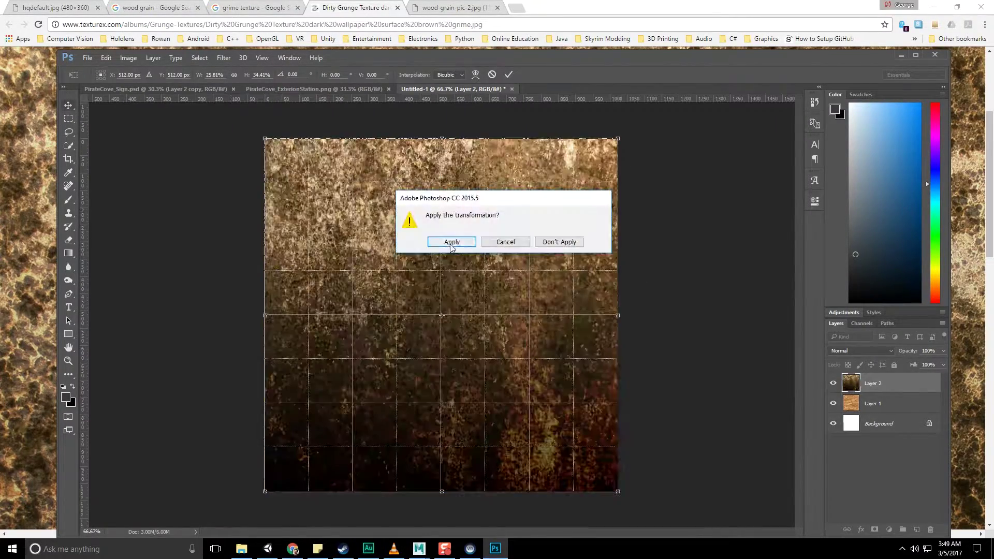
pyautogui.click(455, 243)
# - Check the half-round floor in Maya, then apply Photoshop's Polar Coordinates filter to the grunge layer as Rectangular to Polar
pyautogui.moveTo(419, 548)
pyautogui.click(462, 514)
pyautogui.scroll(-3, 420, 299)
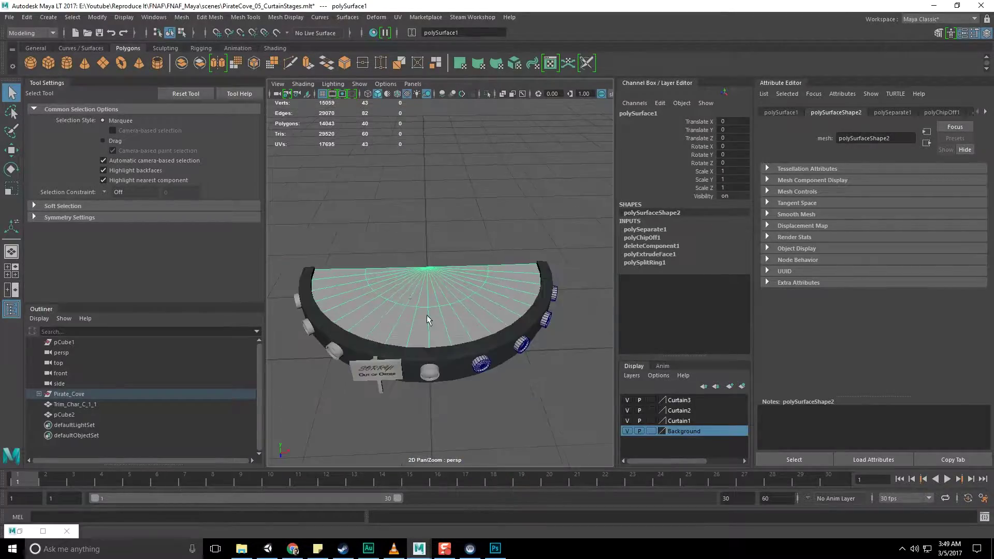
pyautogui.click(494, 548)
pyautogui.click(224, 58)
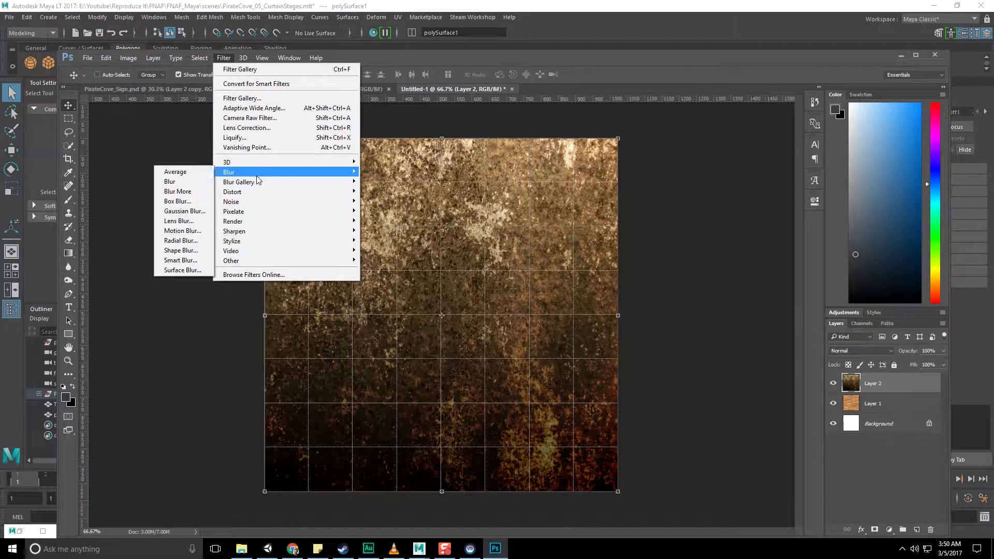
pyautogui.moveTo(249, 178)
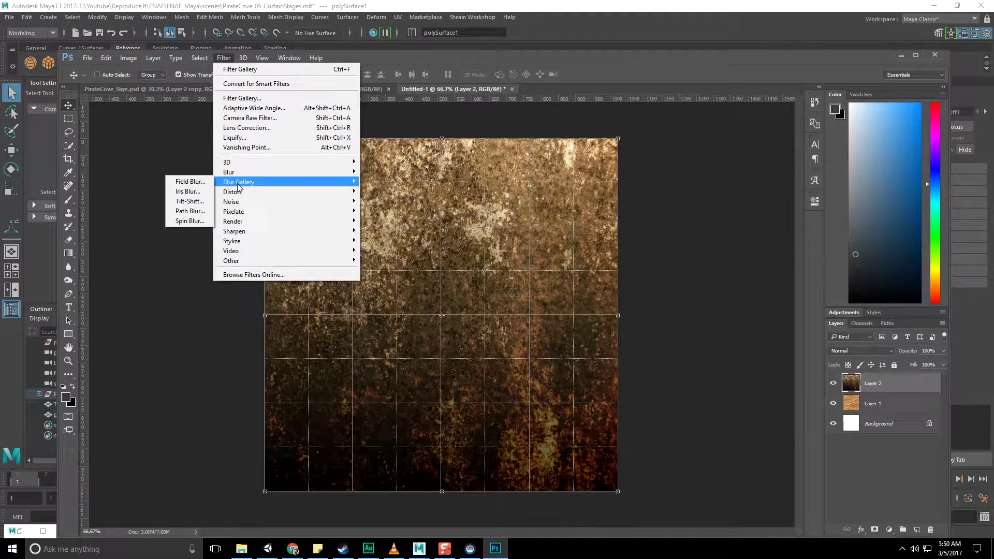
pyautogui.click(179, 211)
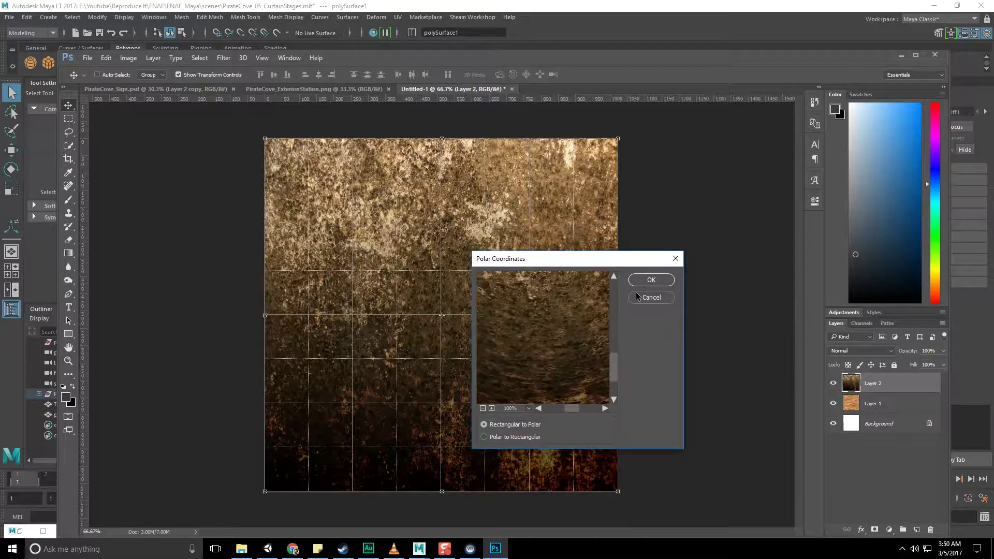
pyautogui.press('Return')
pyautogui.hotkey('ctrl', 'l')
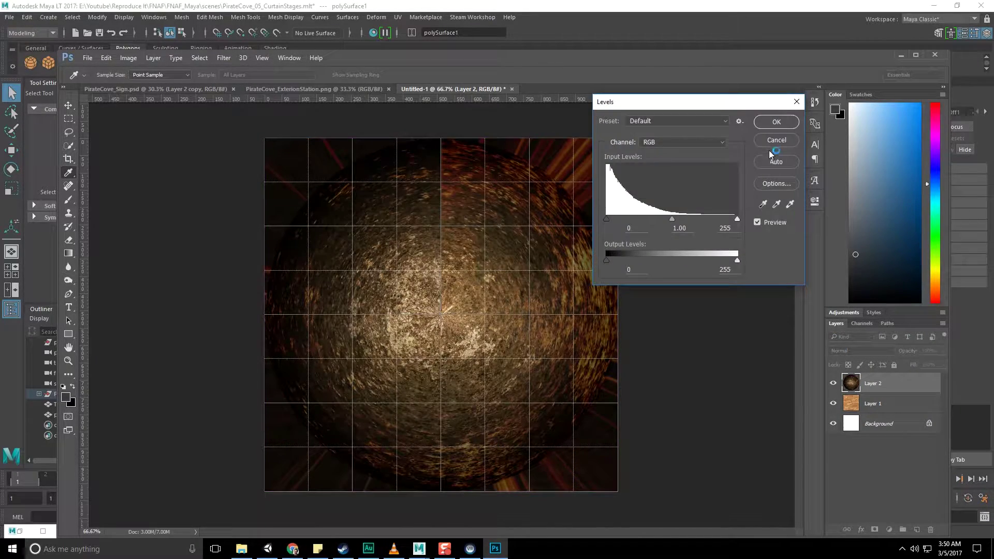
pyautogui.click(774, 142)
pyautogui.hotkey('ctrl', 'l')
pyautogui.click(773, 141)
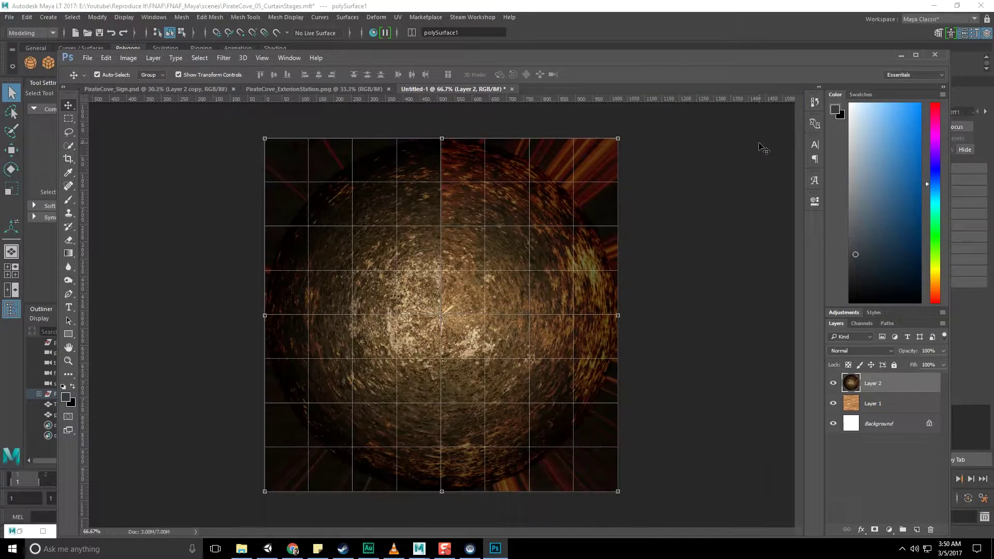
# - Hide the grid and heal the grunge layer's vertical seam from the upper edge to the centre with the Spot Healing Brush
pyautogui.hotkey('ctrl', "'")
pyautogui.click(73, 185)
pyautogui.click(90, 190)
pyautogui.moveTo(439, 168); pyautogui.dragTo(448, 243)
pyautogui.click(445, 290)
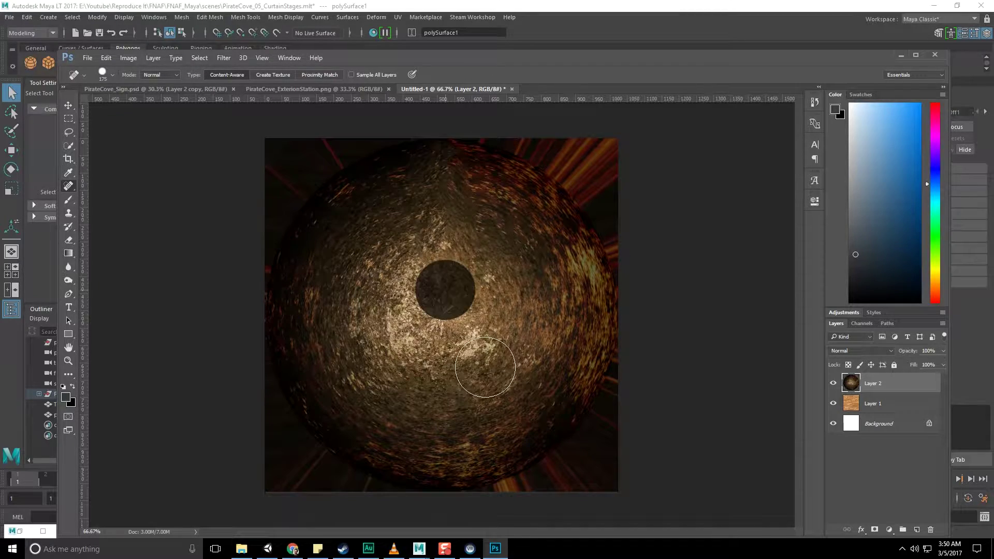
# - Set the grunge layer's blend mode to Darker Color and its opacity to 91%
pyautogui.click(879, 352)
pyautogui.click(859, 401)
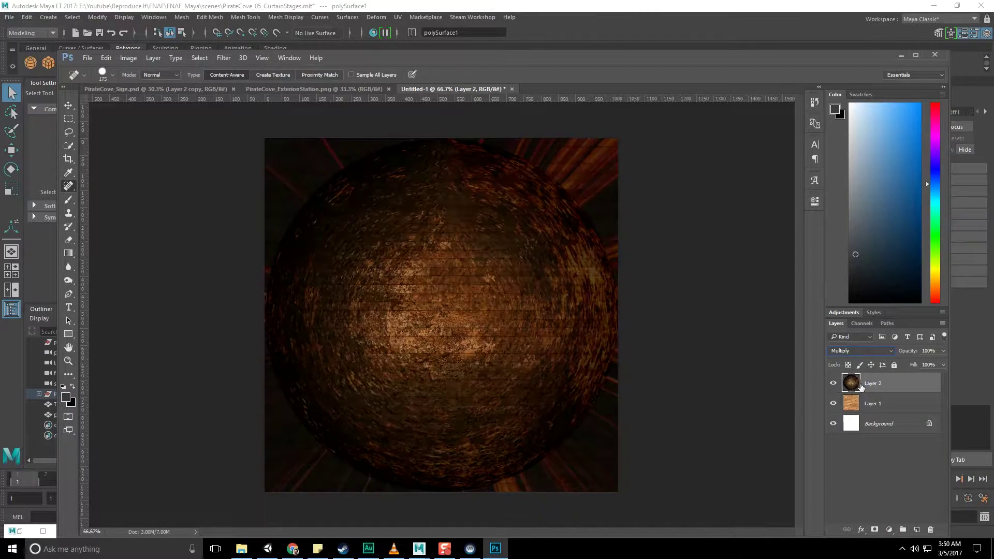
pyautogui.moveTo(921, 363); pyautogui.dragTo(937, 365)
# - Add a layer mask to the grunge layer and fill it with a radial gradient, black at the centre and white outside
pyautogui.hotkey('ctrl', 'a')
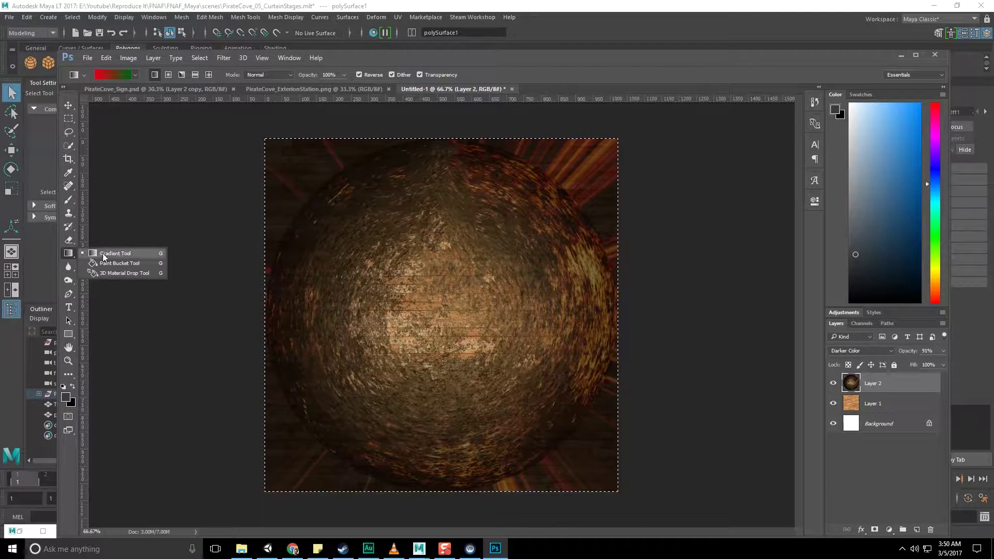
pyautogui.click(169, 76)
pyautogui.click(135, 75)
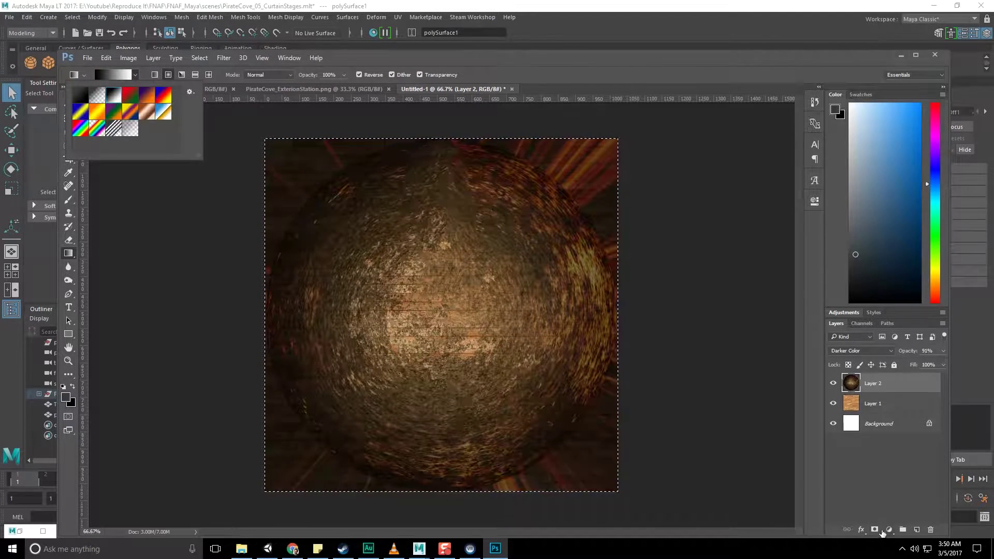
pyautogui.click(877, 530)
pyautogui.hotkey('ctrl', "'")
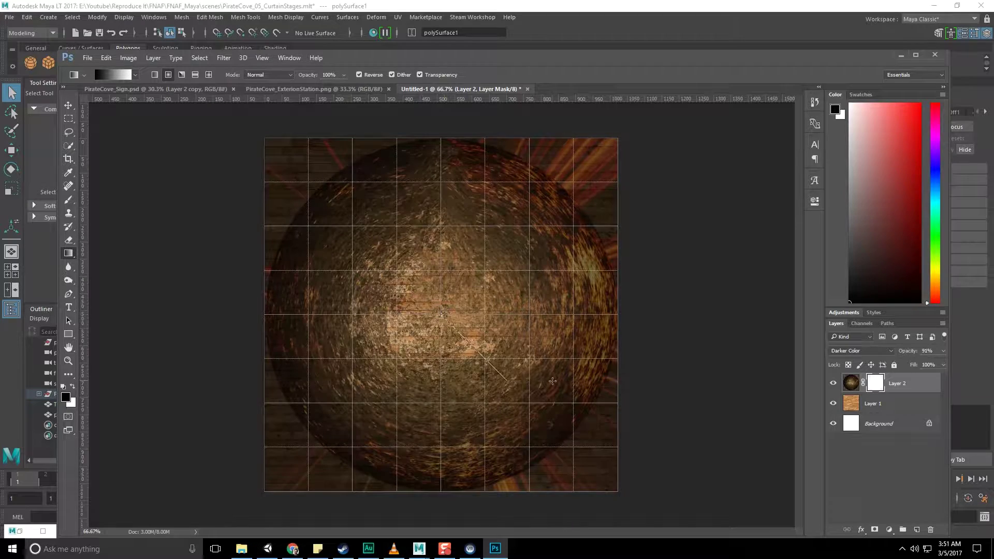
pyautogui.moveTo(552, 381); pyautogui.dragTo(552, 381)
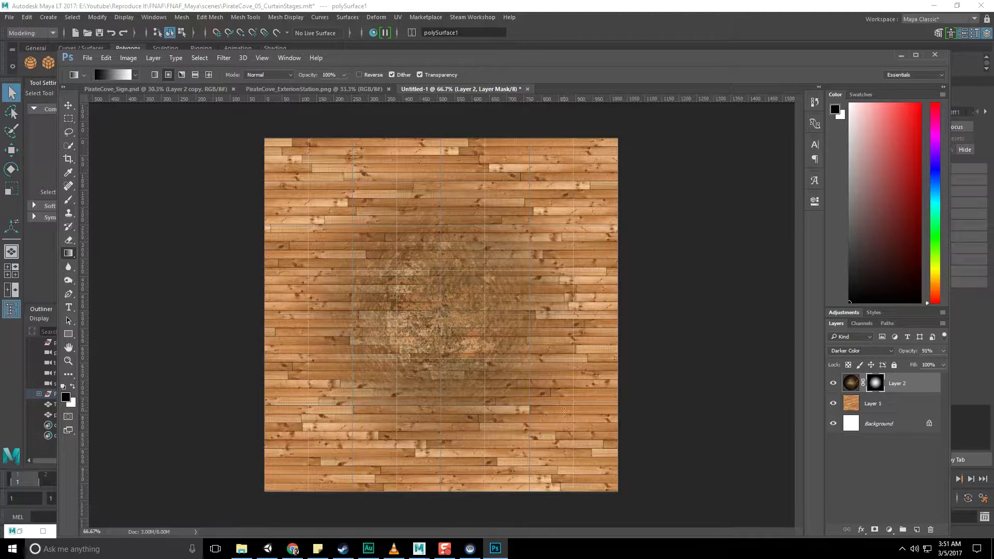
pyautogui.hotkey('ctrl', 'i')
pyautogui.moveTo(591, 450); pyautogui.dragTo(610, 452)
# - Set the grunge layer's opacity to 65% and try out the blend modes, settling on Multiply
pyautogui.click(943, 350)
pyautogui.moveTo(938, 364); pyautogui.dragTo(925, 365)
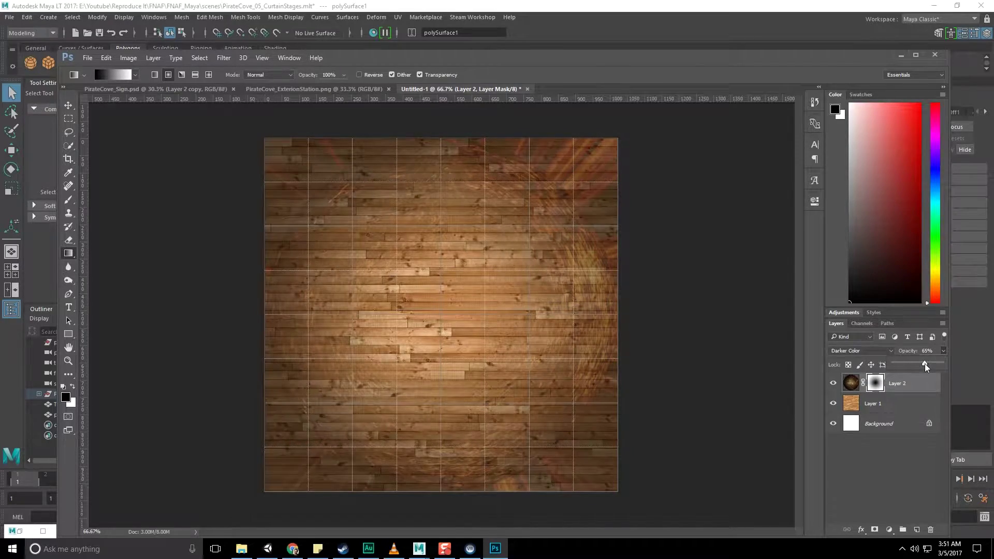
pyautogui.click(860, 351)
pyautogui.click(859, 427)
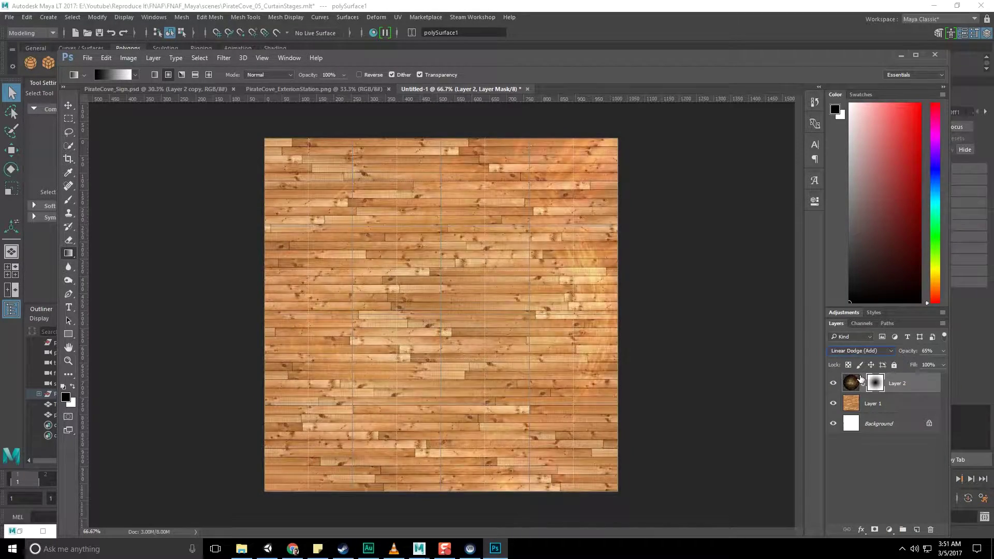
pyautogui.press('Down')
pyautogui.press('Down')
pyautogui.press('Down')
pyautogui.press('Down')
pyautogui.press('Down')
pyautogui.press('Down')
pyautogui.press('Down')
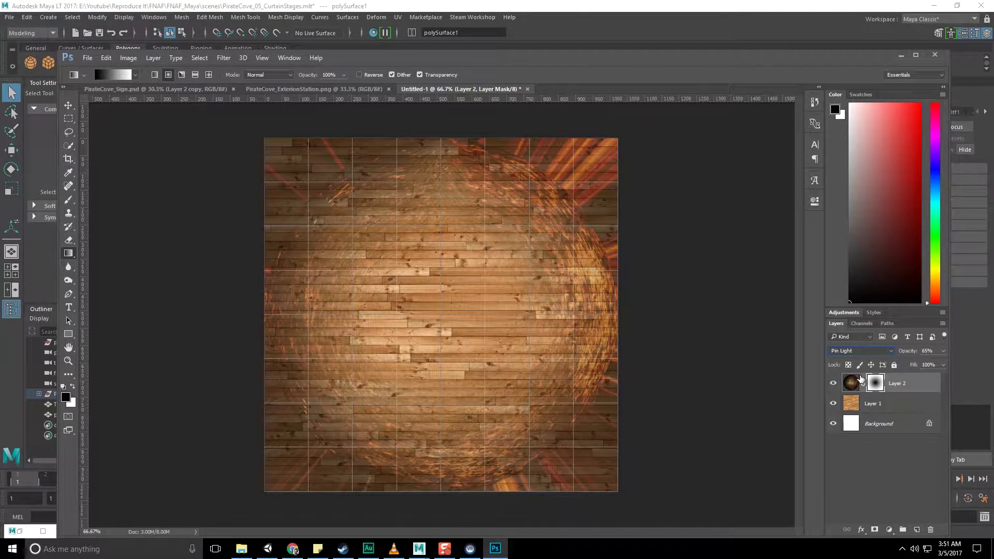
pyautogui.press('Up')
pyautogui.press('Up')
pyautogui.press('Up')
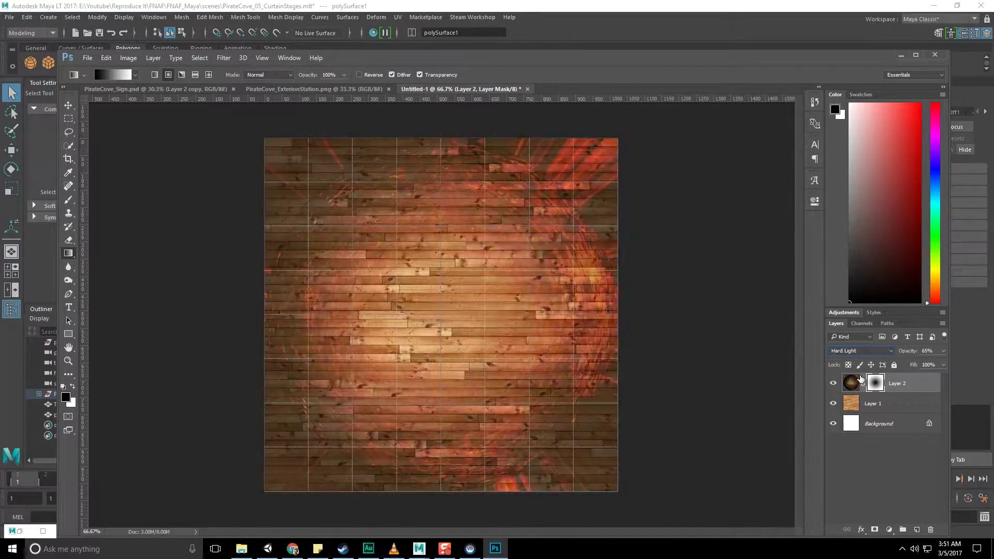
pyautogui.press('Up')
pyautogui.press('Up')
pyautogui.press('Up')
pyautogui.press('Up')
pyautogui.press('Up')
pyautogui.press('Up')
pyautogui.press('Up')
pyautogui.press('Up')
pyautogui.press('Up')
pyautogui.press('Up')
pyautogui.press('Up')
pyautogui.press('Up')
pyautogui.press('Up')
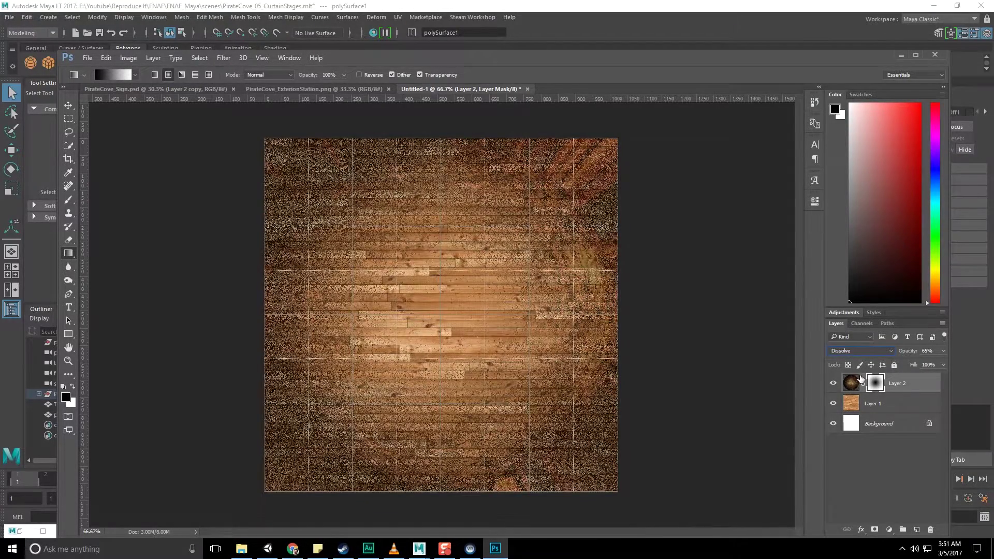
pyautogui.press('Down')
pyautogui.press('Down')
# - Desaturate the grunge layer's image with a Hue/Saturation adjustment and deselect the layer
pyautogui.click(856, 383)
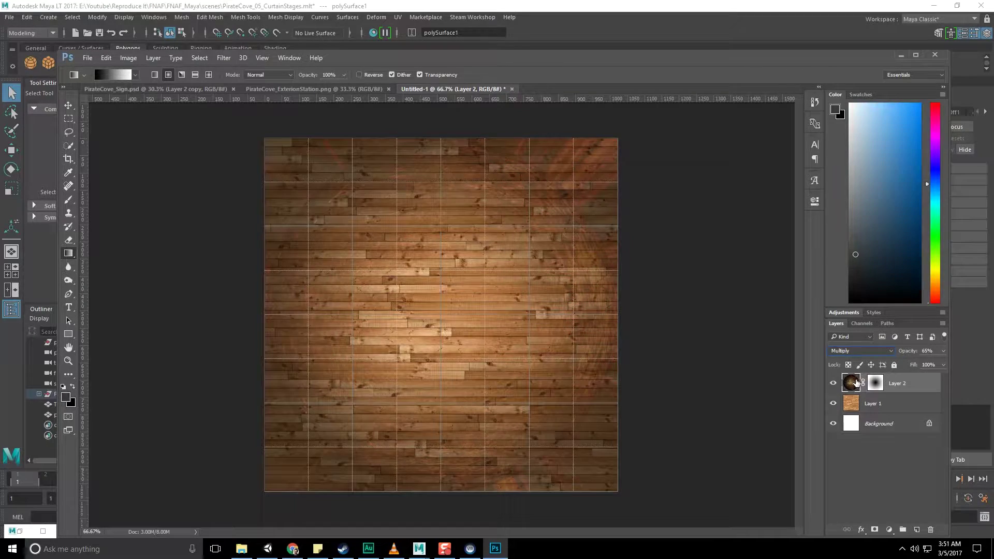
pyautogui.hotkey('ctrl', 'u')
pyautogui.click(743, 140)
pyautogui.click(899, 453)
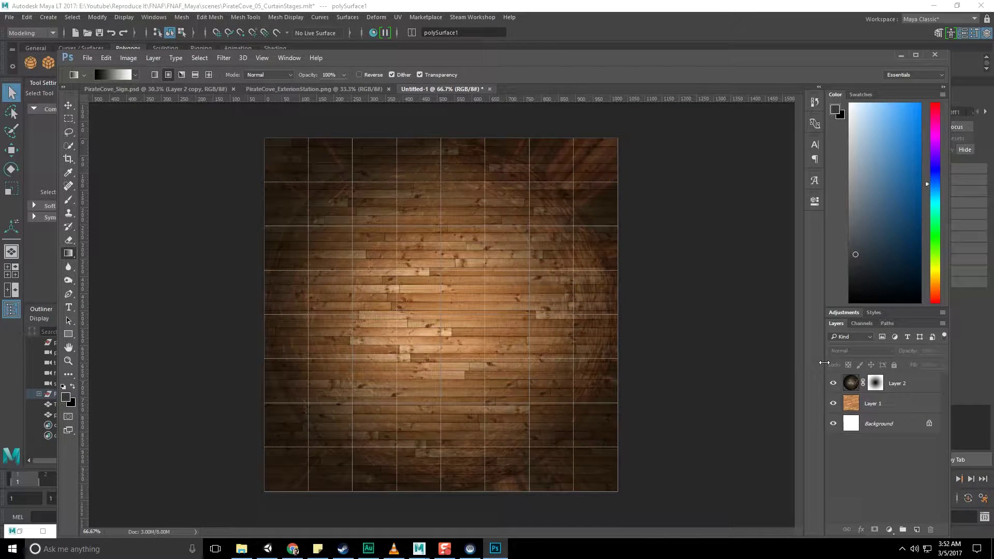
# - Save a PNG copy of the wood texture as PirateCove_Floor in the Textures folder
pyautogui.click(88, 57)
pyautogui.click(119, 179)
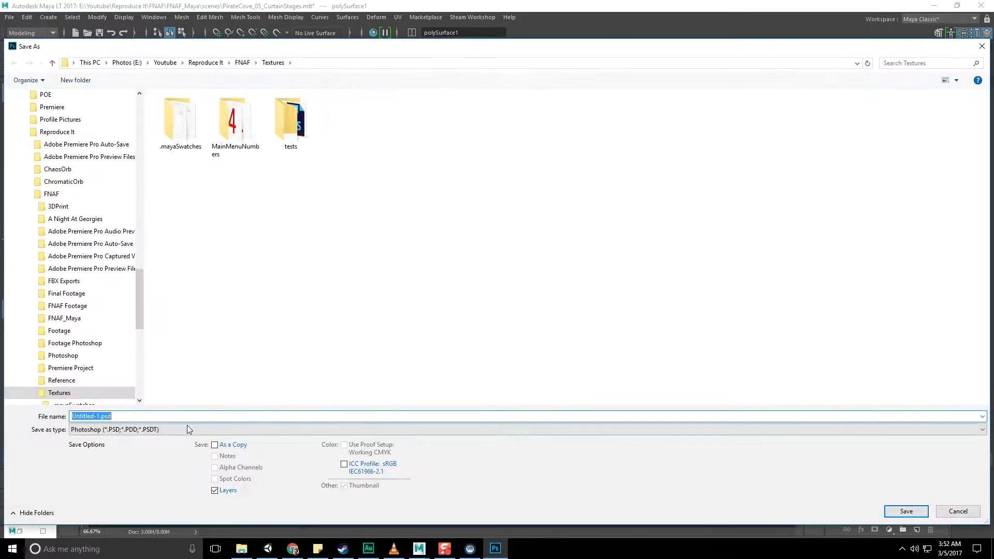
pyautogui.click(154, 429)
pyautogui.click(129, 416)
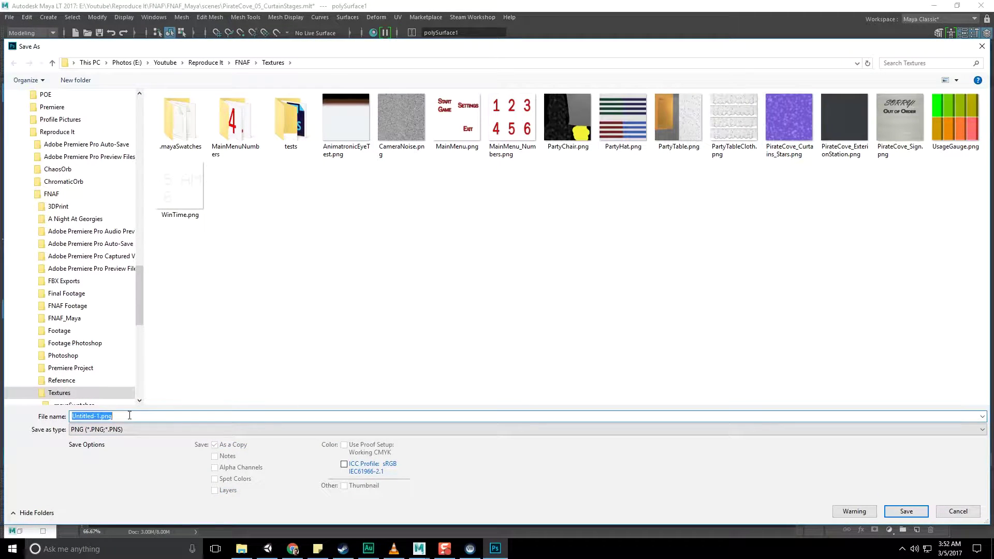
pyautogui.write('PirateCove_Floor')
pyautogui.press('Return')
pyautogui.press('Return')
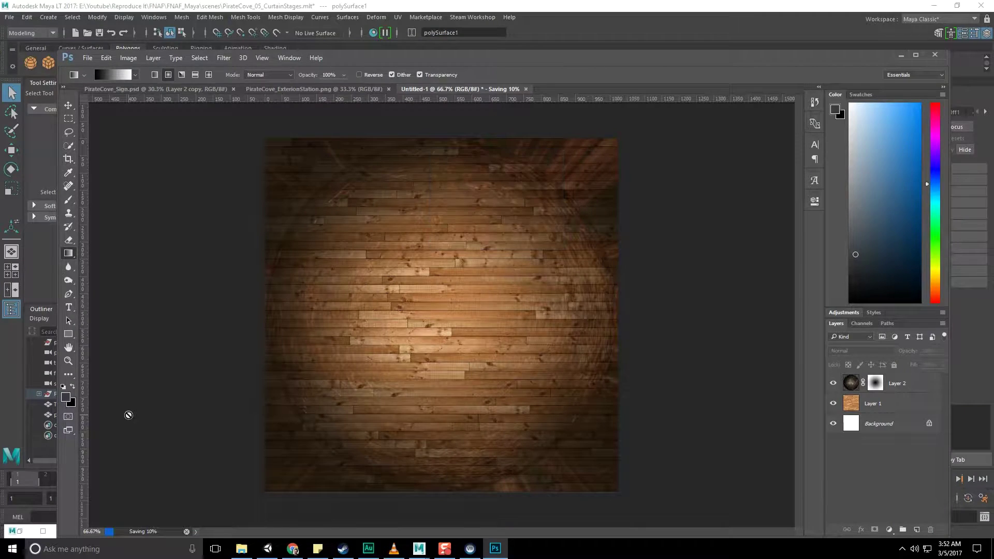
# - Brighten the grunge layer by lowering the white input level in Levels, and set the layer's opacity to 93%
pyautogui.click(853, 388)
pyautogui.hotkey('ctrl', 'l')
pyautogui.moveTo(736, 218); pyautogui.dragTo(663, 220)
pyautogui.click(780, 124)
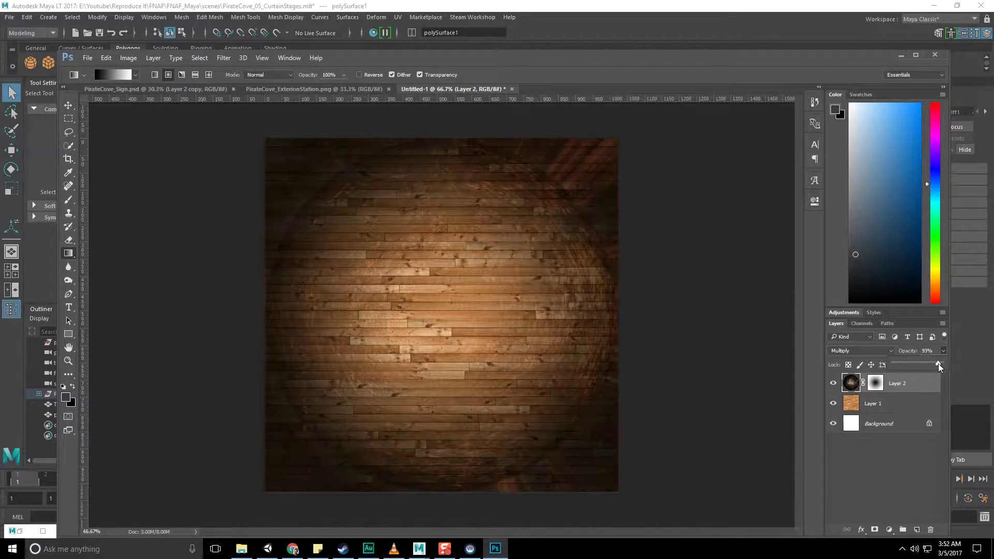
# - Save the adjusted texture as a PNG over PirateCove_Floor.png in the FNAF Textures folder
pyautogui.click(88, 58)
pyautogui.click(104, 151)
pyautogui.click(122, 431)
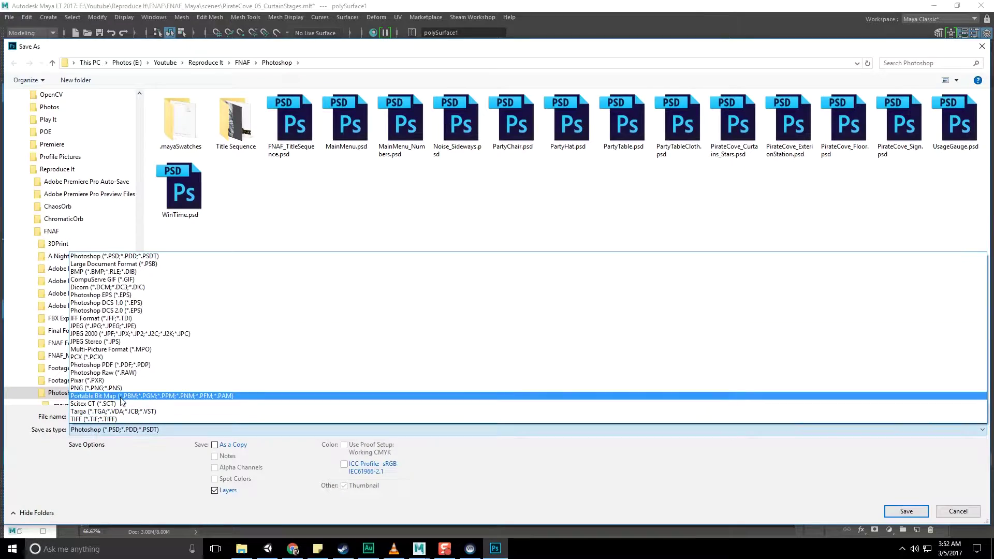
pyautogui.click(121, 388)
pyautogui.click(241, 64)
pyautogui.doubleClick(193, 266)
pyautogui.doubleClick(895, 127)
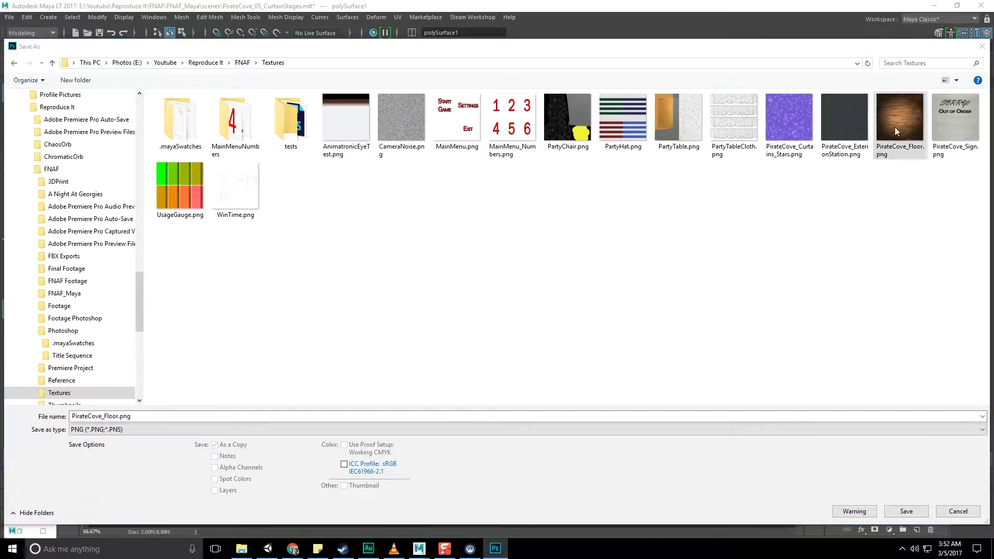
pyautogui.click(520, 280)
pyautogui.click(533, 177)
# - Switch to Maya and delete the construction history of the half-round floor surface
pyautogui.click(897, 58)
pyautogui.moveTo(464, 281); pyautogui.dragTo(516, 491, button='right')
pyautogui.keyDown('alt'); pyautogui.moveTo(518, 332); pyautogui.dragTo(484, 326); pyautogui.keyUp('alt')
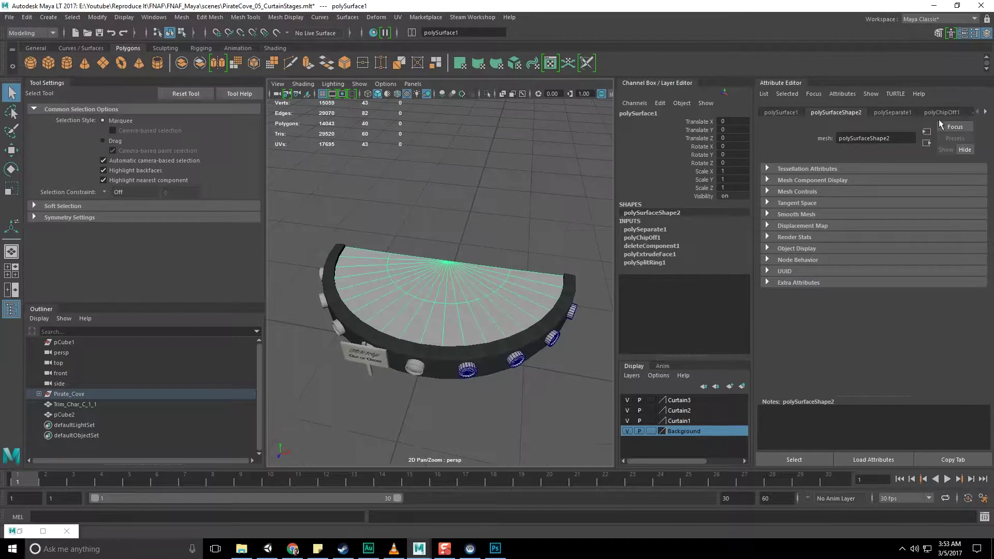
pyautogui.click(27, 18)
pyautogui.moveTo(62, 149)
pyautogui.click(194, 150)
# - Connect a File texture using PirateCove_Floor.png to the Color attribute of the PirateCoveWood_M material
pyautogui.click(900, 112)
pyautogui.click(969, 231)
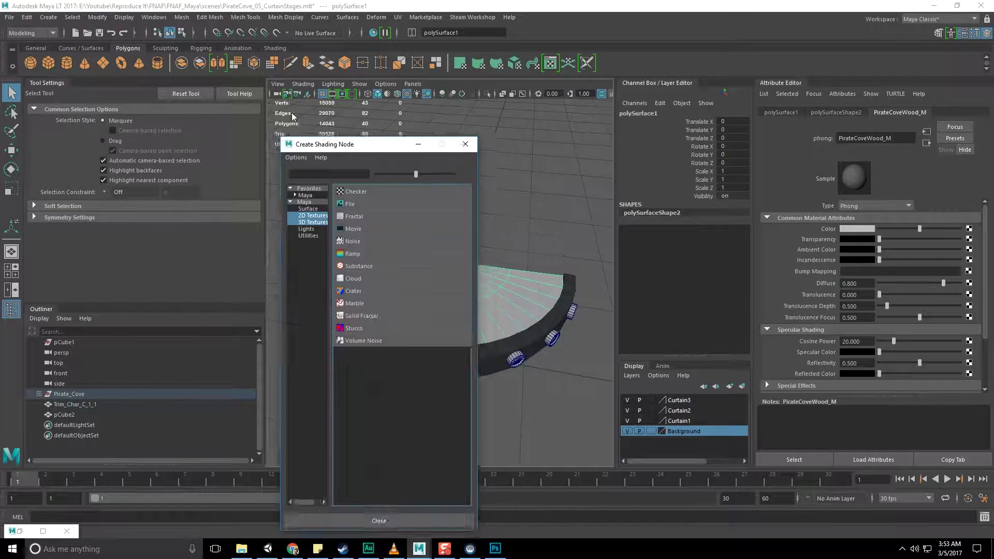
pyautogui.click(455, 213)
pyautogui.click(972, 254)
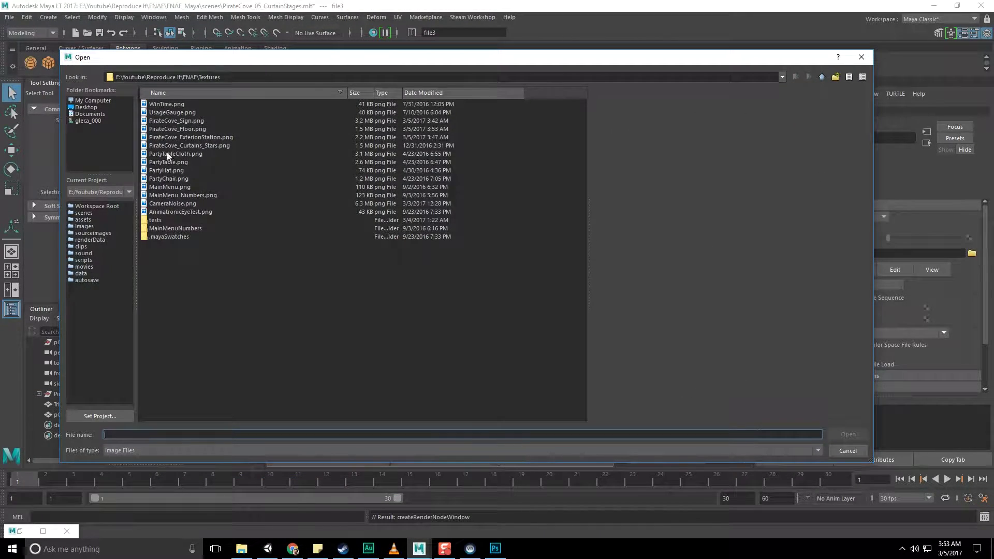
pyautogui.doubleClick(186, 129)
# - Apply planar UV mapping to the half-round floor, projected from the Y axis
pyautogui.click(435, 290)
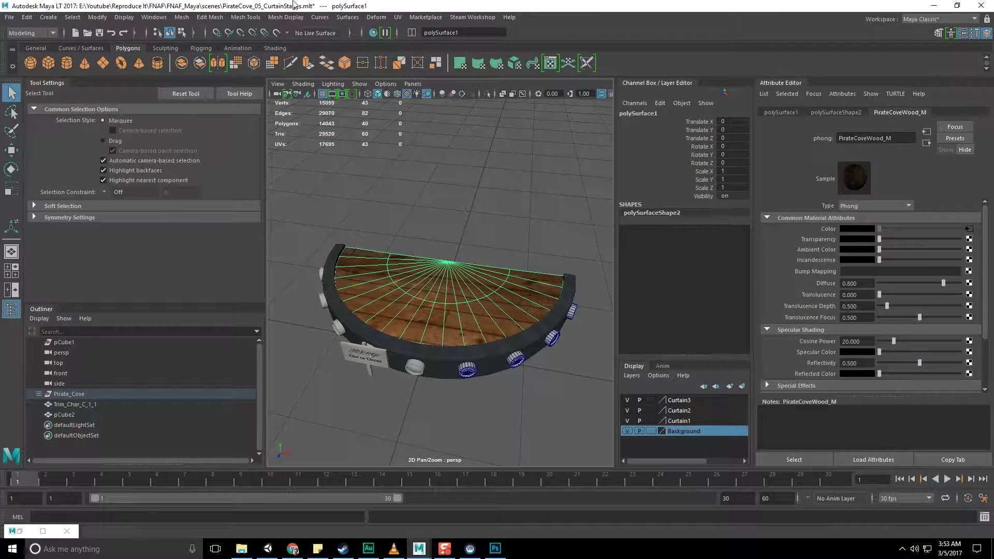
pyautogui.click(397, 18)
pyautogui.click(446, 140)
pyautogui.click(398, 17)
pyautogui.click(507, 136)
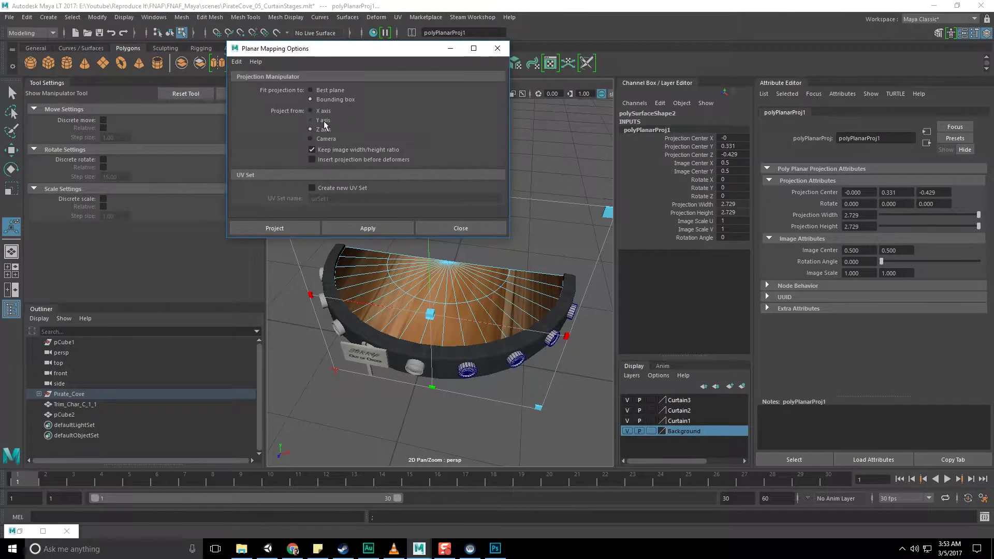
pyautogui.click(368, 227)
pyautogui.click(460, 228)
# - Select the floor's UV shell in the UV Editor and move it down into the lower half of the texture
pyautogui.click(154, 17)
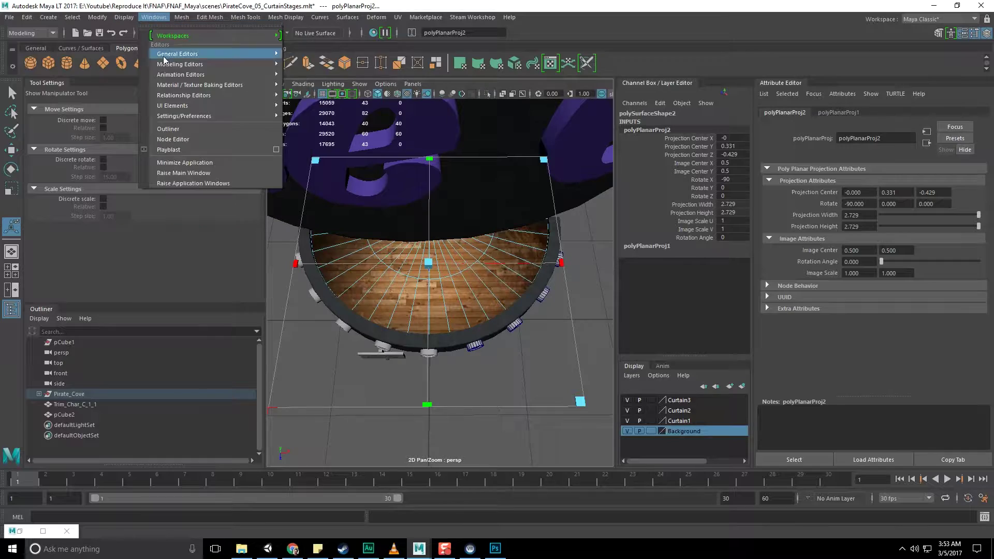
pyautogui.moveTo(180, 54)
pyautogui.click(308, 83)
pyautogui.moveTo(327, 207); pyautogui.dragTo(370, 254, button='right')
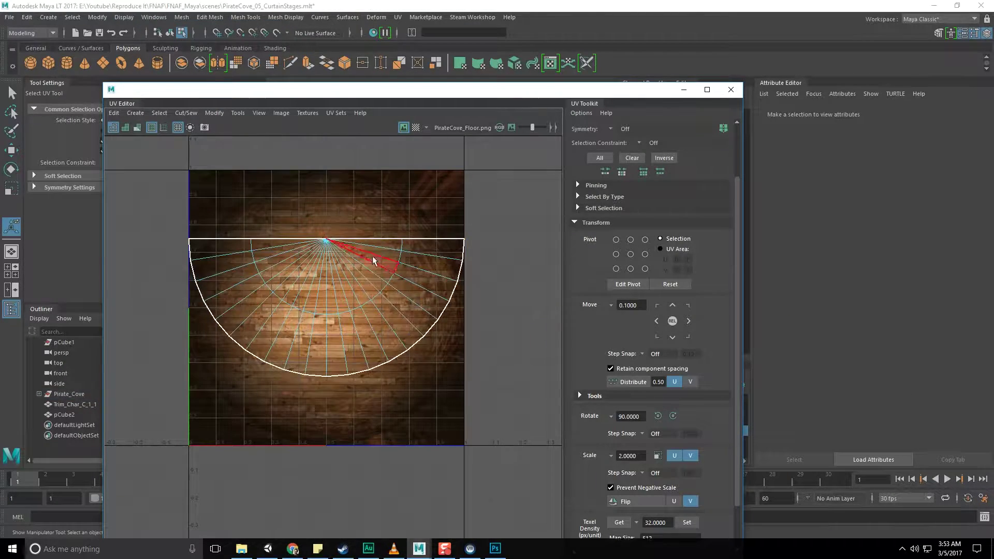
pyautogui.click(357, 296)
pyautogui.press('w')
pyautogui.moveTo(327, 206); pyautogui.dragTo(327, 271)
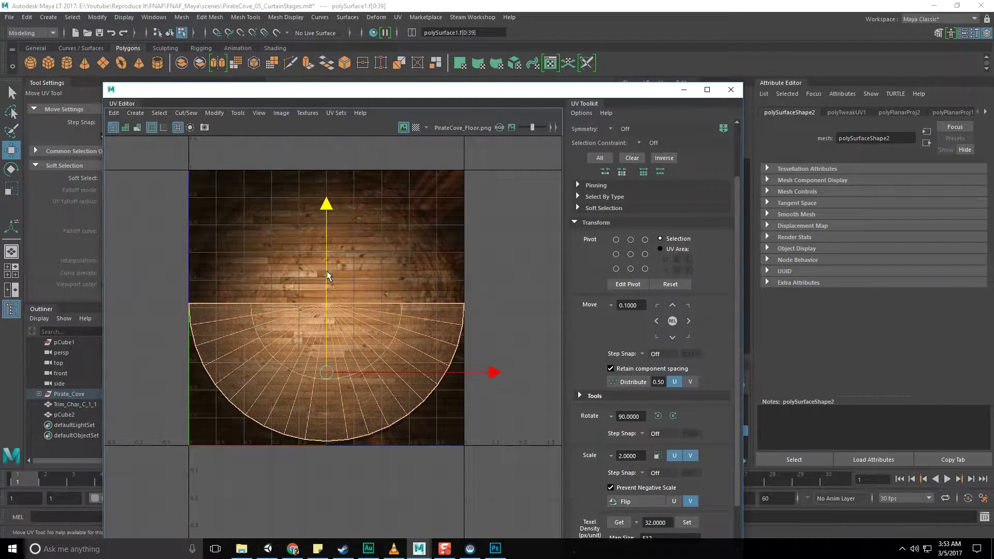
# - Scale the floor's UV shell slightly smaller to sit inside the texture bounds, and return to object selection in the viewport
pyautogui.press('r')
pyautogui.moveTo(325, 363); pyautogui.dragTo(322, 362)
pyautogui.press('w')
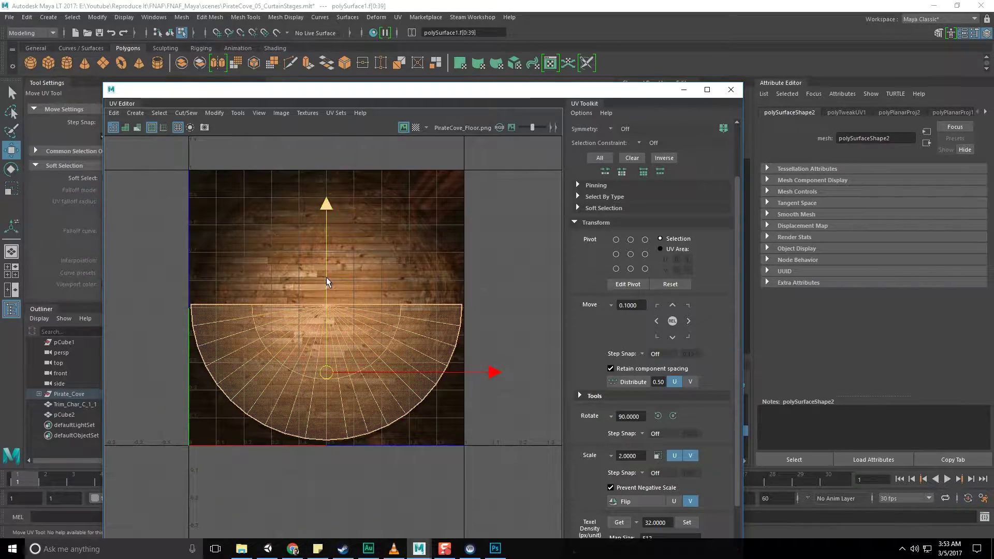
pyautogui.click(730, 89)
pyautogui.press('F8')
pyautogui.scroll(3, 544, 235)
pyautogui.press('F8')
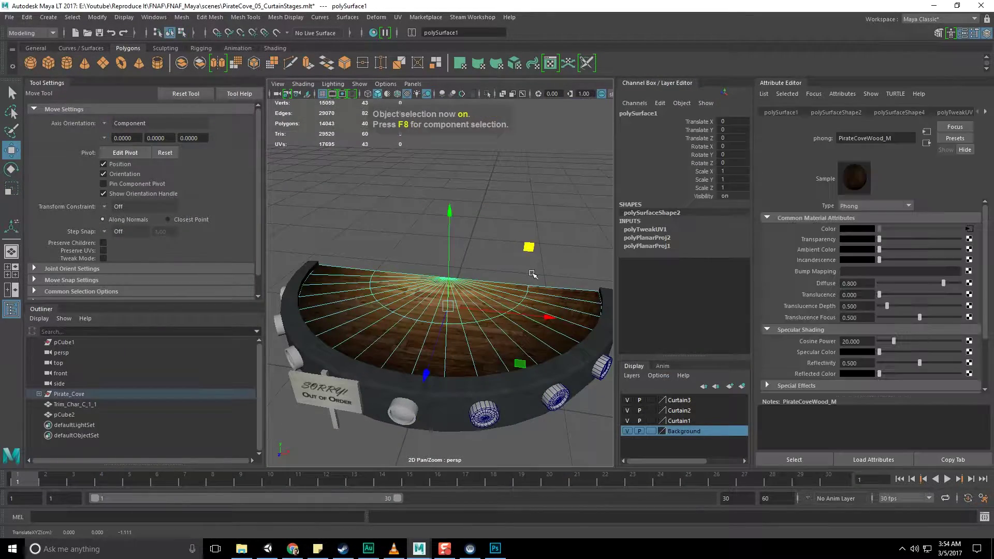
# - Select the loop of top faces along the stage's curved rim and apply planar UV mapping projected from the Y axis
pyautogui.press('F8')
pyautogui.press('F8')
pyautogui.keyDown('alt'); pyautogui.moveTo(511, 243); pyautogui.dragTo(489, 328); pyautogui.keyUp('alt')
pyautogui.click(449, 407)
pyautogui.keyDown('alt'); pyautogui.moveTo(449, 406); pyautogui.dragTo(441, 348); pyautogui.keyUp('alt')
pyautogui.moveTo(441, 342); pyautogui.dragTo(478, 327, button='right')
pyautogui.click(458, 344)
pyautogui.keyDown('shift'); pyautogui.doubleClick(424, 342); pyautogui.keyUp('shift')
pyautogui.keyDown('ctrl'); pyautogui.rightClick(425, 342); pyautogui.keyUp('ctrl')
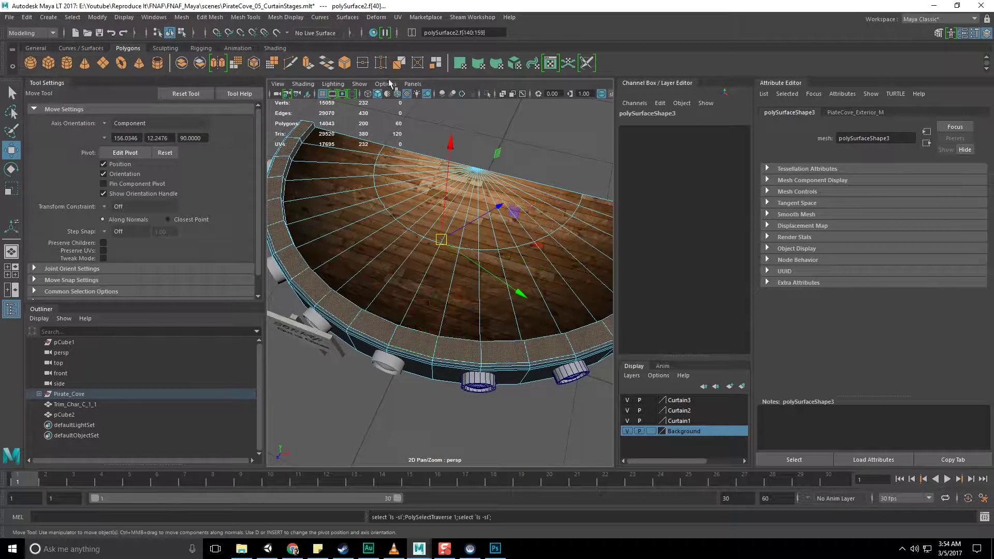
pyautogui.click(397, 17)
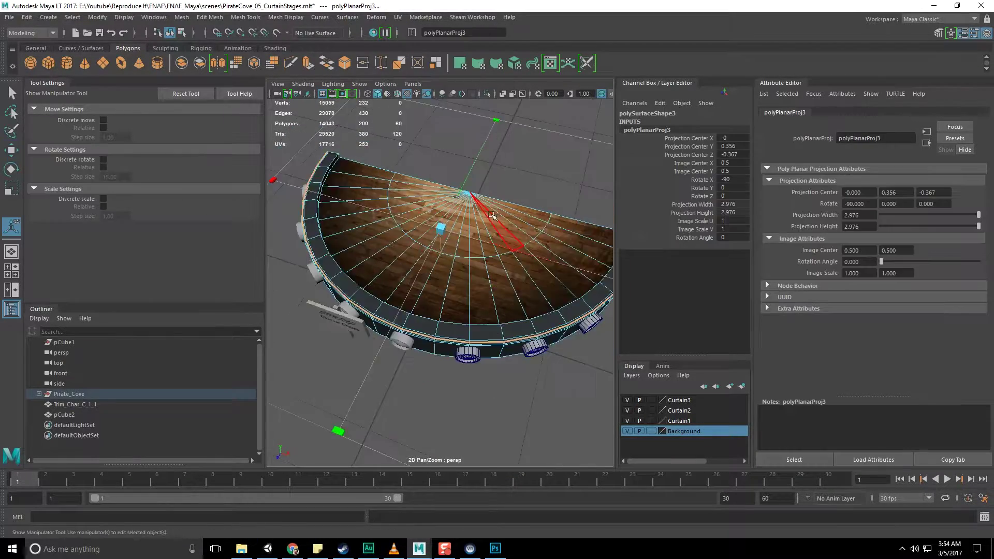
pyautogui.keyDown('alt'); pyautogui.moveTo(437, 228); pyautogui.dragTo(471, 222); pyautogui.keyUp('alt')
# - Select the underside faces of PirateCove_Top, apply planar UV mapping to them, and return to object selection with nothing selected
pyautogui.keyDown('shift'); pyautogui.rightClick(447, 217); pyautogui.keyUp('shift')
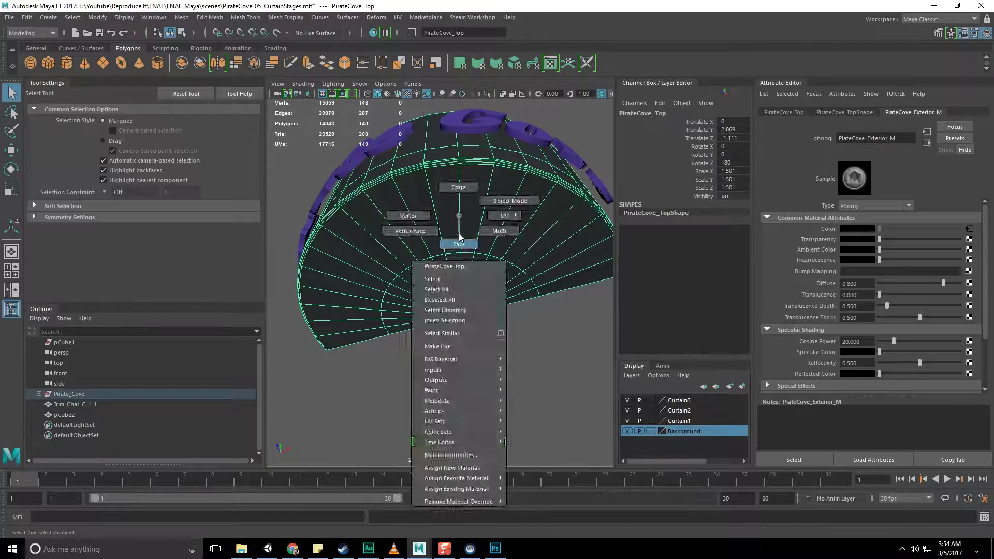
pyautogui.keyDown('ctrl'); pyautogui.moveTo(446, 217); pyautogui.dragTo(500, 200, button='right'); pyautogui.keyUp('ctrl')
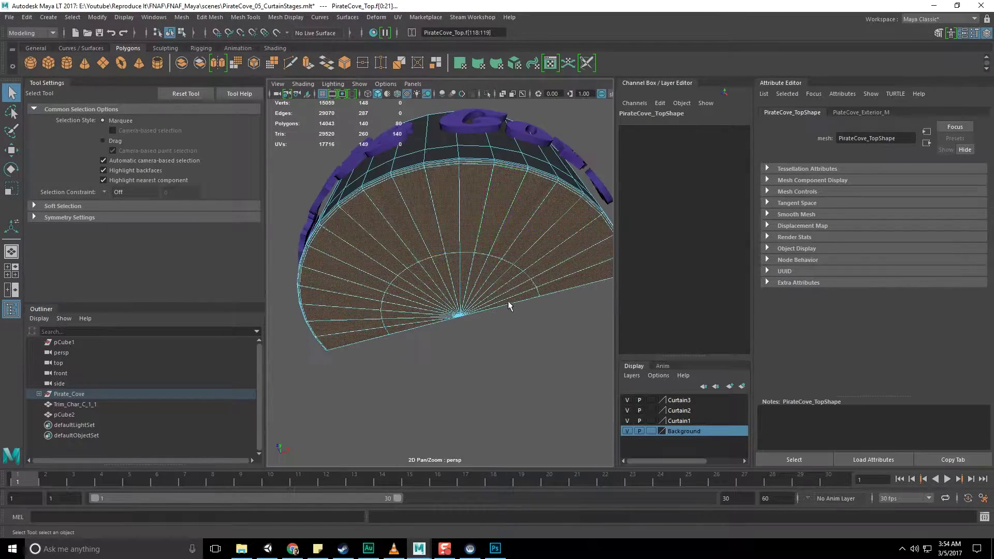
pyautogui.click(398, 17)
pyautogui.click(427, 141)
pyautogui.press('q')
pyautogui.press('F8')
pyautogui.click(510, 353)
pyautogui.scroll(-4, 447, 298)
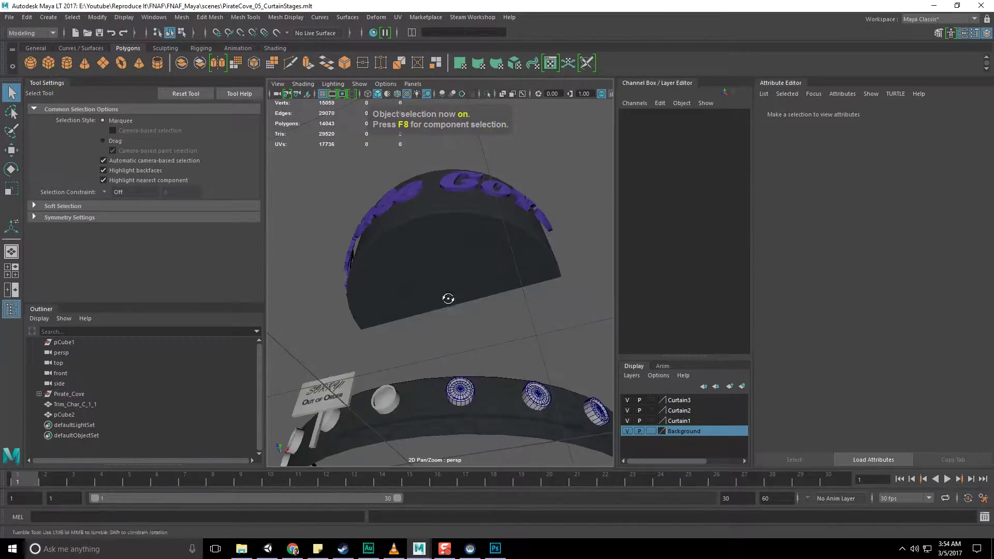
# - Unhide all hidden objects so the curtains show between the stage and its top
pyautogui.keyDown('alt'); pyautogui.moveTo(447, 298); pyautogui.dragTo(463, 344); pyautogui.keyUp('alt')
pyautogui.keyDown('alt'); pyautogui.moveTo(463, 344); pyautogui.dragTo(489, 329, button='middle'); pyautogui.keyUp('alt')
pyautogui.scroll(-3, 489, 329)
pyautogui.click(98, 18)
pyautogui.moveTo(124, 17)
pyautogui.moveTo(140, 82)
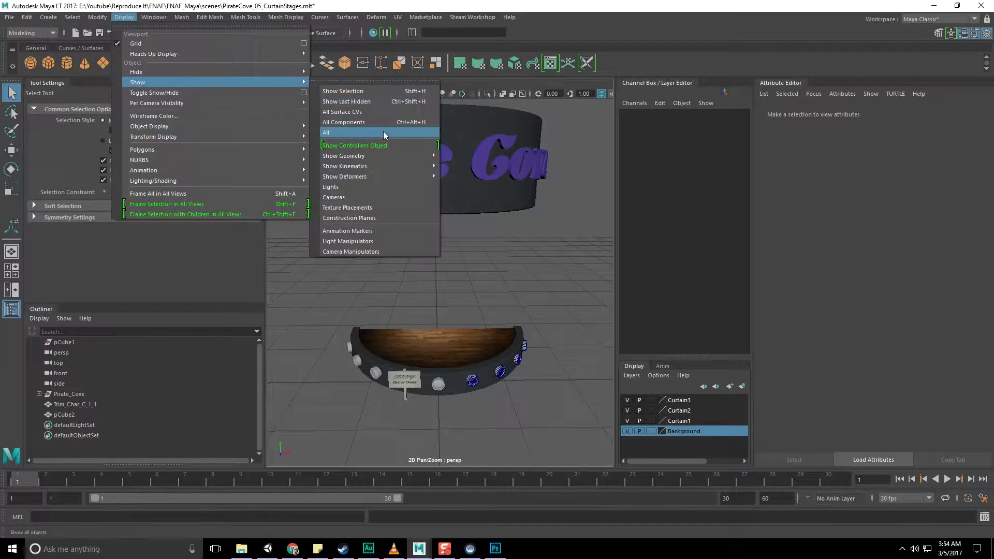
pyautogui.click(383, 133)
pyautogui.keyDown('alt'); pyautogui.moveTo(492, 264); pyautogui.dragTo(566, 248); pyautogui.keyUp('alt')
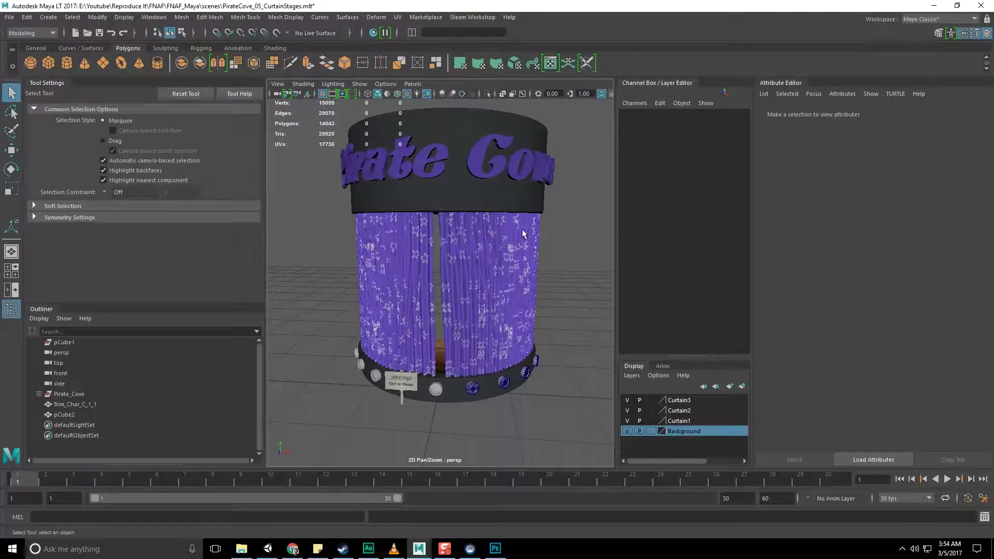
# - Save the scene as a new version named PirateCove_06_Textured.mlt
pyautogui.click(9, 17)
pyautogui.click(31, 61)
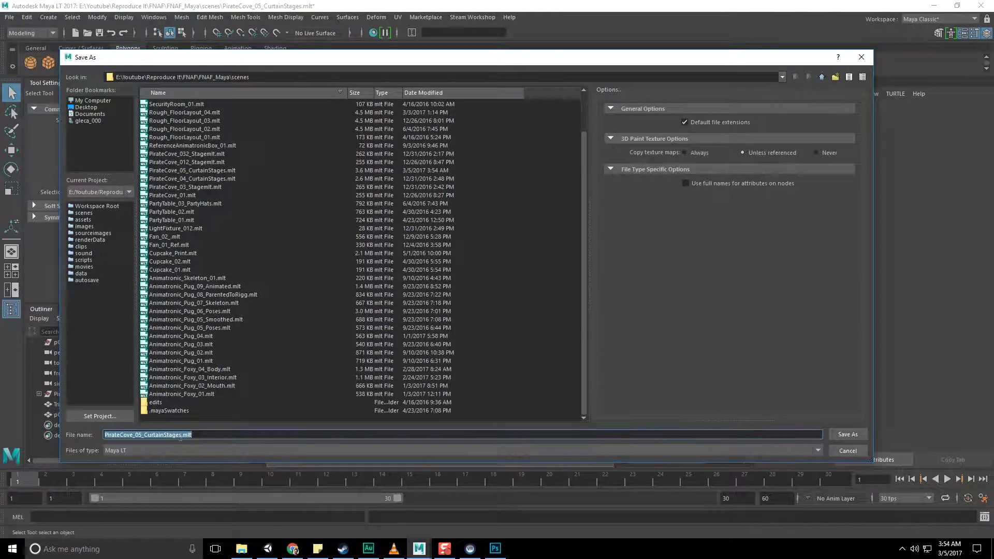
pyautogui.press('BackSpace')
pyautogui.write('6')
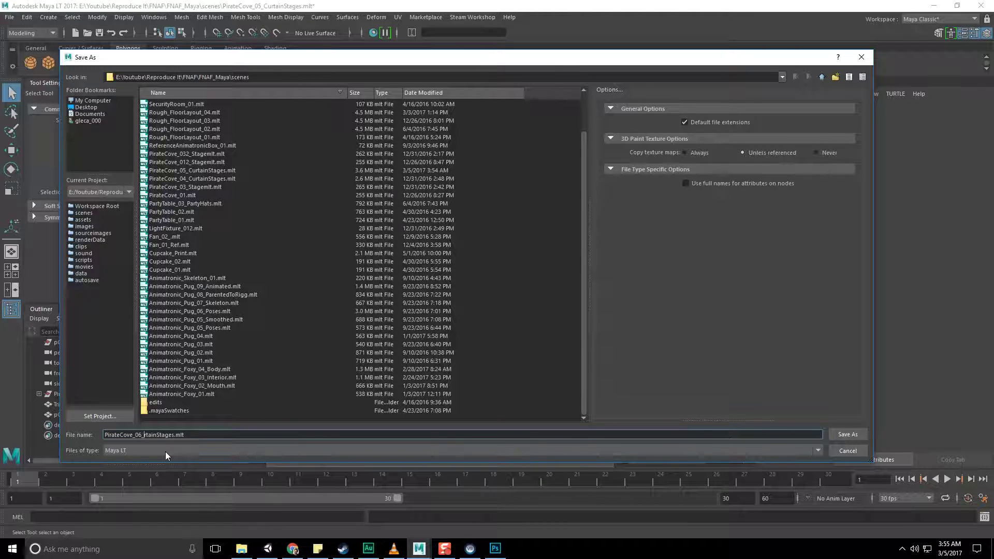
pyautogui.press('Delete')
pyautogui.press('Delete')
pyautogui.press('Delete')
pyautogui.press('Delete')
pyautogui.press('Delete')
pyautogui.press('Delete')
pyautogui.press('Delete')
pyautogui.press('Delete')
pyautogui.press('Delete')
pyautogui.press('Delete')
pyautogui.press('Delete')
pyautogui.write('Textured')
pyautogui.press('Return')
# - Parent the Trim_Char_C_1_1 lettering under the Pirate_Cove group and hide the Tool Settings and Attribute Editor
pyautogui.click(116, 408)
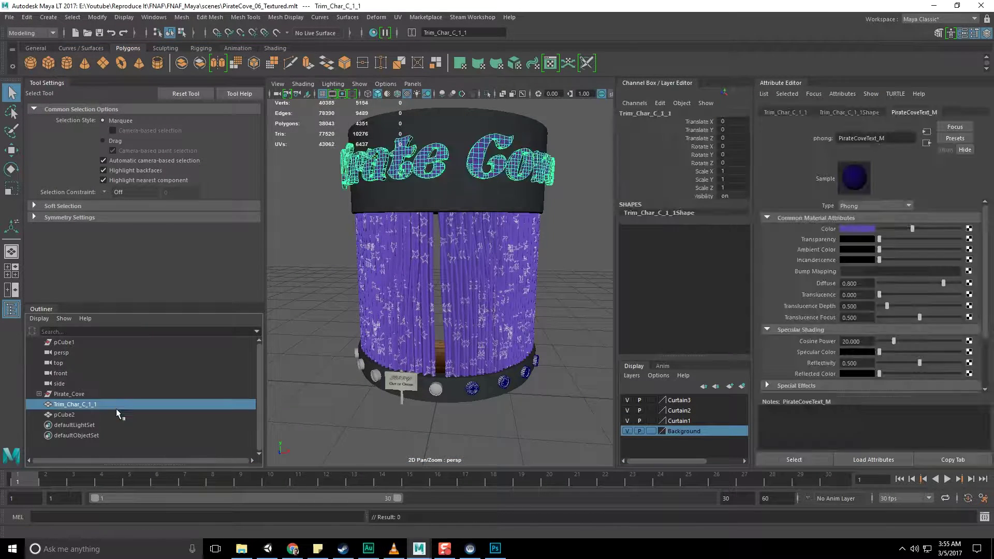
pyautogui.moveTo(76, 393); pyautogui.dragTo(76, 393)
pyautogui.moveTo(87, 405); pyautogui.dragTo(87, 400)
pyautogui.click(963, 35)
pyautogui.click(974, 35)
# - Rename the out-of-order sign pCube2 as Sign and place it above Pirate_Cove in the Outliner
pyautogui.click(880, 113)
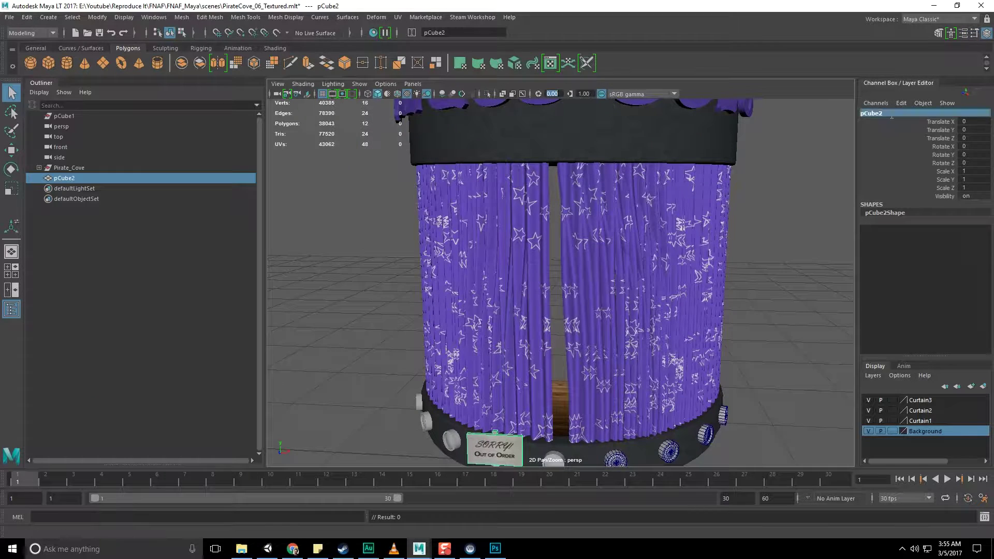
pyautogui.write('Sign')
pyautogui.press('Return')
pyautogui.moveTo(63, 178); pyautogui.dragTo(70, 165, button='middle')
pyautogui.moveTo(70, 164); pyautogui.dragTo(69, 163)
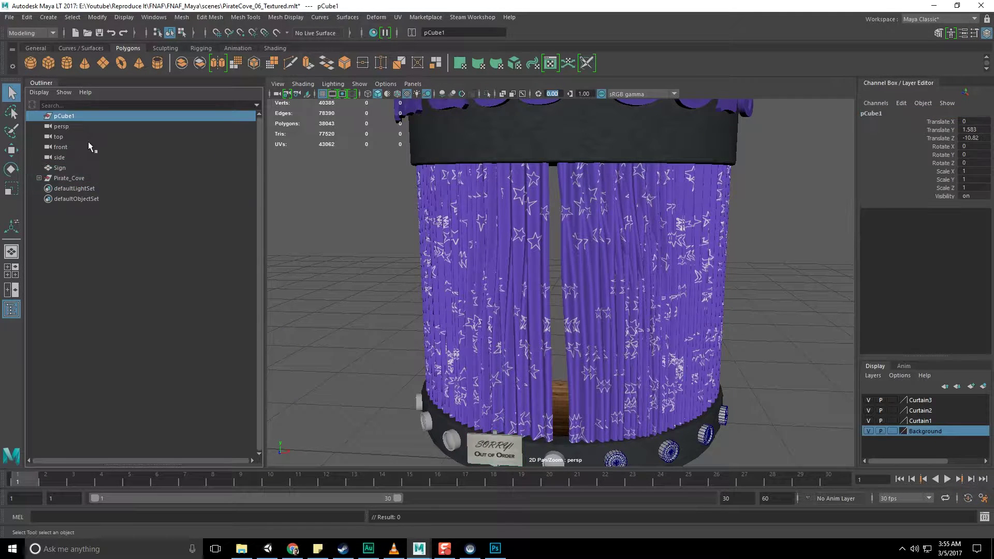
# - Delete the empty pCube1 node from the scene
pyautogui.hotkey('ctrl', 'z')
pyautogui.hotkey('ctrl', 'z')
pyautogui.hotkey('ctrl', 'z')
pyautogui.hotkey('ctrl', 'z')
pyautogui.hotkey('ctrl', 'z')
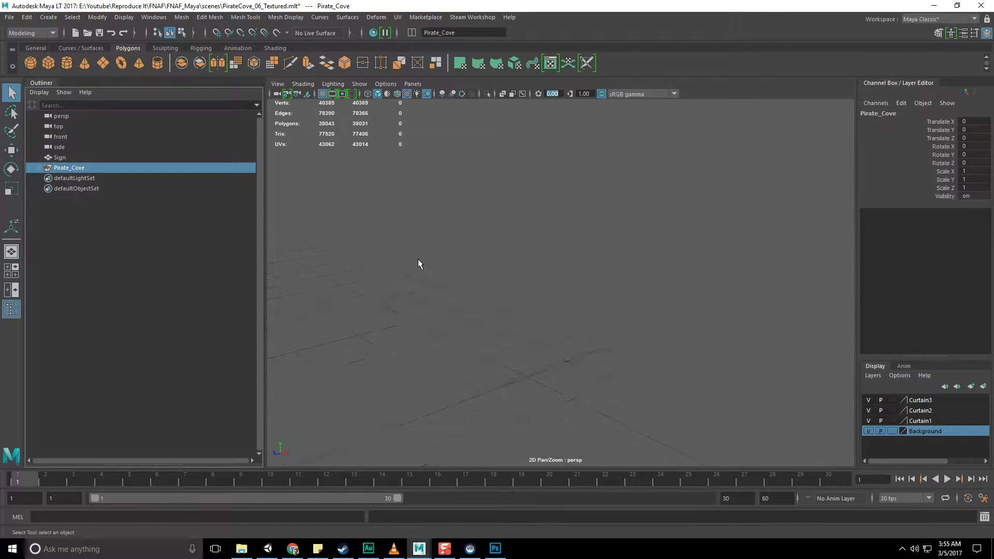
# - Save the scene and delete the construction history of all objects
pyautogui.keyDown('alt'); pyautogui.moveTo(446, 282); pyautogui.dragTo(561, 271, button='right'); pyautogui.keyUp('alt')
pyautogui.keyDown('alt'); pyautogui.moveTo(560, 271); pyautogui.dragTo(631, 249); pyautogui.keyUp('alt')
pyautogui.click(9, 17)
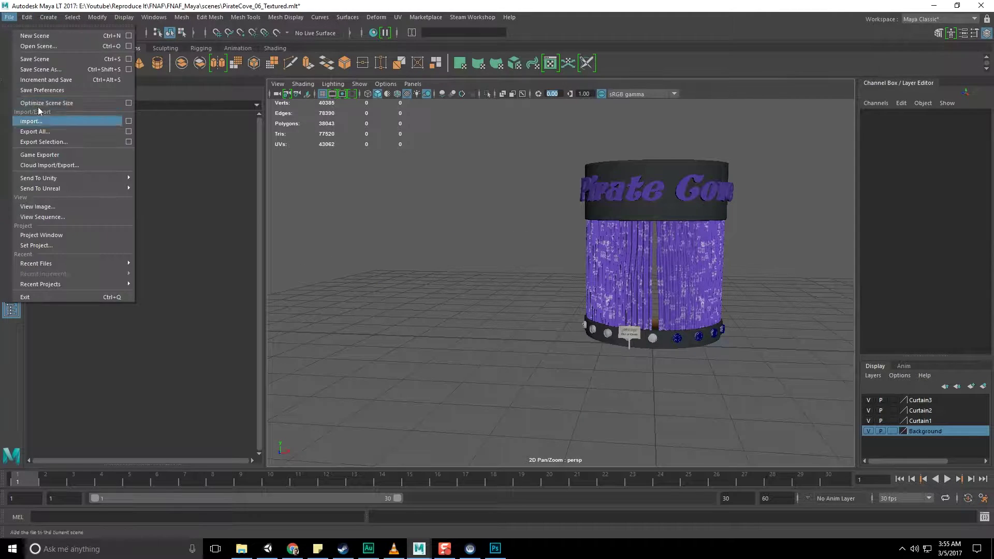
pyautogui.click(35, 56)
pyautogui.click(27, 17)
pyautogui.moveTo(83, 149)
pyautogui.click(189, 156)
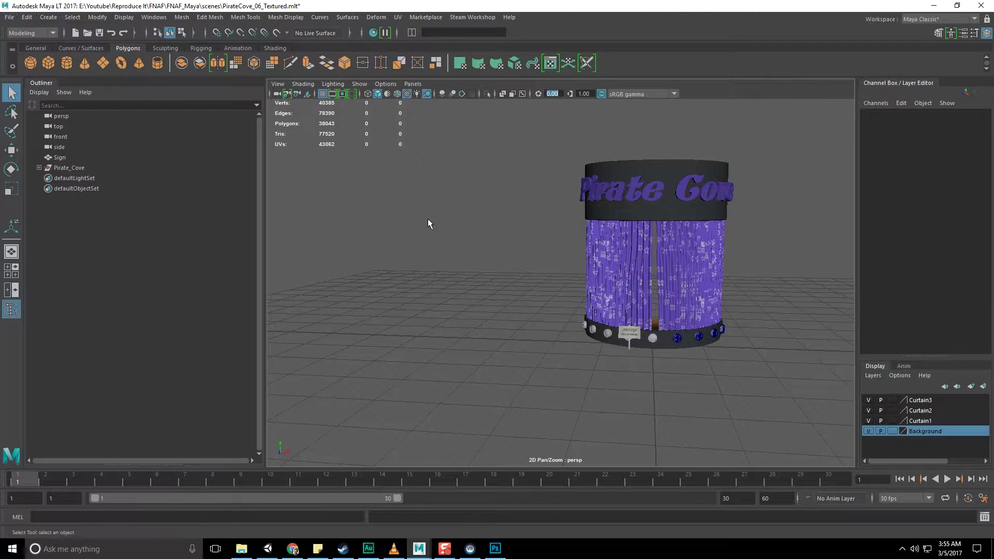